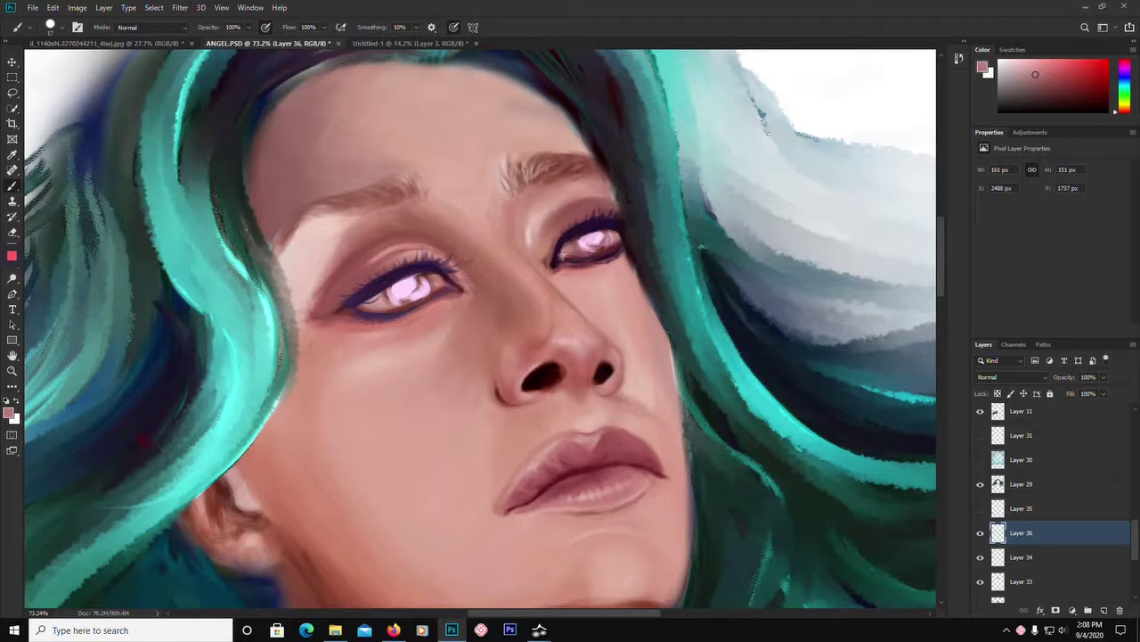
Darken the far eye's iris edge and inner corner on Layer 36 with brown and plum tones sampled around the eye.
{"action": "left_click", "coordinate": [581, 237], "text": "alt"}
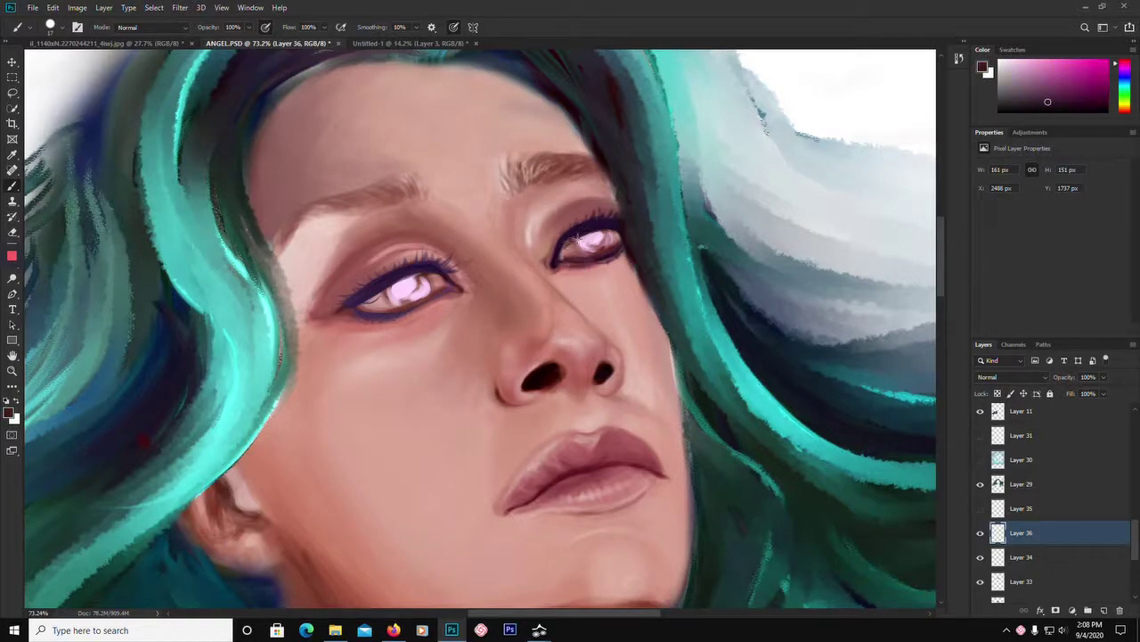
{"action": "mouse_move", "coordinate": [579, 244]}
{"action": "left_mouse_down"}
{"action": "mouse_move", "coordinate": [600, 249]}
{"action": "mouse_move", "coordinate": [615, 229]}
{"action": "left_mouse_up"}
{"action": "left_click", "coordinate": [566, 302], "text": "alt"}
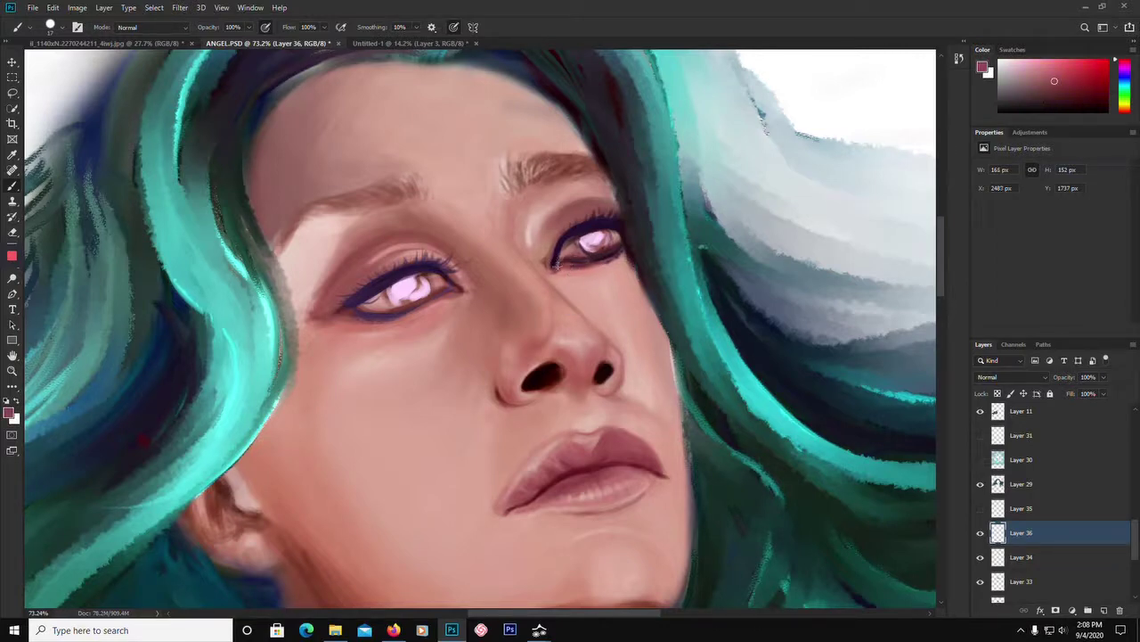
{"action": "left_click", "coordinate": [577, 260], "text": "alt"}
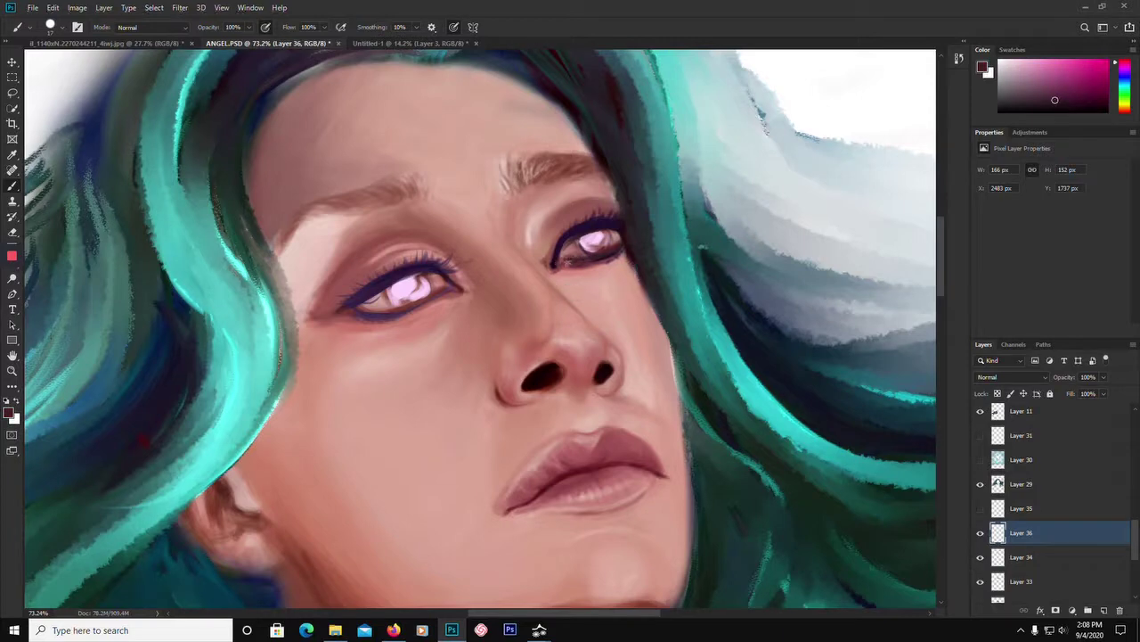
{"action": "left_click_drag", "start_coordinate": [567, 262], "coordinate": [555, 267]}
Shade the lower iris and lower lid rim of the far eye with sampled reddish and dark purple tones.
{"action": "key", "text": "alt"}
{"action": "left_click", "coordinate": [616, 244], "text": "alt"}
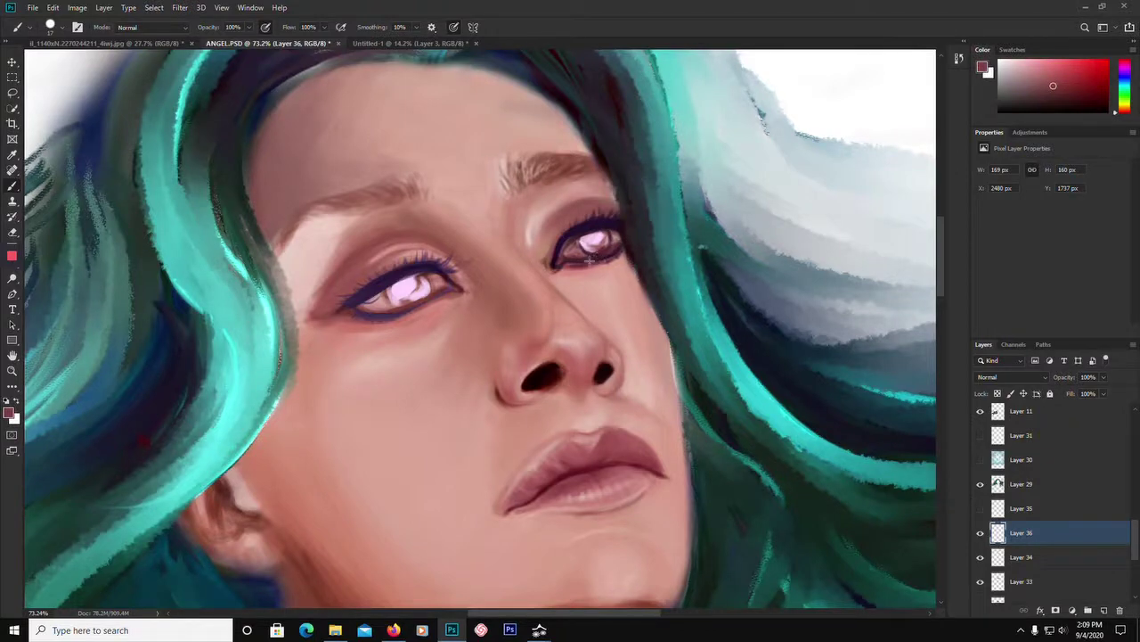
{"action": "left_click", "coordinate": [616, 240], "text": "alt"}
{"action": "left_click_drag", "start_coordinate": [578, 260], "coordinate": [583, 259]}
{"action": "left_click_drag", "start_coordinate": [1065, 73], "coordinate": [1075, 80]}
{"action": "left_click", "coordinate": [616, 254], "text": "alt"}
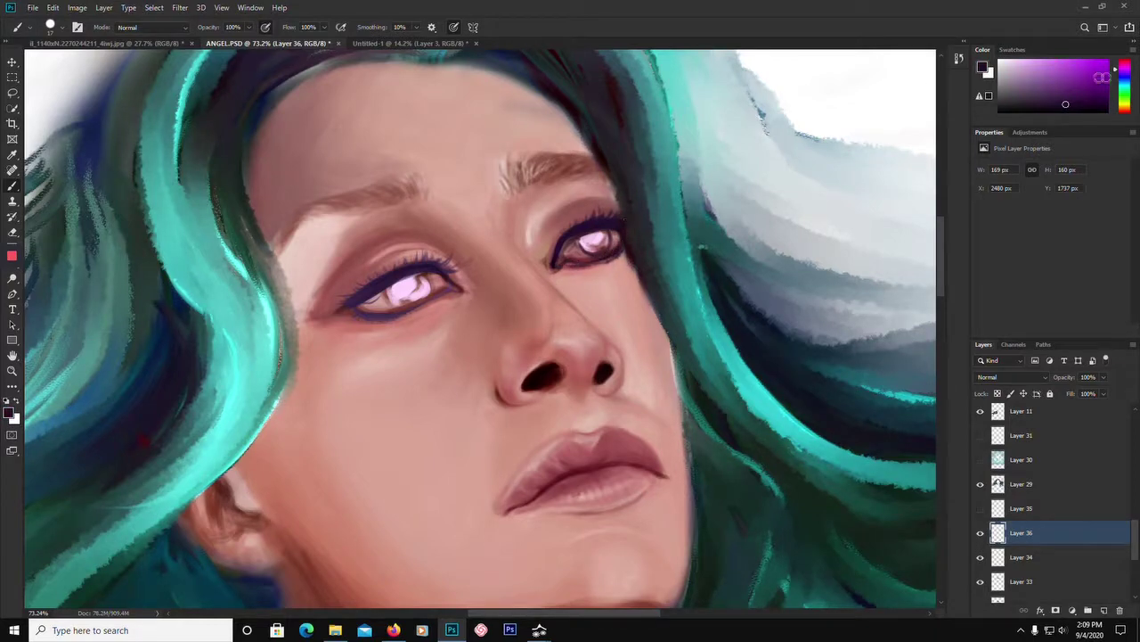
Paint saturated red along both eyes' lower lids, softening it with a 42 px Soft Round Pressure Opacity and Flow brush.
{"action": "left_click", "coordinate": [1126, 113]}
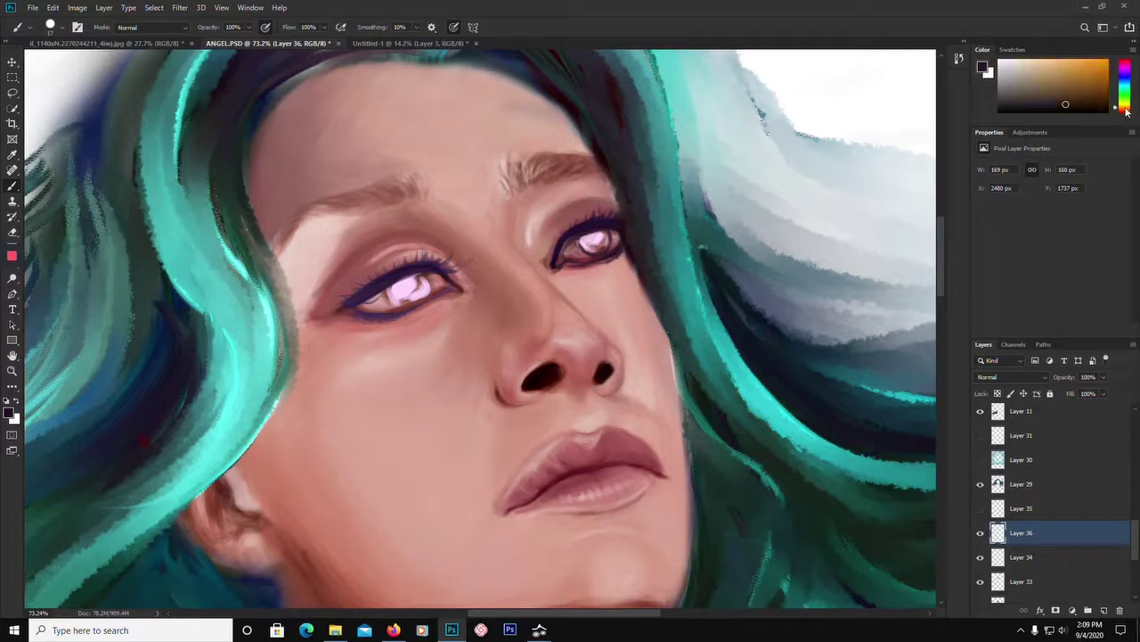
{"action": "left_click", "coordinate": [1074, 68]}
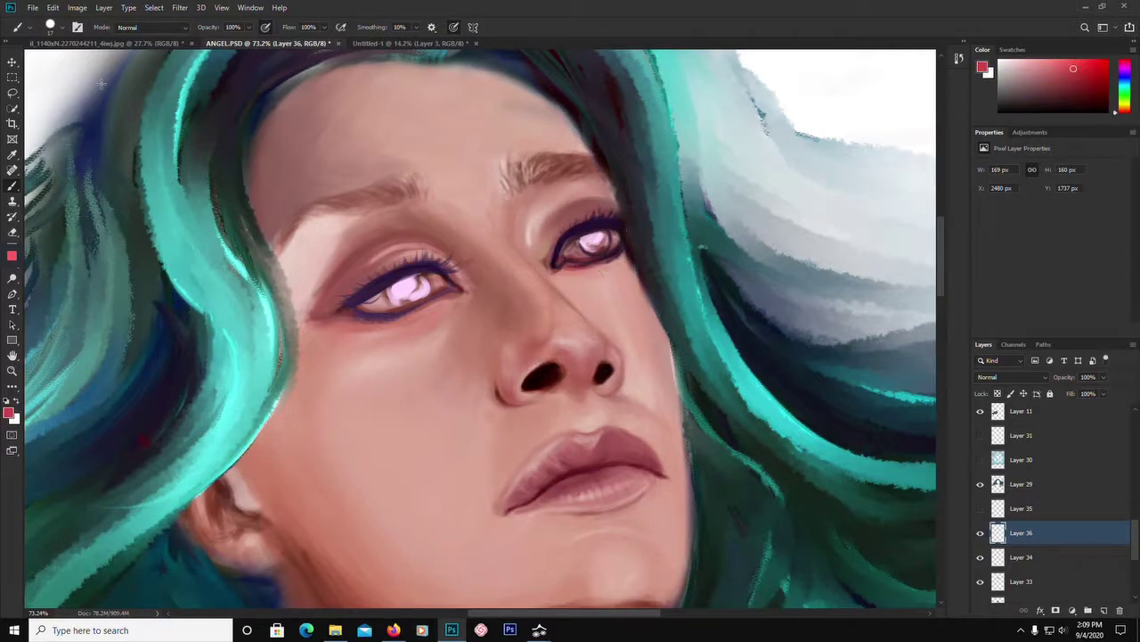
{"action": "left_click", "coordinate": [62, 30]}
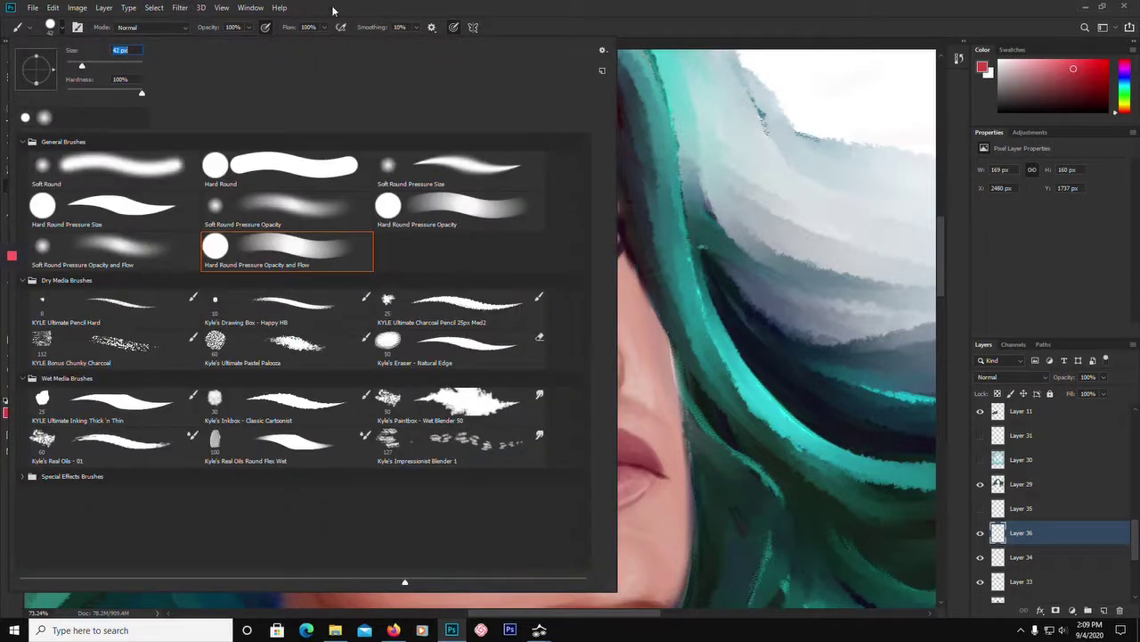
{"action": "left_click", "coordinate": [148, 256]}
{"action": "left_click", "coordinate": [355, 7]}
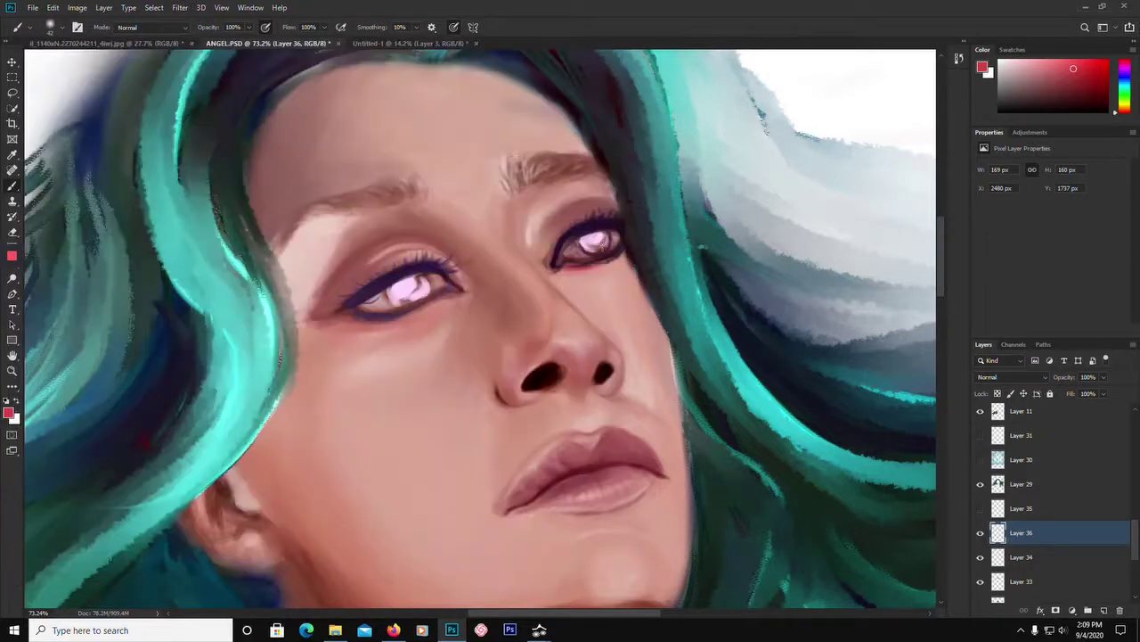
{"action": "mouse_move", "coordinate": [607, 266]}
{"action": "left_mouse_down"}
{"action": "mouse_move", "coordinate": [562, 265]}
{"action": "mouse_move", "coordinate": [557, 276]}
{"action": "mouse_move", "coordinate": [551, 245]}
{"action": "mouse_move", "coordinate": [549, 263]}
{"action": "mouse_move", "coordinate": [577, 219]}
{"action": "mouse_move", "coordinate": [558, 240]}
{"action": "left_mouse_up"}
{"action": "mouse_move", "coordinate": [354, 322]}
{"action": "left_mouse_down"}
{"action": "mouse_move", "coordinate": [394, 330]}
{"action": "mouse_move", "coordinate": [349, 317]}
{"action": "mouse_move", "coordinate": [413, 317]}
{"action": "mouse_move", "coordinate": [368, 323]}
{"action": "mouse_move", "coordinate": [465, 296]}
{"action": "left_mouse_up"}
{"action": "mouse_move", "coordinate": [378, 284]}
{"action": "left_mouse_down"}
{"action": "mouse_move", "coordinate": [334, 312]}
{"action": "mouse_move", "coordinate": [347, 295]}
{"action": "left_mouse_up"}
Spread the soft red shadow farther below both eyes with the soft brush at 90 px.
{"action": "scroll", "coordinate": [358, 321], "scroll_direction": "up", "scroll_amount": 2}
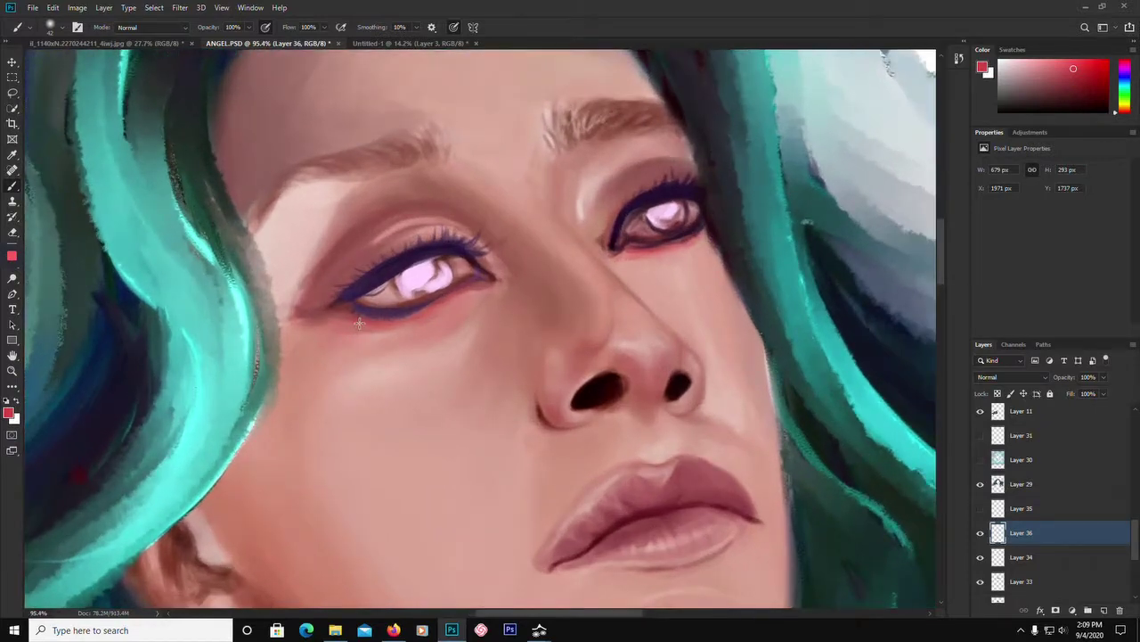
{"action": "scroll", "coordinate": [361, 322], "scroll_direction": "down", "scroll_amount": 1}
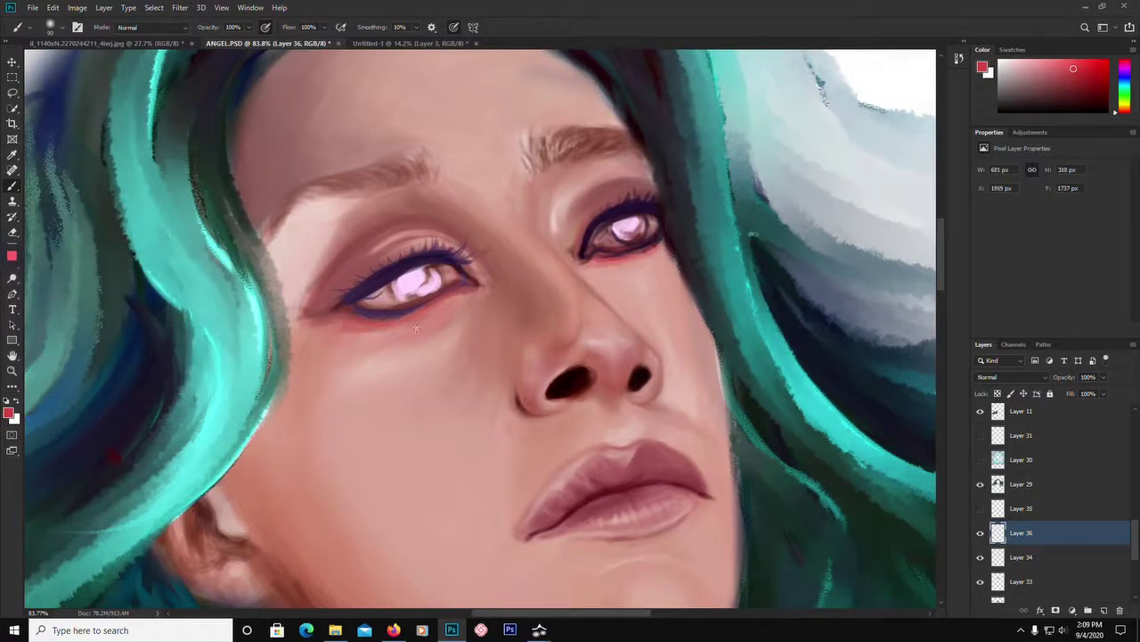
{"action": "left_click_drag", "start_coordinate": [416, 329], "coordinate": [339, 336]}
{"action": "left_click_drag", "start_coordinate": [654, 256], "coordinate": [613, 267]}
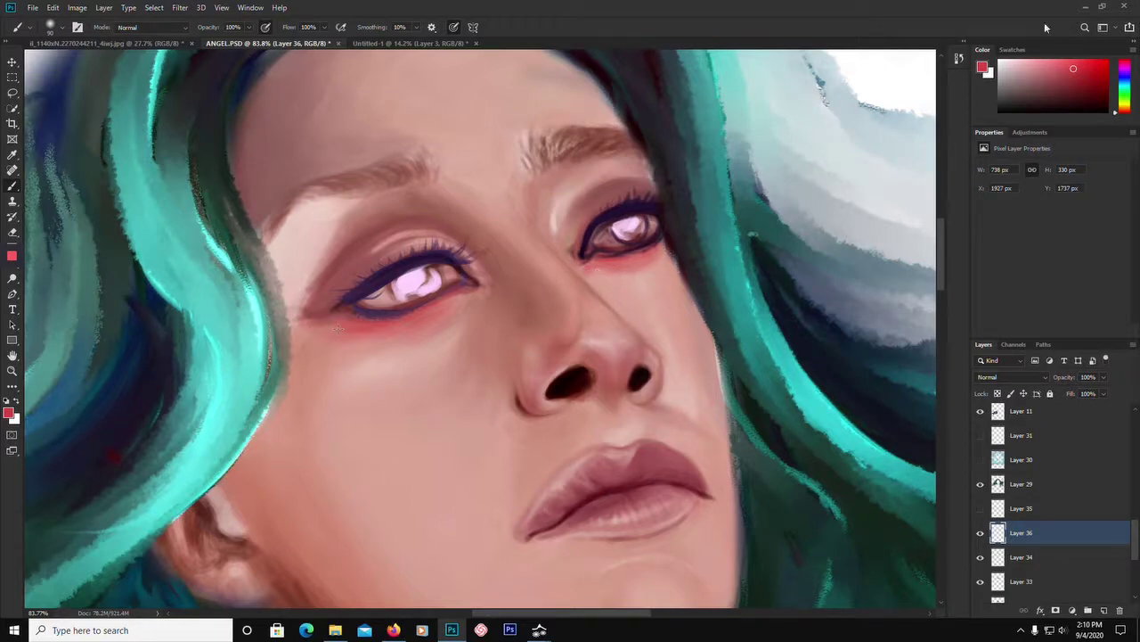
Deepen the eye makeup with a darker red along the lower lids and over the upper lids.
{"action": "left_click", "coordinate": [1086, 79]}
{"action": "left_click_drag", "start_coordinate": [666, 249], "coordinate": [617, 256]}
{"action": "left_click_drag", "start_coordinate": [613, 209], "coordinate": [644, 189]}
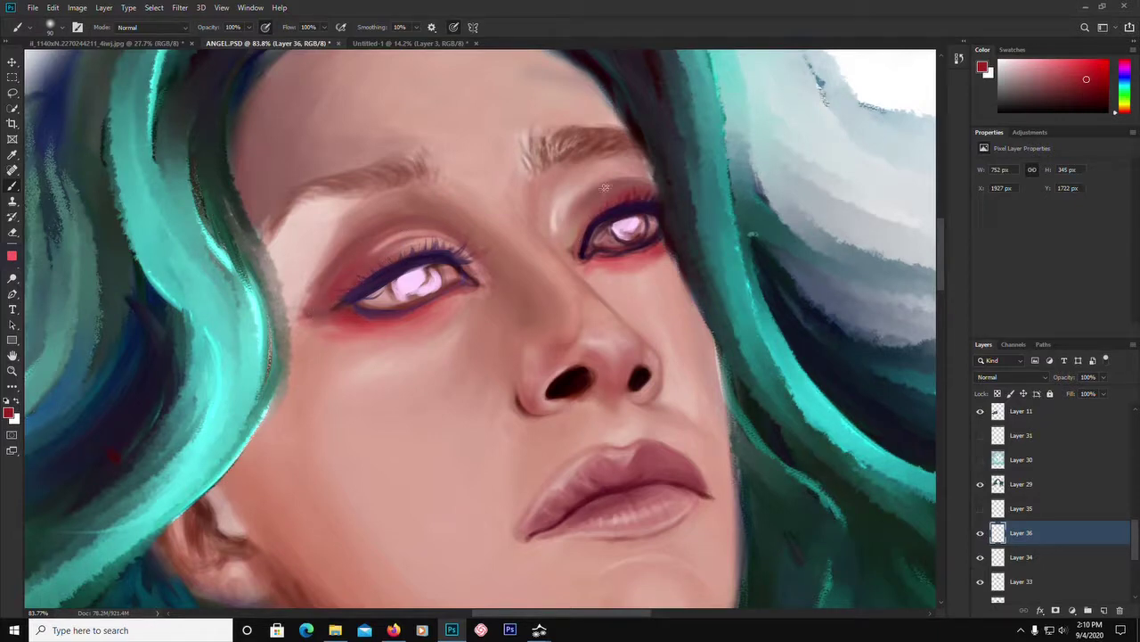
{"action": "left_click_drag", "start_coordinate": [596, 223], "coordinate": [633, 194]}
Sample the eyelid's pink, switch to Hard Round Pressure Opacity and Flow at 42 px, and undo the last two changes.
{"action": "left_click", "coordinate": [615, 174], "text": "alt"}
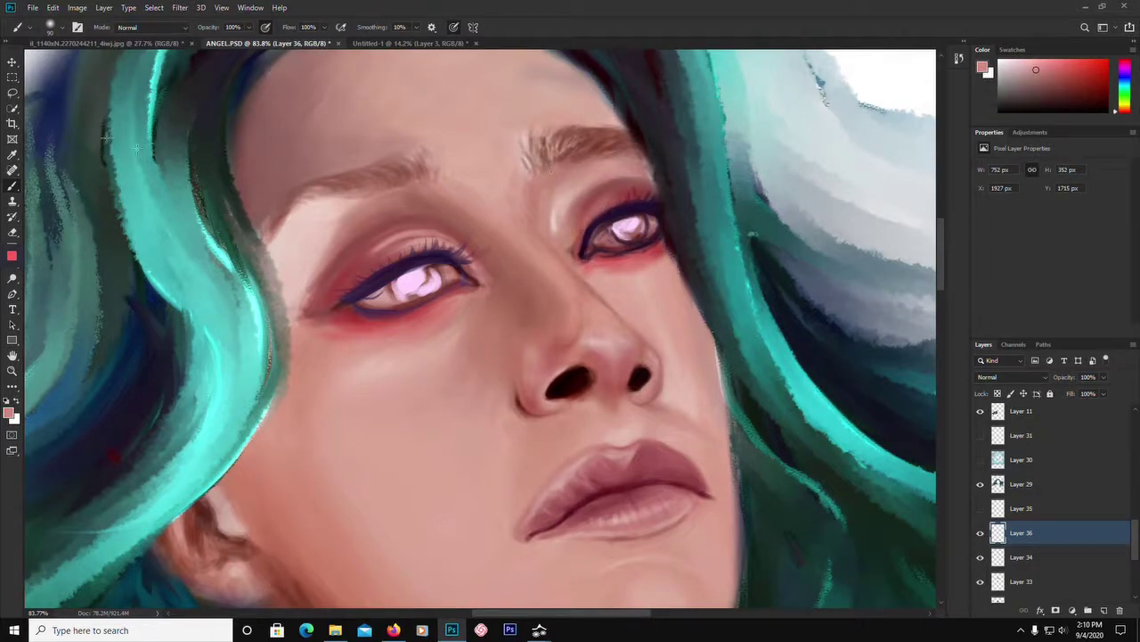
{"action": "left_click", "coordinate": [51, 26]}
{"action": "double_click", "coordinate": [145, 145]}
{"action": "left_click", "coordinate": [63, 30]}
{"action": "left_click", "coordinate": [276, 249]}
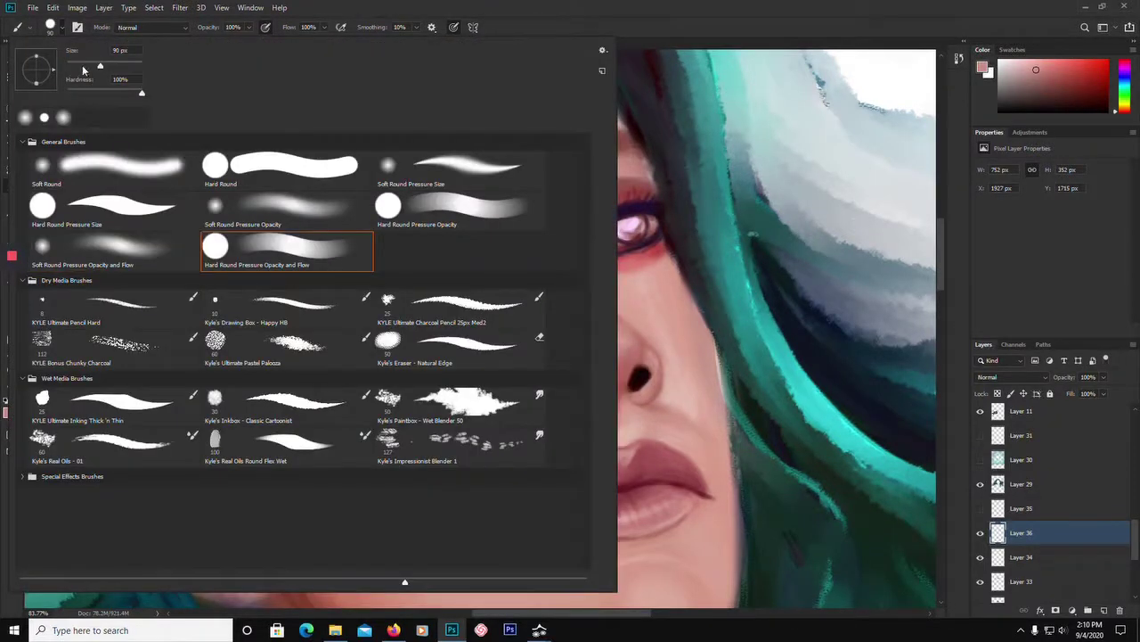
{"action": "left_click", "coordinate": [490, 16]}
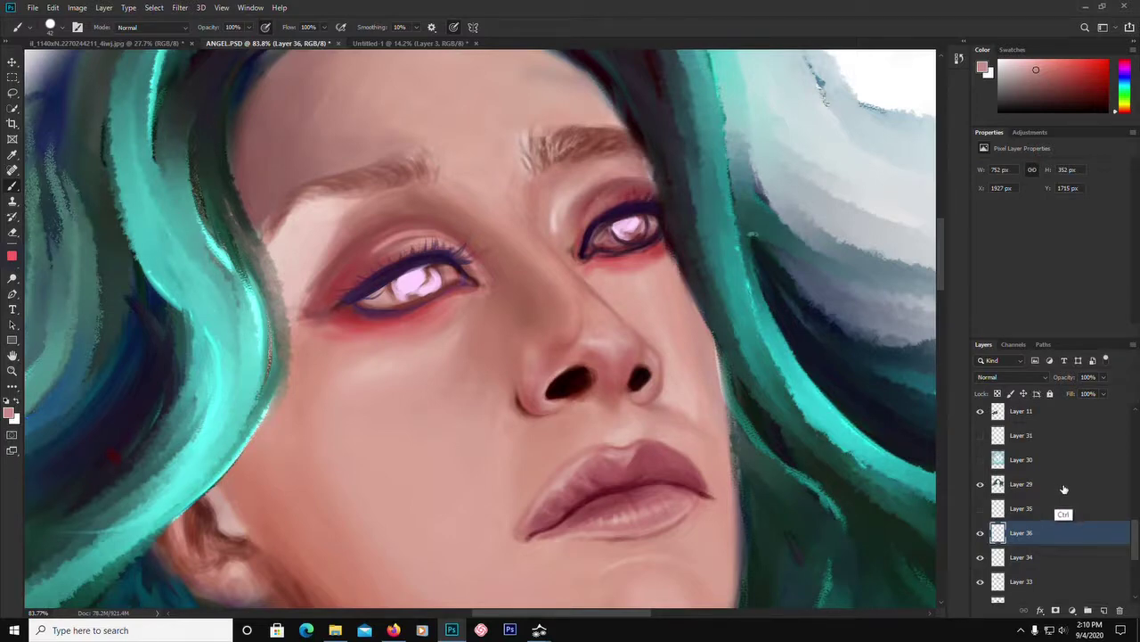
{"action": "key", "text": "ctrl+z"}
{"action": "key", "text": "ctrl+z"}
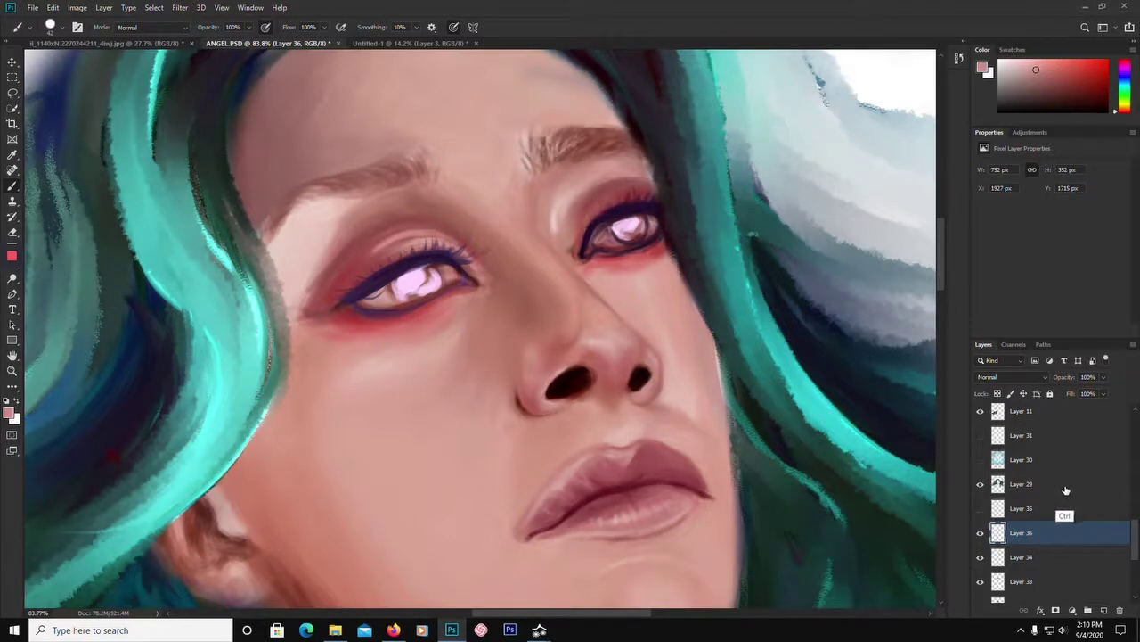
On Layer 34, deepen the red above the far eye's lash line with reds sampled from the lid.
{"action": "left_click", "coordinate": [1056, 559]}
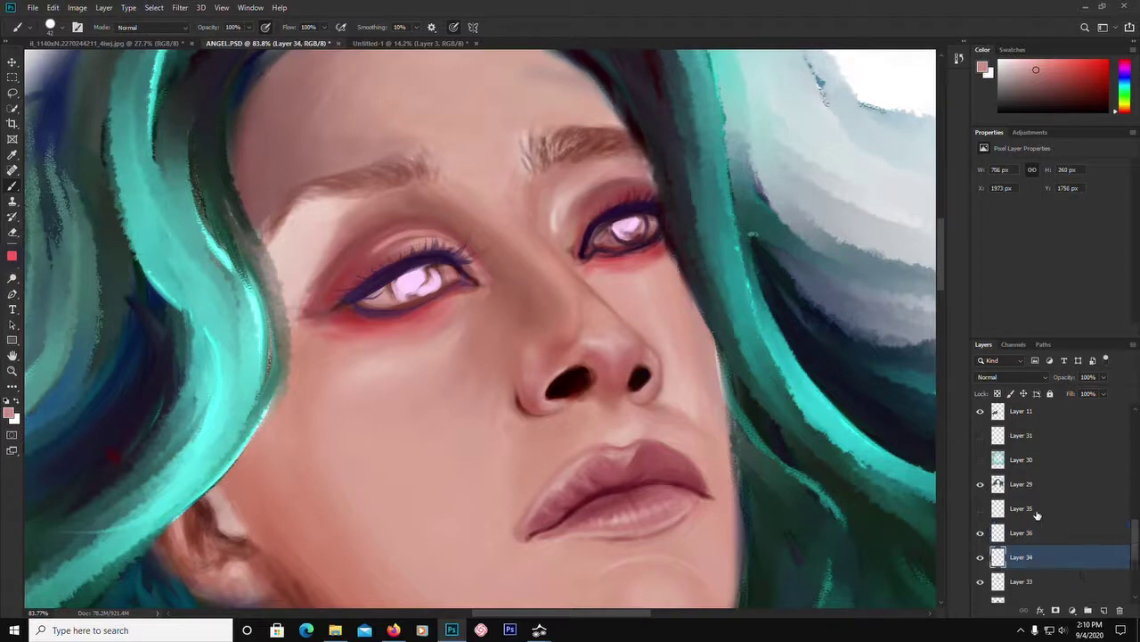
{"action": "mouse_move", "coordinate": [586, 226]}
{"action": "left_mouse_down"}
{"action": "mouse_move", "coordinate": [611, 187]}
{"action": "mouse_move", "coordinate": [583, 233]}
{"action": "mouse_move", "coordinate": [604, 193]}
{"action": "mouse_move", "coordinate": [585, 230]}
{"action": "mouse_move", "coordinate": [642, 187]}
{"action": "mouse_move", "coordinate": [590, 225]}
{"action": "mouse_move", "coordinate": [653, 196]}
{"action": "mouse_move", "coordinate": [605, 216]}
{"action": "mouse_move", "coordinate": [645, 204]}
{"action": "mouse_move", "coordinate": [599, 205]}
{"action": "mouse_move", "coordinate": [645, 191]}
{"action": "mouse_move", "coordinate": [592, 218]}
{"action": "mouse_move", "coordinate": [634, 184]}
{"action": "left_mouse_up"}
{"action": "left_click", "coordinate": [652, 188], "text": "alt"}
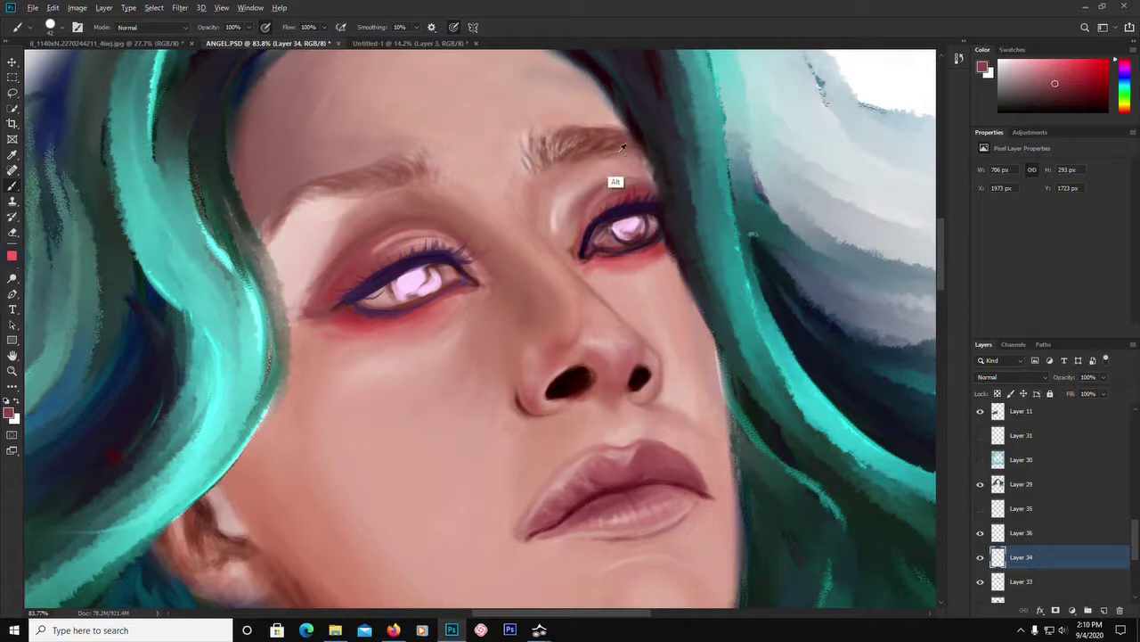
{"action": "left_click", "coordinate": [614, 181], "text": "alt"}
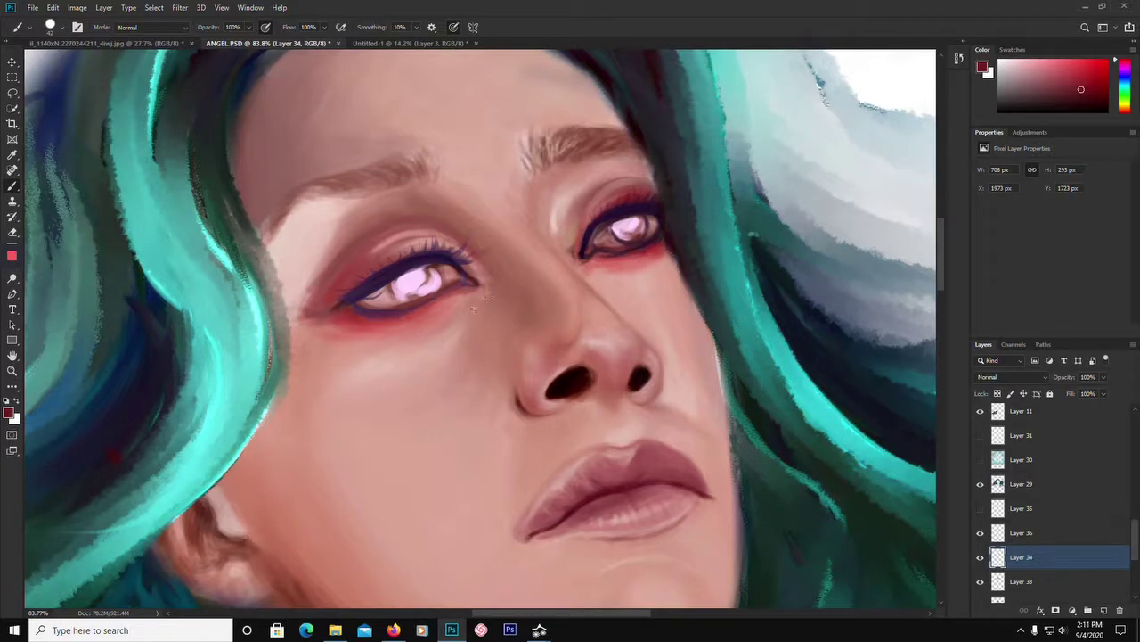
Tint the nose tip and wings soft pinkish red on Layer 34 with a 152 px Soft Round Pressure Opacity and Flow brush.
{"action": "left_click", "coordinate": [54, 27]}
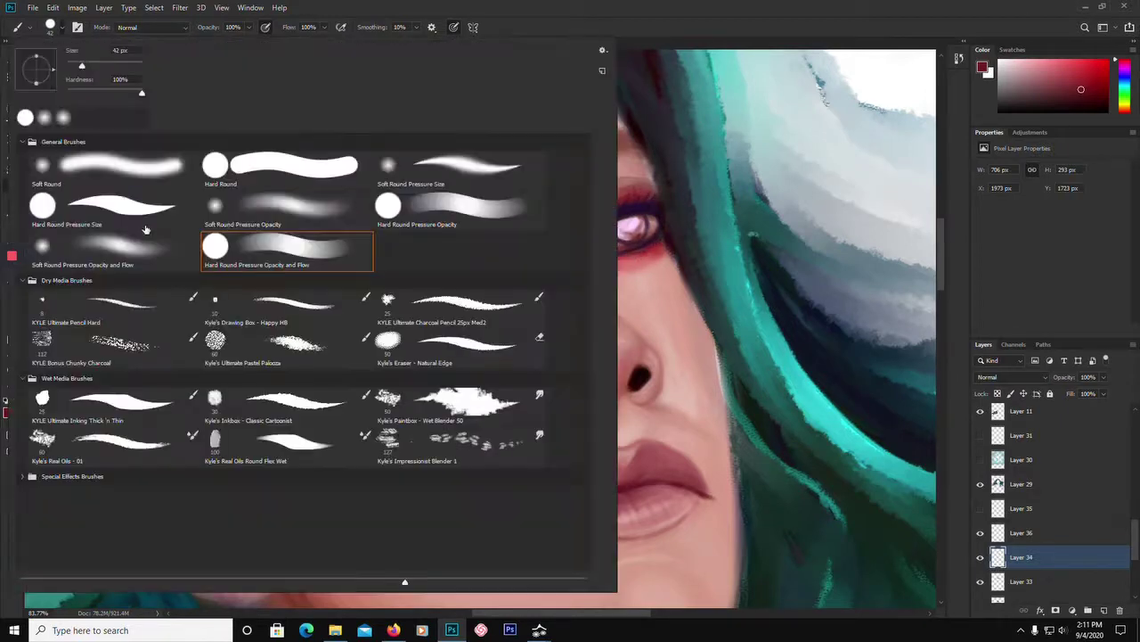
{"action": "left_click", "coordinate": [516, 15]}
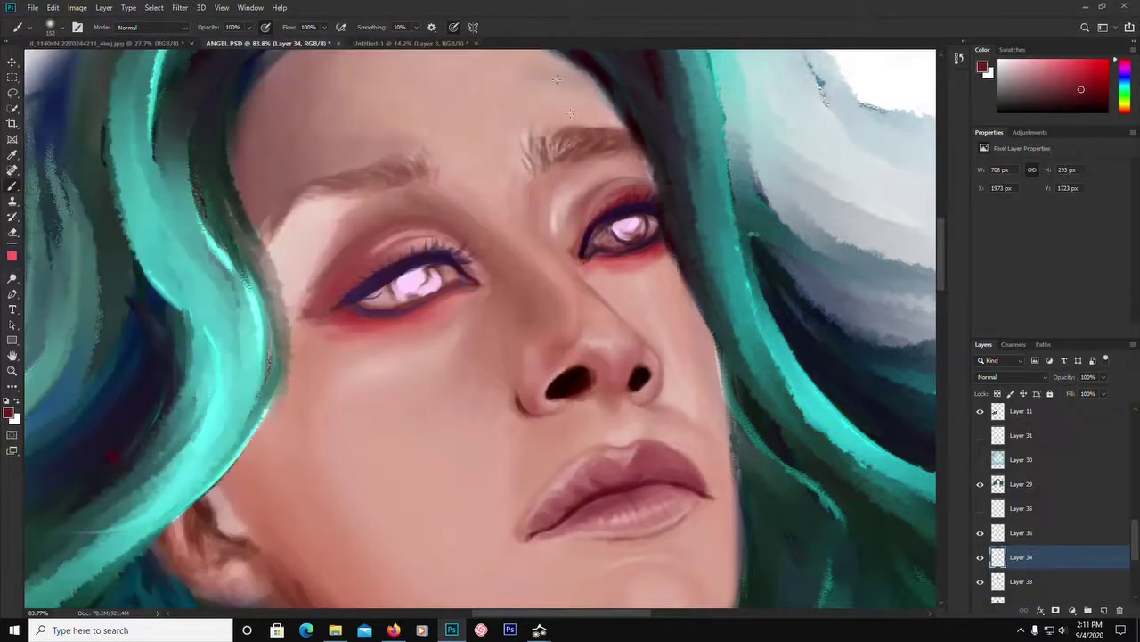
{"action": "left_click_drag", "start_coordinate": [626, 366], "coordinate": [592, 387]}
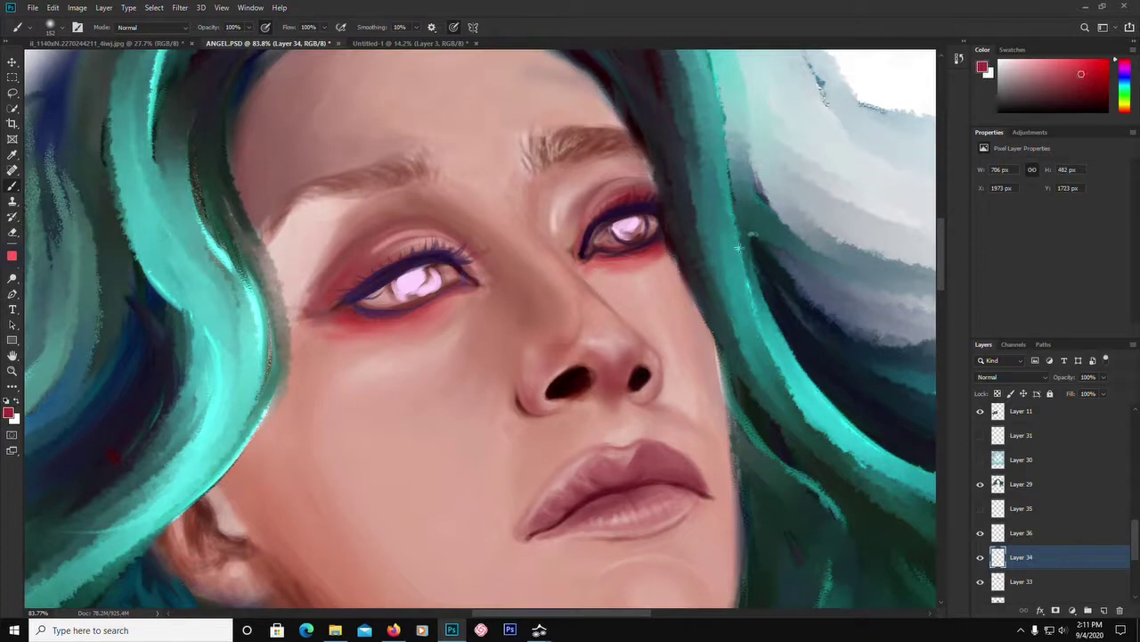
{"action": "key", "text": "ctrl+z"}
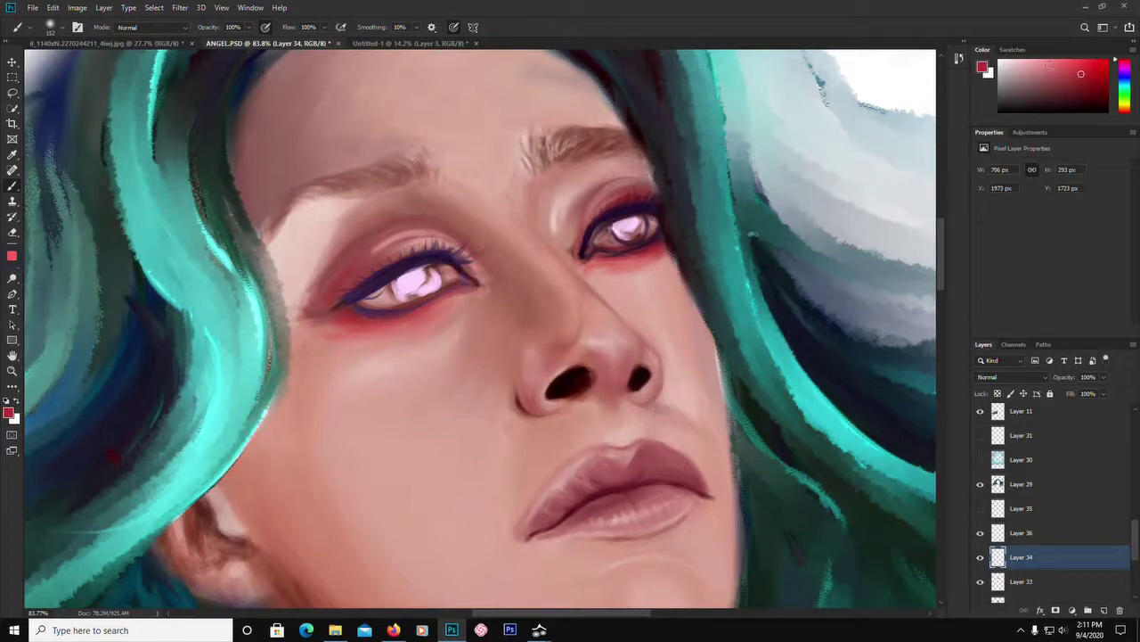
{"action": "left_click", "coordinate": [1058, 65]}
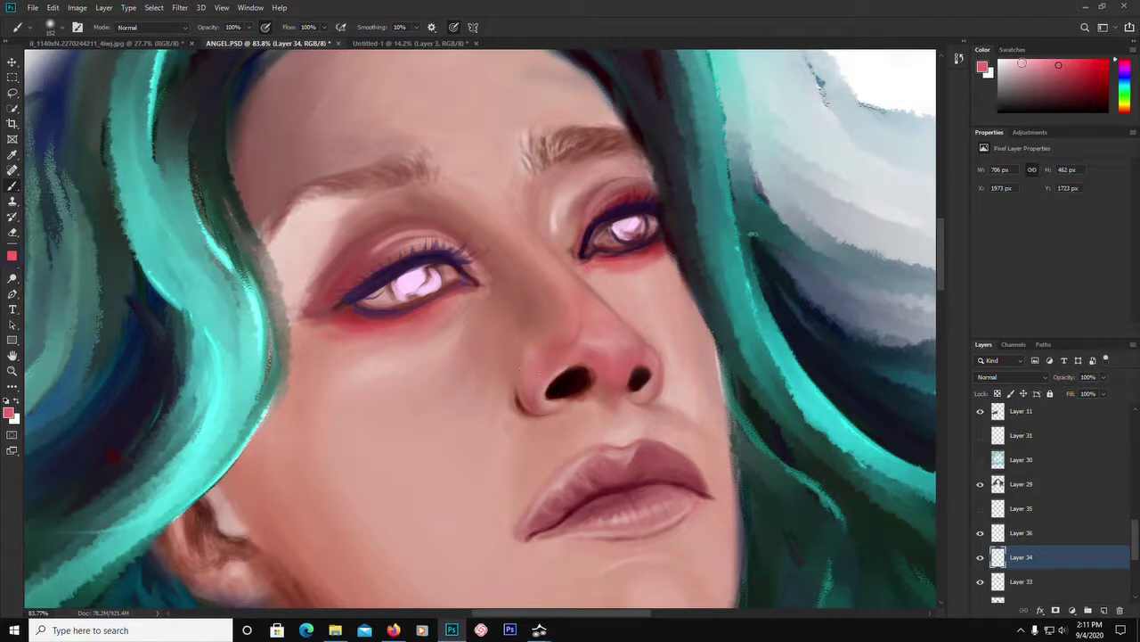
Lighten the nose and the area between nose and upper lip with pale pinks, using a small Hard Round Pressure Opacity and Flow brush.
{"action": "left_click", "coordinate": [1026, 63]}
{"action": "left_click", "coordinate": [61, 30]}
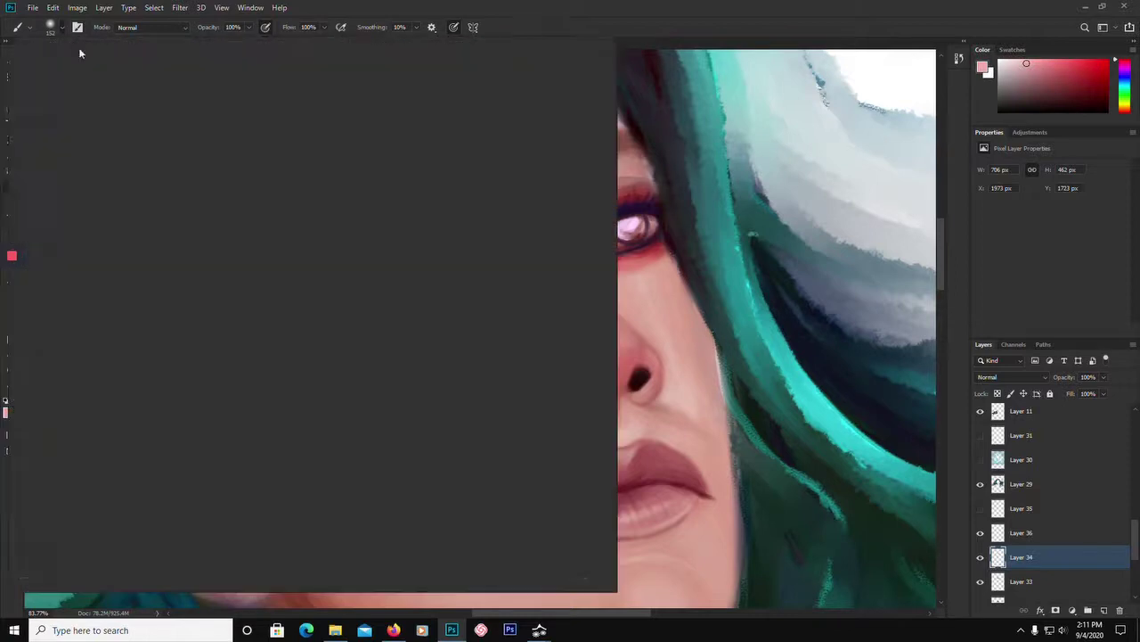
{"action": "double_click", "coordinate": [300, 263]}
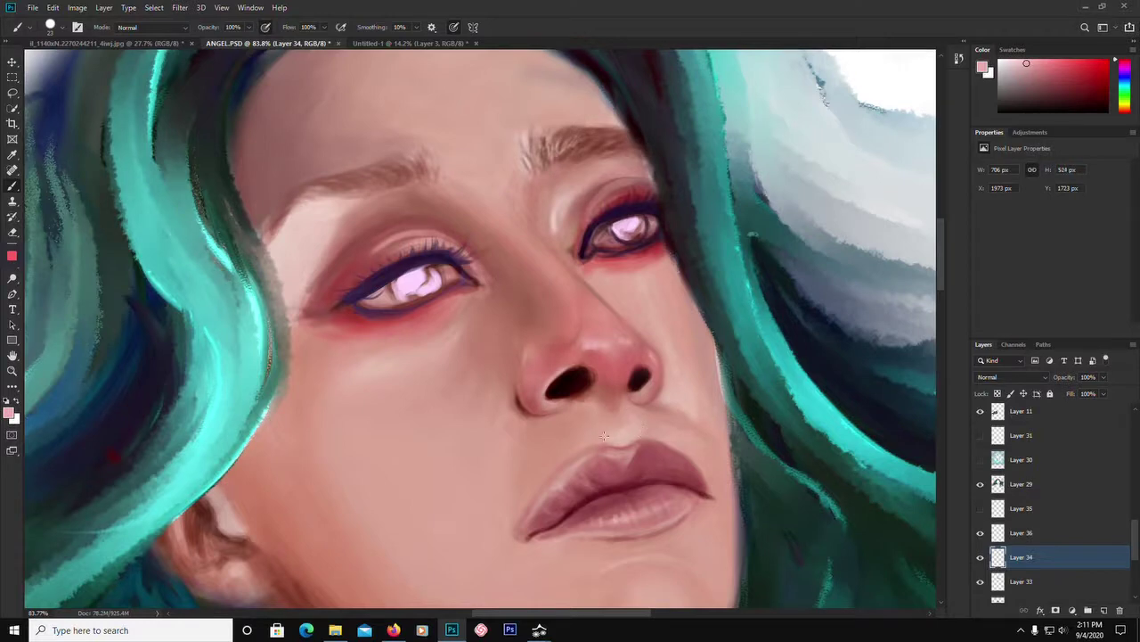
{"action": "key", "text": "alt"}
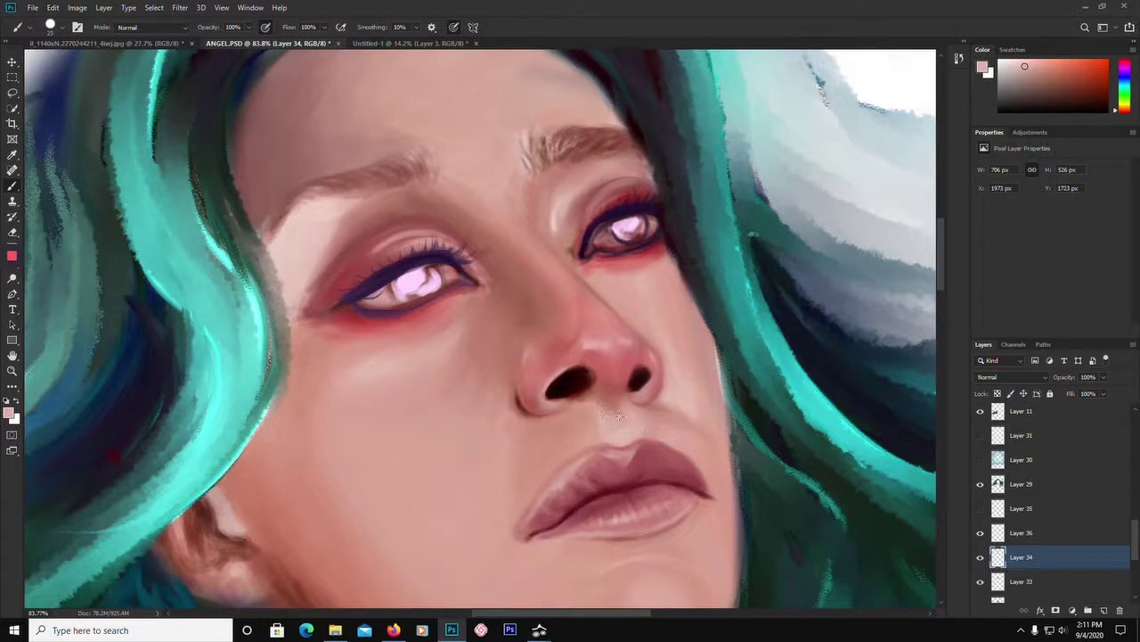
{"action": "left_click", "coordinate": [606, 436], "text": "alt"}
Redefine the far nostril and its wing crease with sampled dark brown and skin-red tones.
{"action": "left_click", "coordinate": [634, 414], "text": "alt"}
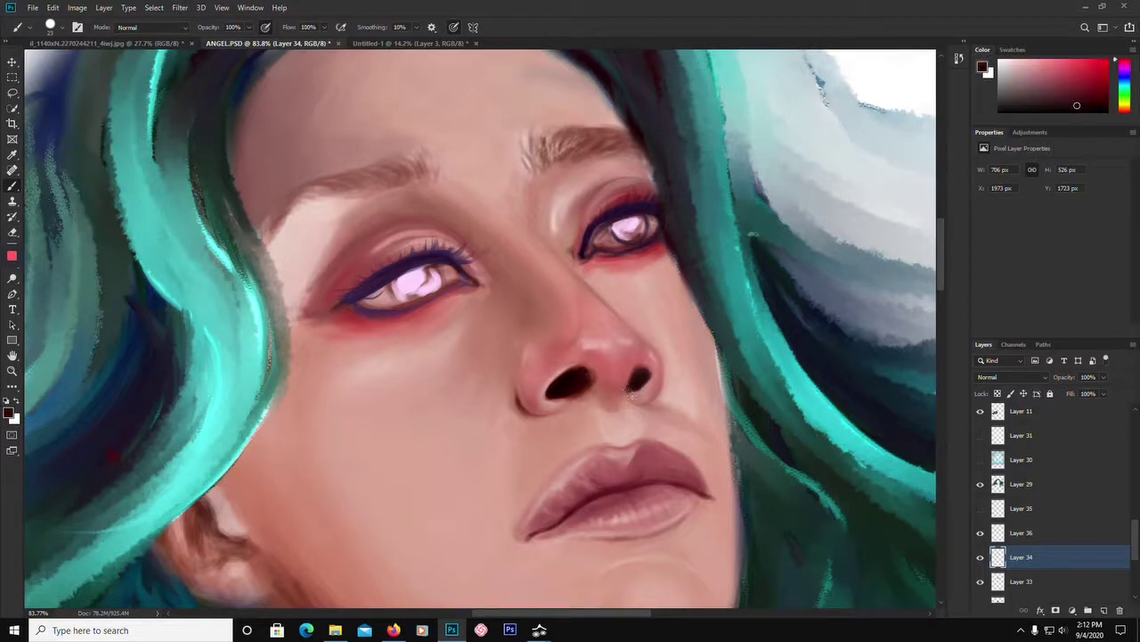
{"action": "left_click", "coordinate": [637, 418], "text": "alt"}
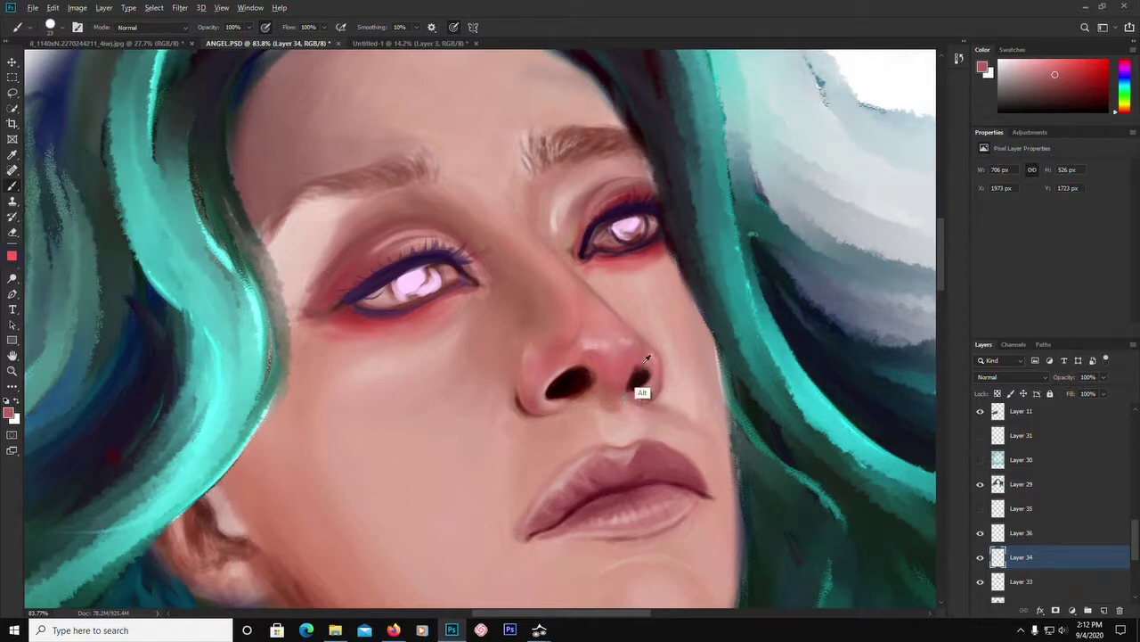
{"action": "left_click", "coordinate": [634, 378], "text": "alt"}
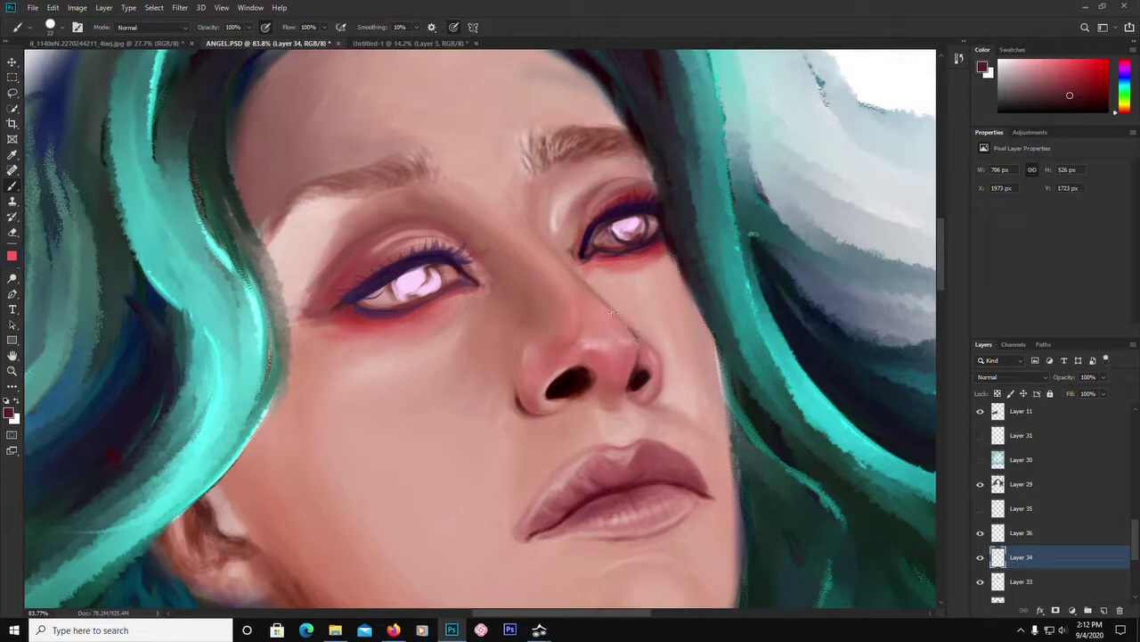
{"action": "left_click", "coordinate": [627, 326], "text": "alt"}
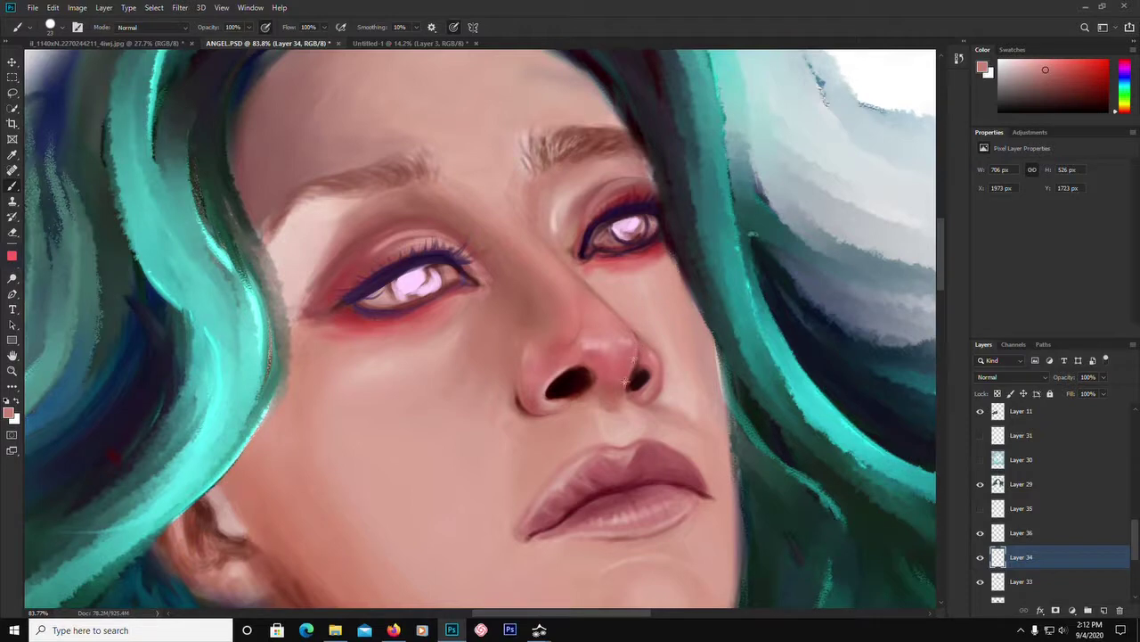
{"action": "left_click", "coordinate": [645, 356], "text": "alt"}
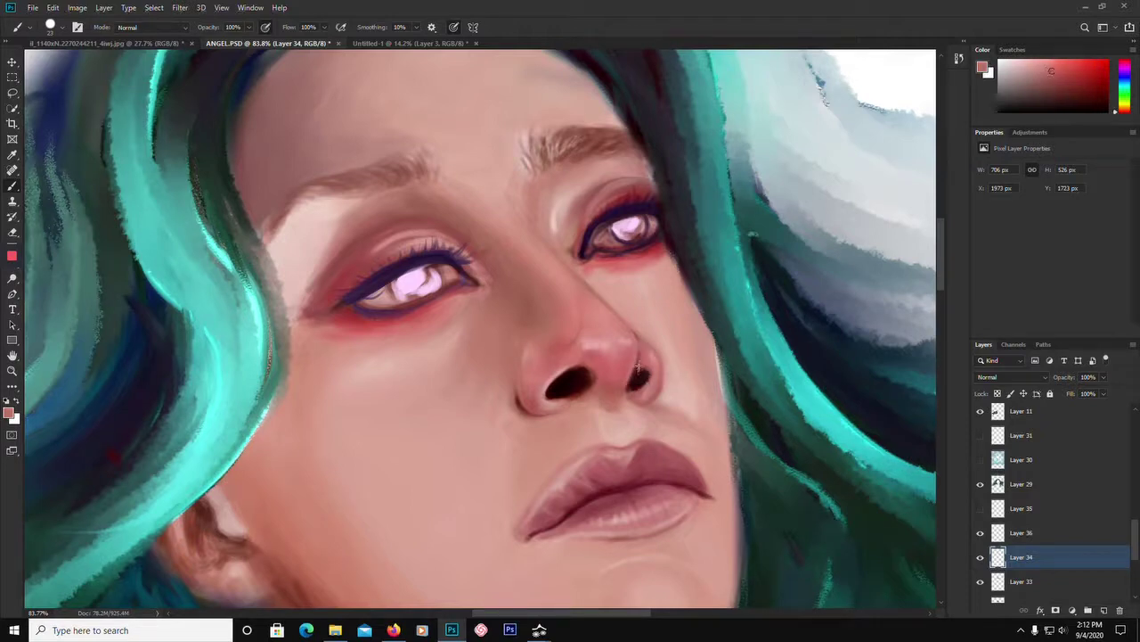
Blend the near nostril's edge and the skin by the inner eye corners with tones sampled nearby.
{"action": "left_click", "coordinate": [594, 363], "text": "alt"}
{"action": "left_click", "coordinate": [587, 376], "text": "alt"}
{"action": "mouse_move", "coordinate": [24, 265]}
{"action": "key", "text": "alt"}
{"action": "left_click", "coordinate": [462, 293], "text": "alt"}
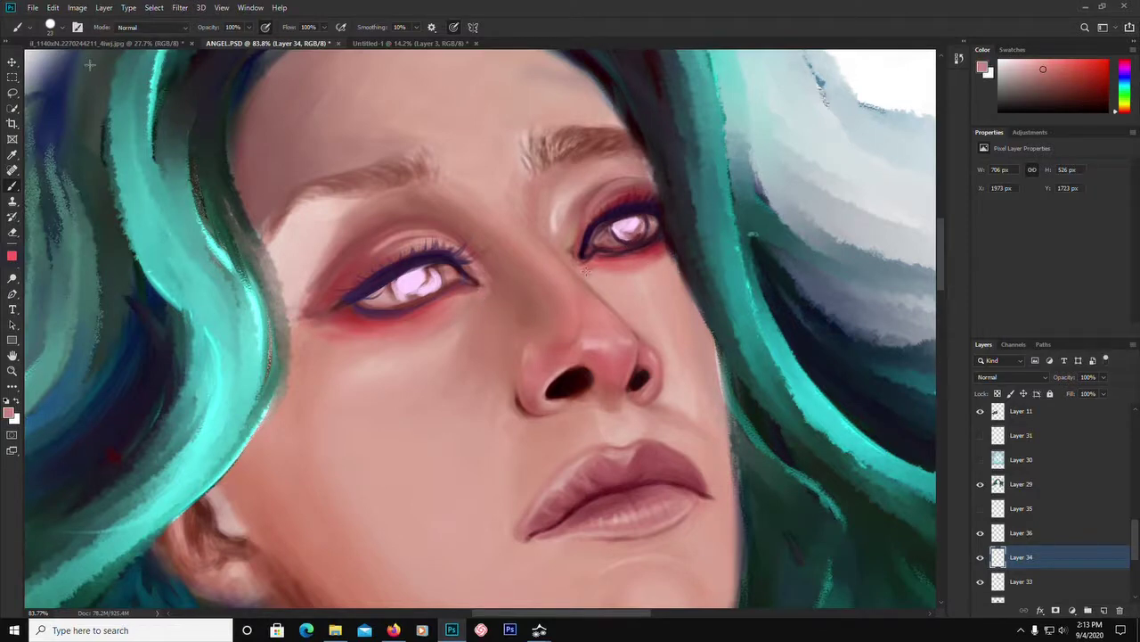
Soften the skin beneath the far eye on Layer 34 with sampled skin tones and a 72 px Soft Round Pressure Opacity and Flow brush.
{"action": "left_click", "coordinate": [60, 28]}
{"action": "left_click", "coordinate": [94, 68]}
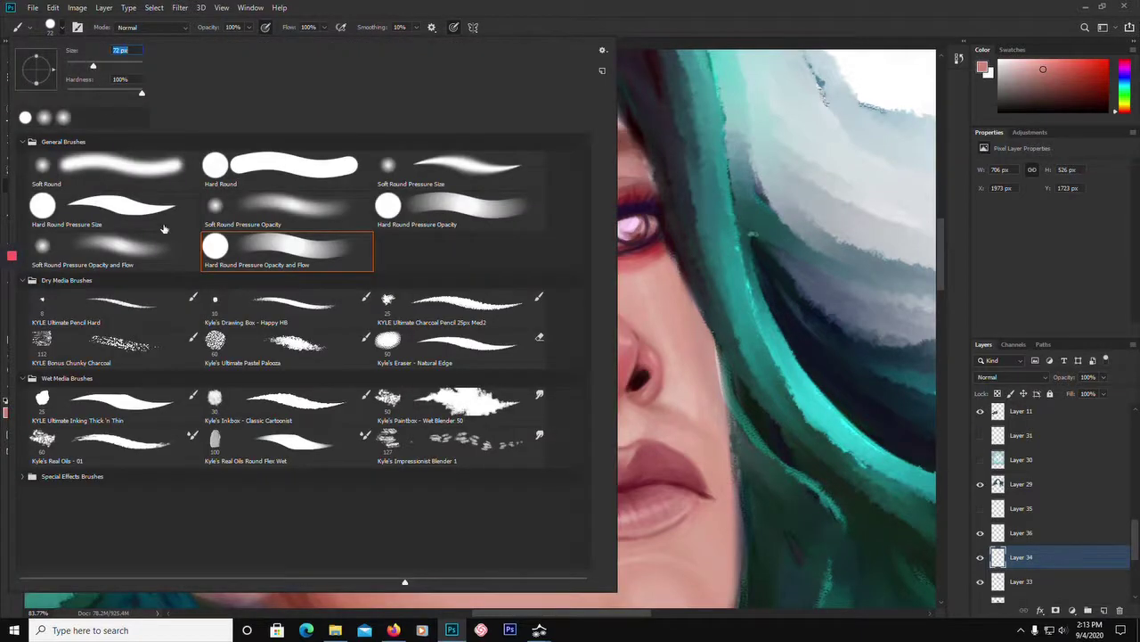
{"action": "left_click", "coordinate": [152, 260]}
{"action": "left_click", "coordinate": [609, 5]}
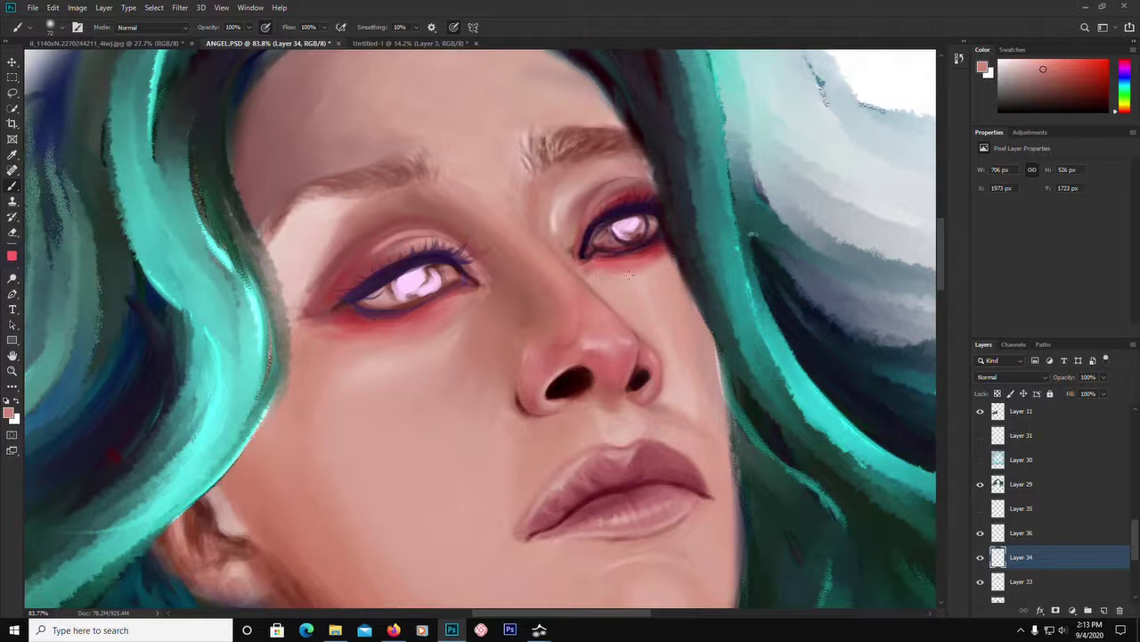
{"action": "left_click", "coordinate": [565, 254], "text": "alt"}
{"action": "left_click", "coordinate": [571, 262], "text": "alt"}
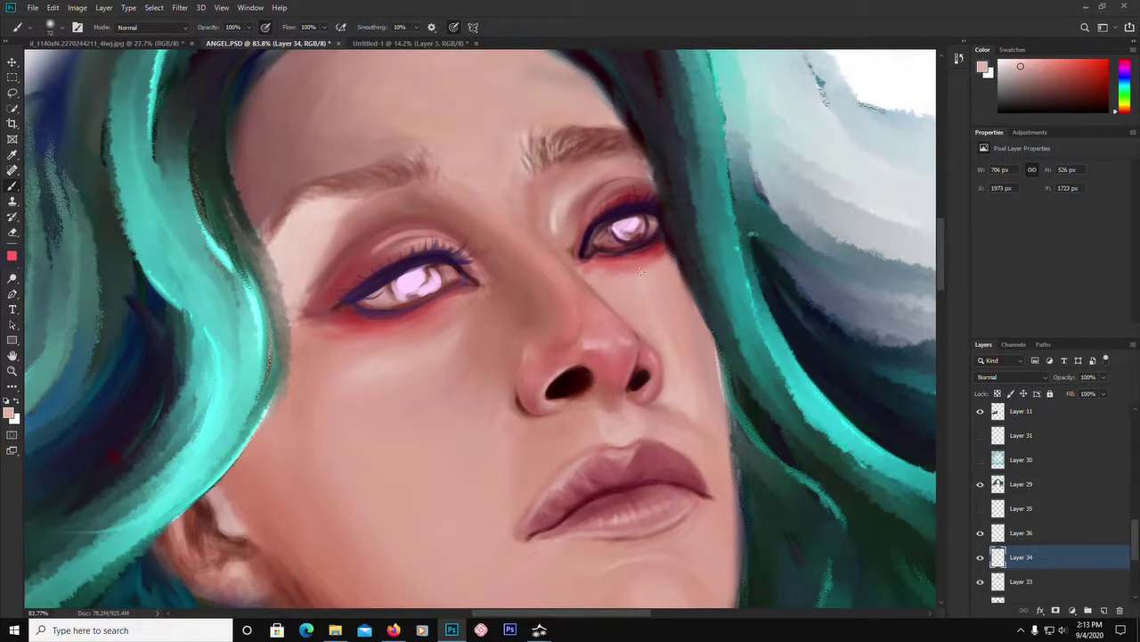
On Layer 36, tint the far eye's inner socket with red sampled from its makeup, enlarging the soft brush to 275 px.
{"action": "left_click", "coordinate": [1043, 535]}
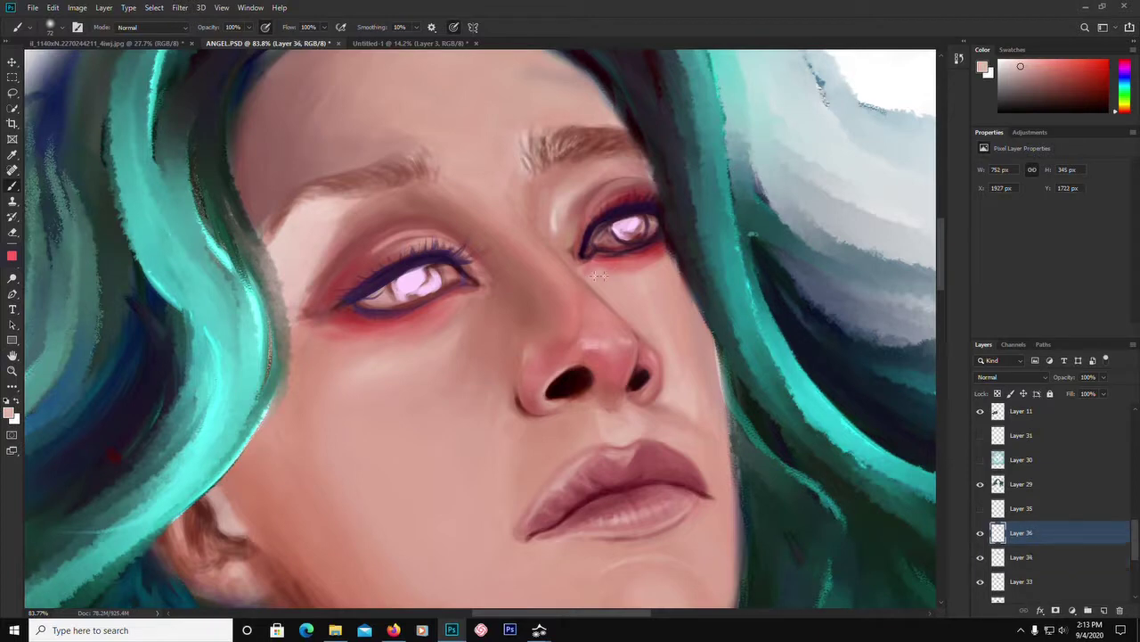
{"action": "left_click", "coordinate": [665, 250], "text": "alt"}
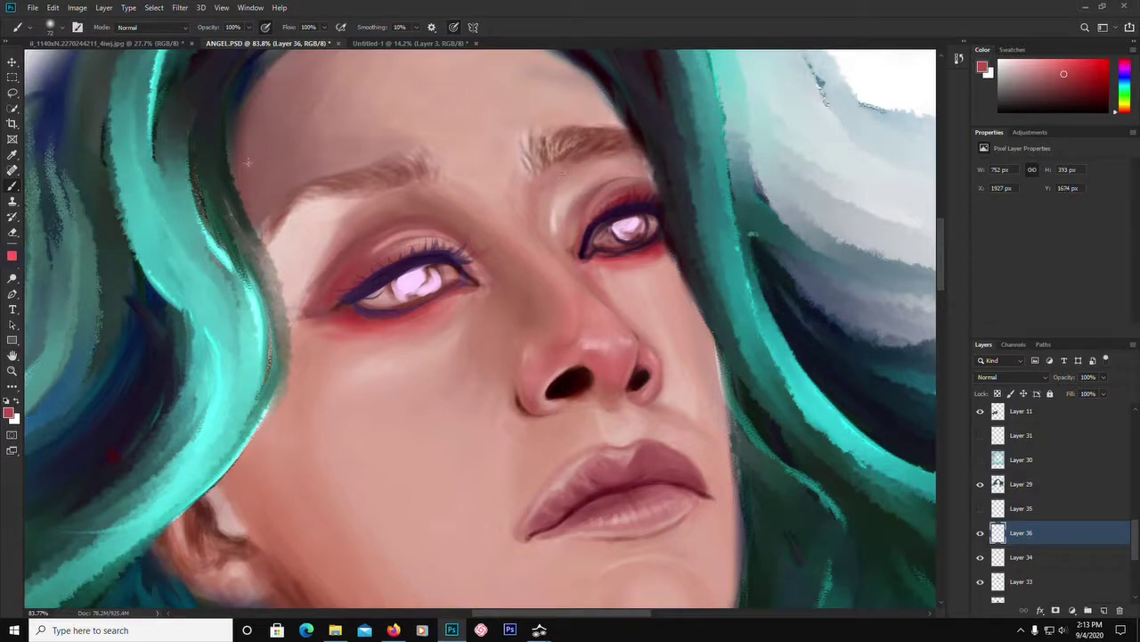
{"action": "left_click", "coordinate": [62, 29]}
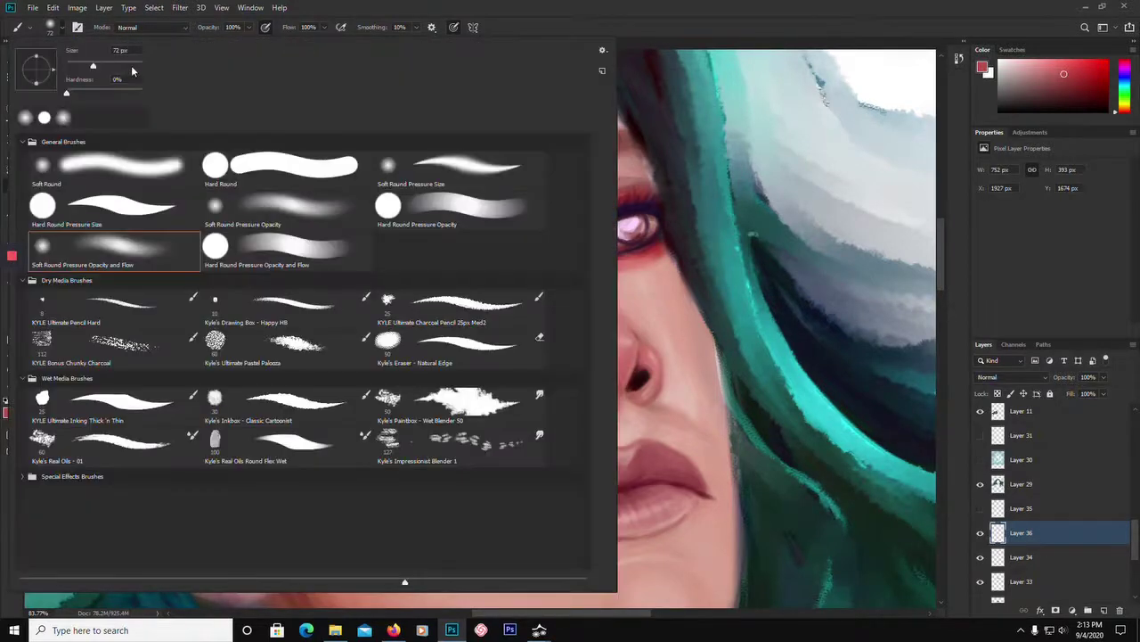
{"action": "left_click", "coordinate": [127, 65]}
{"action": "key", "text": "Return"}
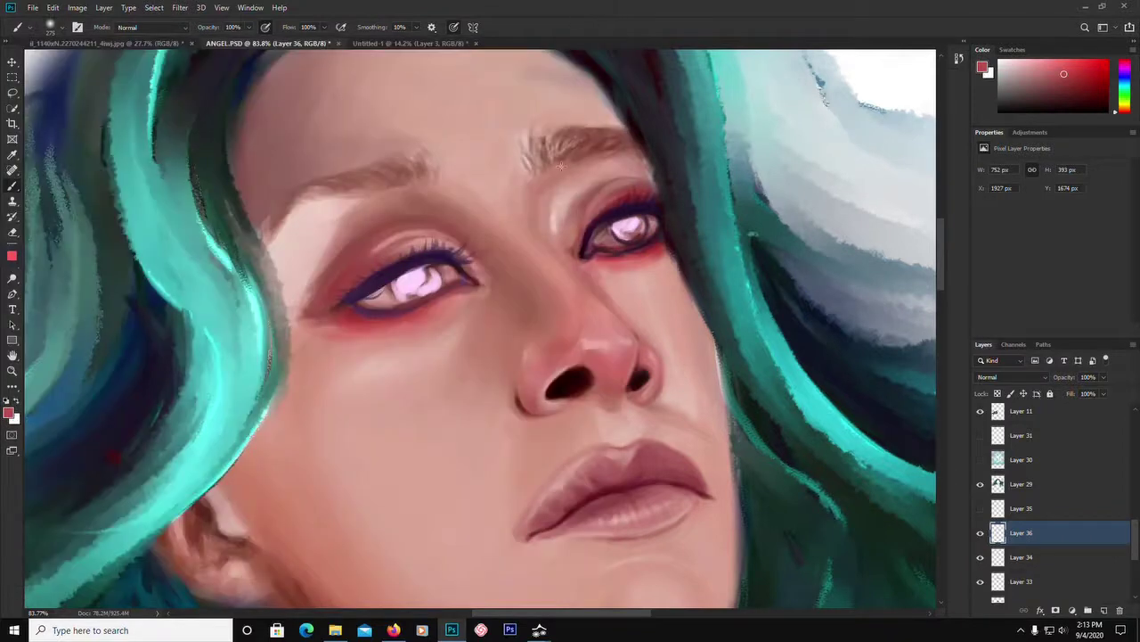
{"action": "left_click_drag", "start_coordinate": [557, 229], "coordinate": [553, 214]}
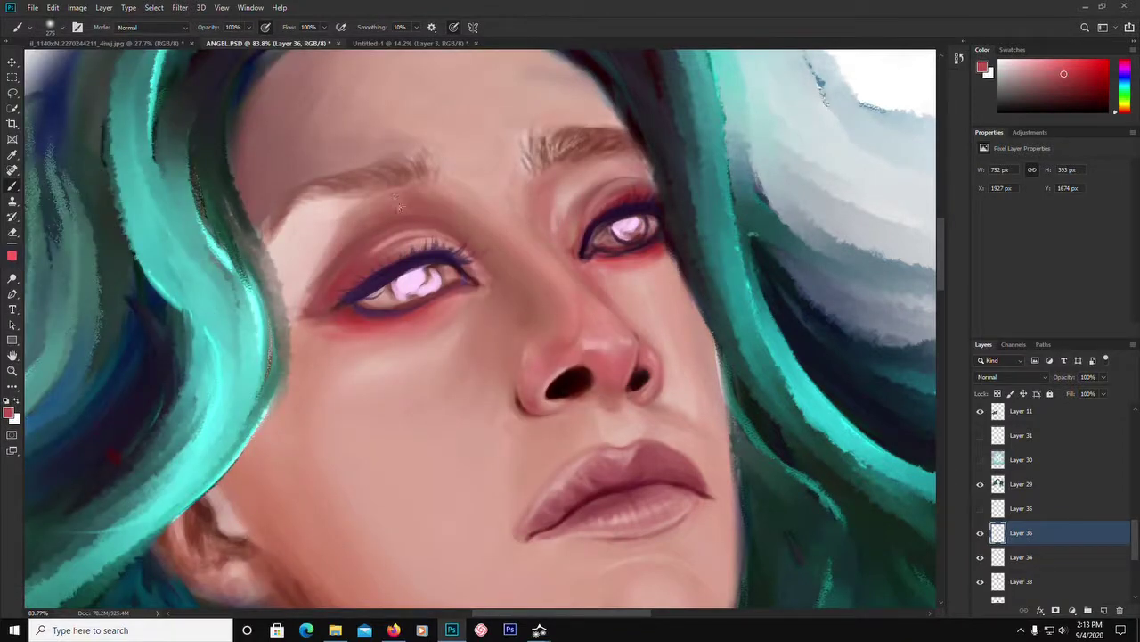
Glaze the same red over the near eye's lid crease, the far side of the nose and the far upper eyelid.
{"action": "left_click_drag", "start_coordinate": [400, 207], "coordinate": [328, 270]}
{"action": "left_click_drag", "start_coordinate": [608, 301], "coordinate": [636, 324]}
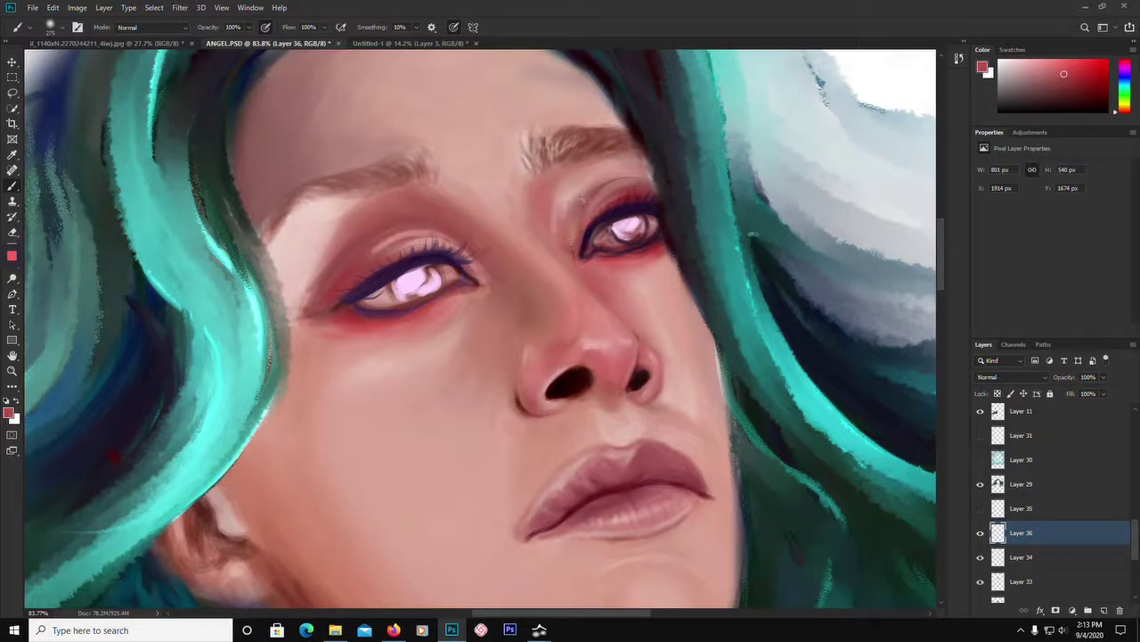
{"action": "left_click_drag", "start_coordinate": [573, 187], "coordinate": [666, 193]}
Extend the near eye's red shadow from its outer corner up towards the brow, using a sampled dusky red.
{"action": "key", "text": "ctrl+0"}
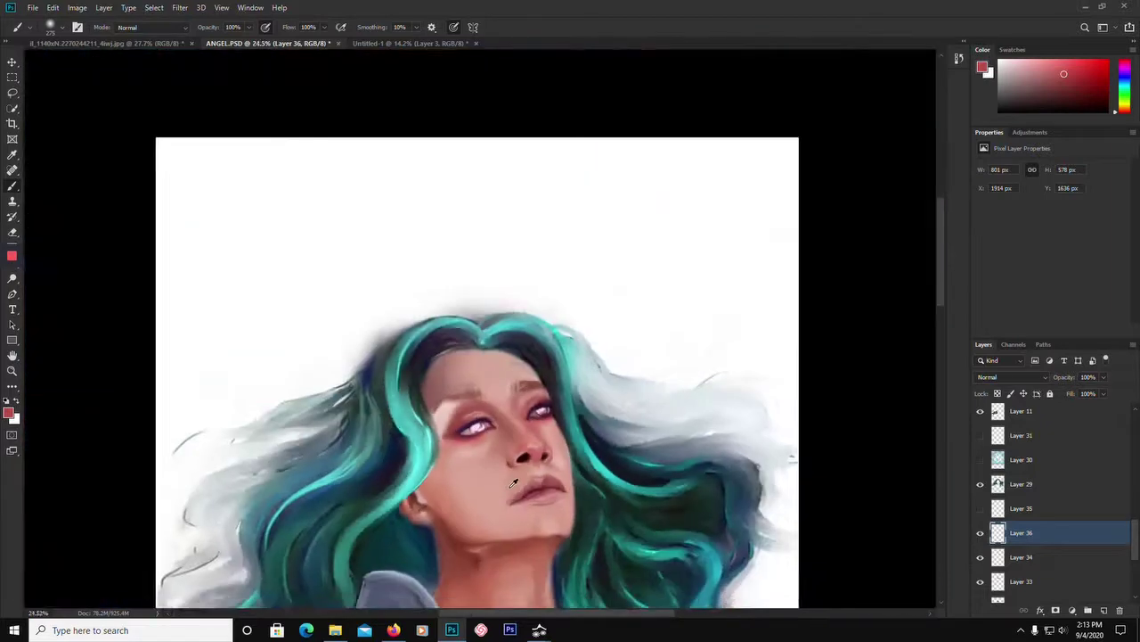
{"action": "scroll", "coordinate": [517, 406], "scroll_direction": "down", "scroll_amount": 2}
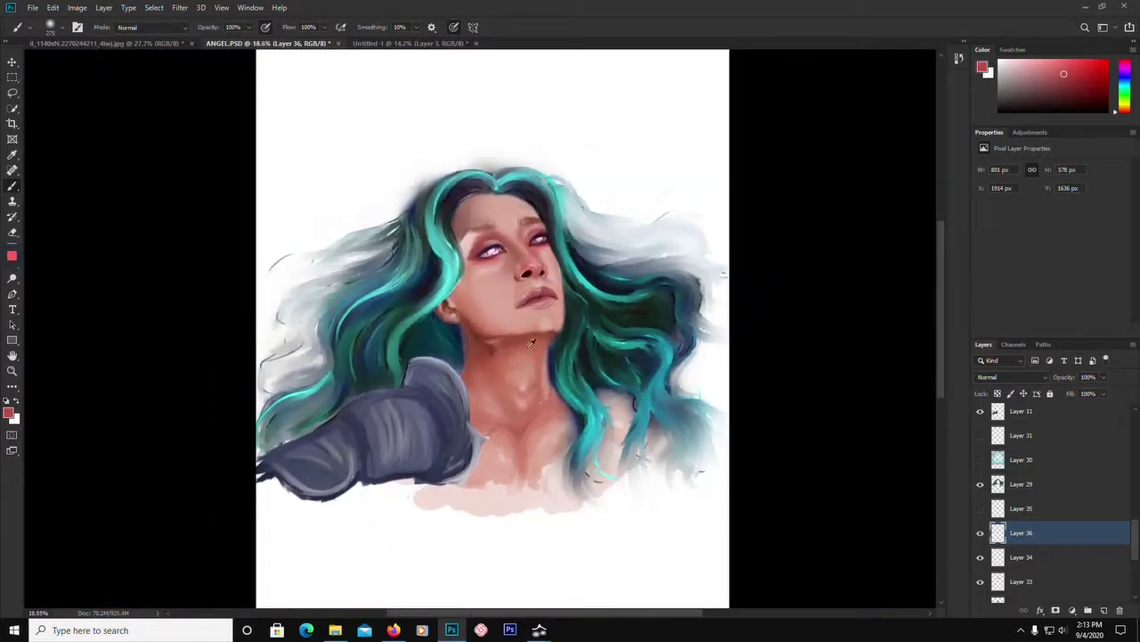
{"action": "scroll", "coordinate": [511, 278], "scroll_direction": "up", "scroll_amount": 5}
{"action": "scroll", "coordinate": [524, 257], "scroll_direction": "up", "scroll_amount": 3}
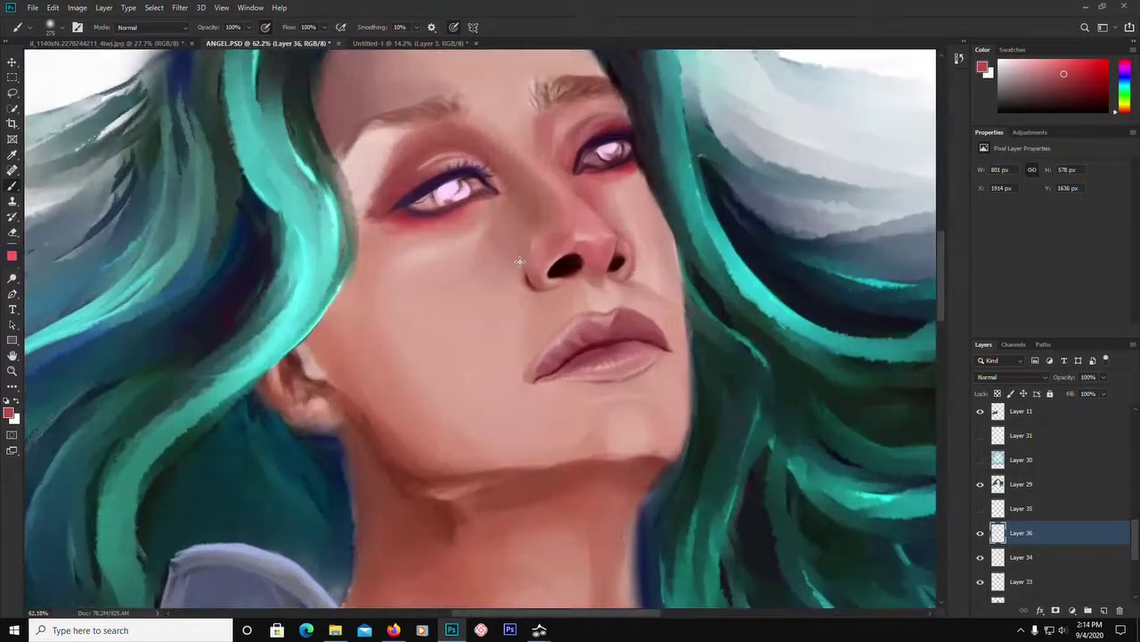
{"action": "mouse_move", "coordinate": [383, 194]}
{"action": "left_mouse_down"}
{"action": "mouse_move", "coordinate": [384, 162]}
{"action": "mouse_move", "coordinate": [370, 184]}
{"action": "mouse_move", "coordinate": [413, 125]}
{"action": "mouse_move", "coordinate": [374, 168]}
{"action": "mouse_move", "coordinate": [368, 194]}
{"action": "mouse_move", "coordinate": [395, 142]}
{"action": "mouse_move", "coordinate": [363, 212]}
{"action": "mouse_move", "coordinate": [404, 132]}
{"action": "mouse_move", "coordinate": [359, 210]}
{"action": "mouse_move", "coordinate": [386, 193]}
{"action": "mouse_move", "coordinate": [387, 204]}
{"action": "mouse_move", "coordinate": [424, 127]}
{"action": "left_mouse_up"}
{"action": "left_click", "coordinate": [401, 166], "text": "alt"}
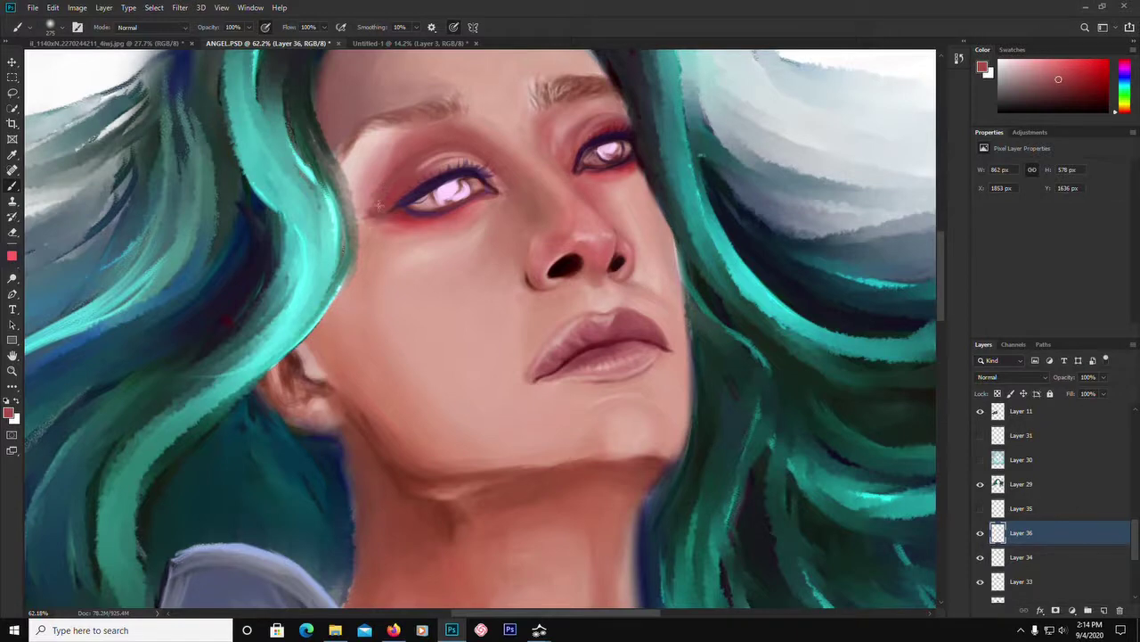
{"action": "mouse_move", "coordinate": [379, 206]}
{"action": "left_mouse_down"}
{"action": "mouse_move", "coordinate": [380, 170]}
{"action": "mouse_move", "coordinate": [408, 137]}
{"action": "left_mouse_up"}
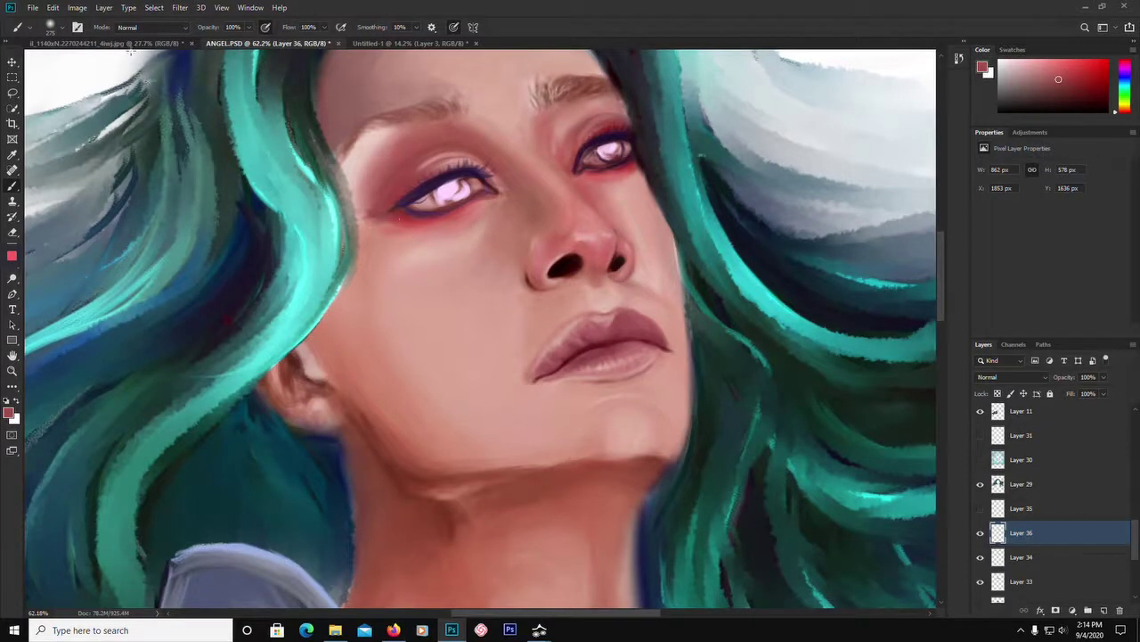
{"action": "left_click", "coordinate": [59, 28]}
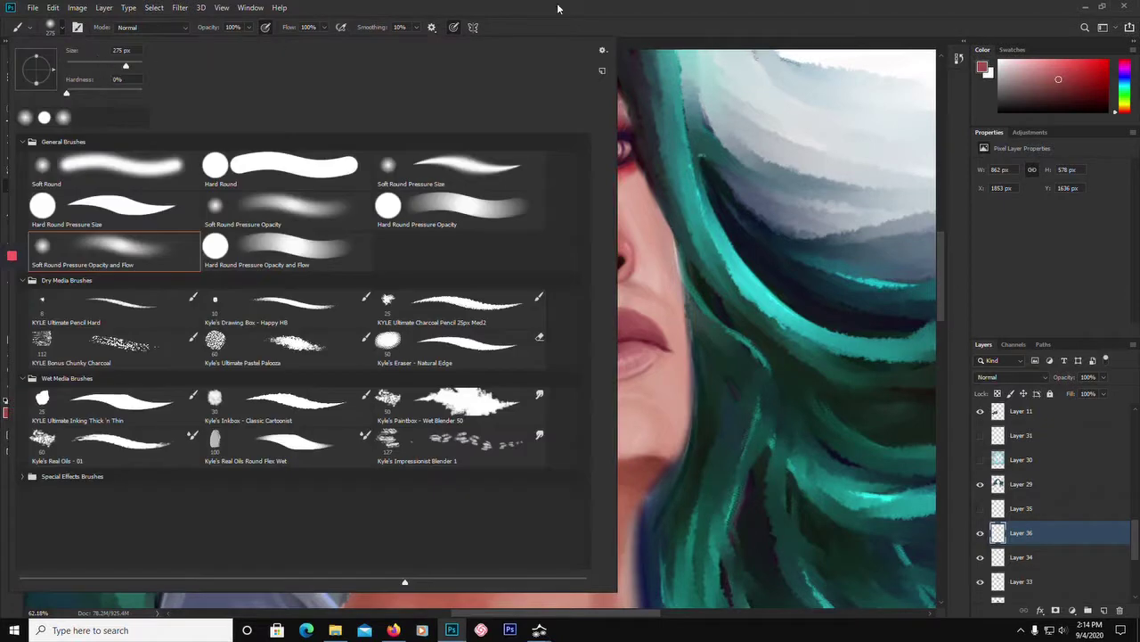
{"action": "left_click", "coordinate": [646, 8]}
{"action": "mouse_move", "coordinate": [598, 338]}
{"action": "left_mouse_down"}
{"action": "mouse_move", "coordinate": [549, 365]}
{"action": "mouse_move", "coordinate": [647, 331]}
{"action": "mouse_move", "coordinate": [636, 354]}
{"action": "mouse_move", "coordinate": [597, 366]}
{"action": "left_mouse_up"}
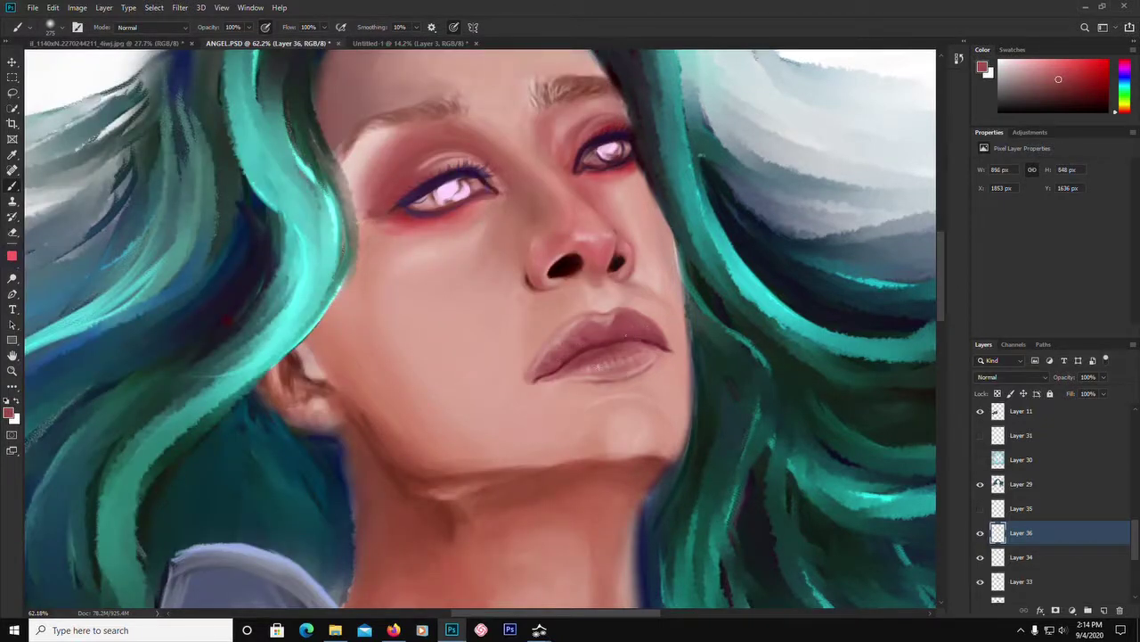
{"action": "key", "text": "ctrl+z"}
{"action": "key", "text": "ctrl+z"}
Colour the lips saturated red with a 177 px soft brush and deepen the line between them with very dark red.
{"action": "left_click", "coordinate": [63, 29]}
{"action": "left_click_drag", "start_coordinate": [121, 68], "coordinate": [118, 67]}
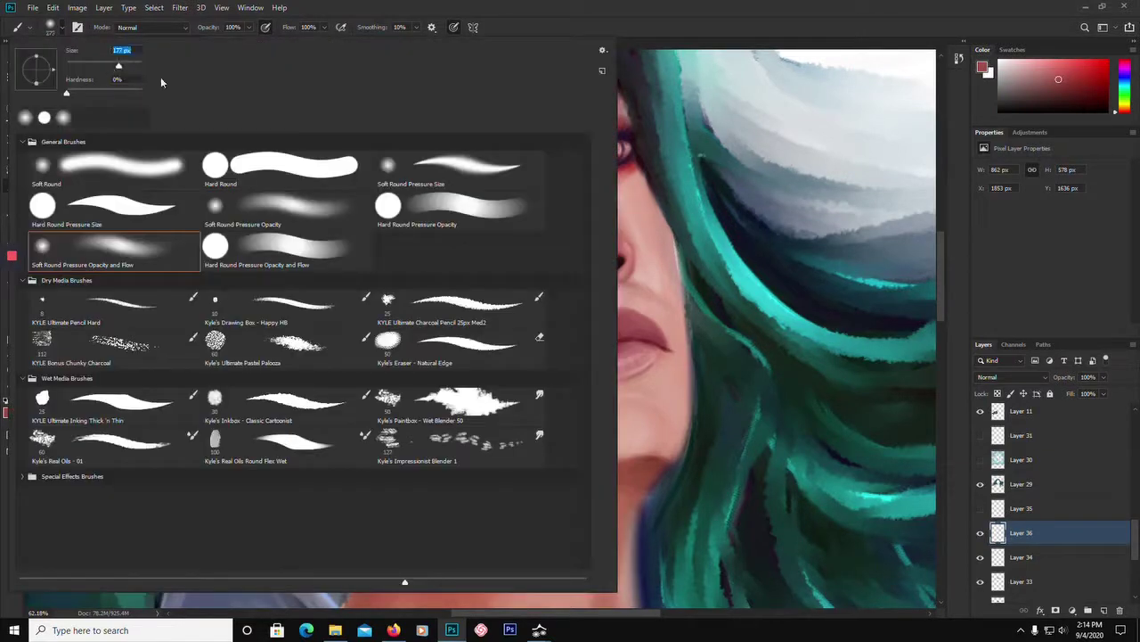
{"action": "left_click", "coordinate": [1125, 111]}
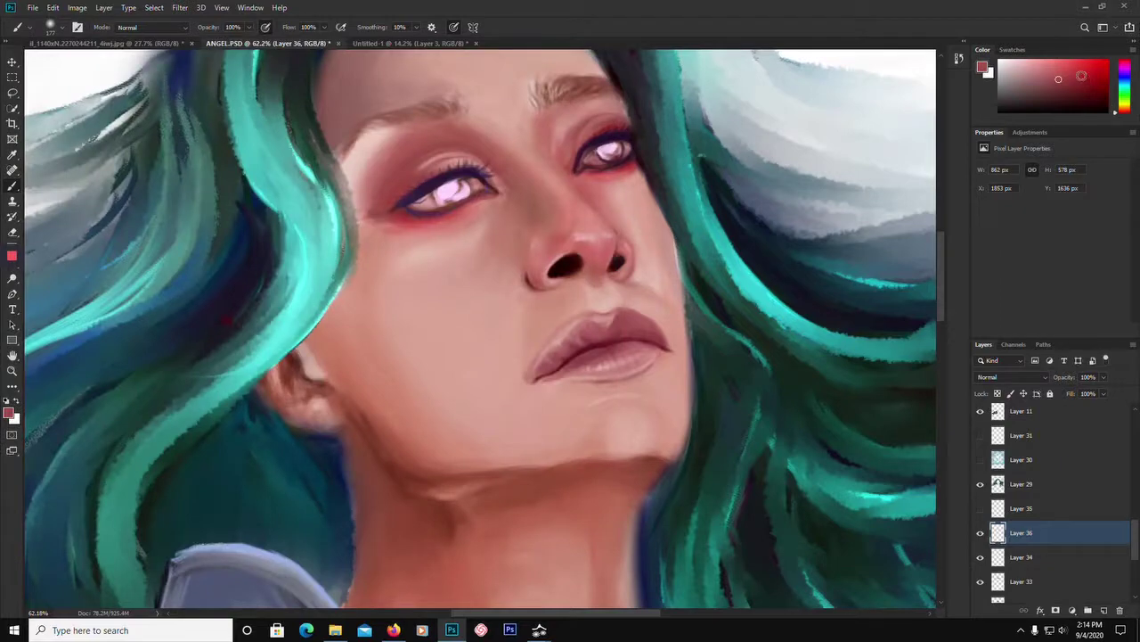
{"action": "left_click", "coordinate": [1081, 75]}
{"action": "left_click", "coordinate": [1087, 69]}
{"action": "mouse_move", "coordinate": [560, 363]}
{"action": "left_mouse_down"}
{"action": "mouse_move", "coordinate": [590, 330]}
{"action": "mouse_move", "coordinate": [604, 337]}
{"action": "mouse_move", "coordinate": [620, 326]}
{"action": "mouse_move", "coordinate": [590, 341]}
{"action": "mouse_move", "coordinate": [649, 331]}
{"action": "mouse_move", "coordinate": [633, 318]}
{"action": "mouse_move", "coordinate": [655, 336]}
{"action": "mouse_move", "coordinate": [571, 373]}
{"action": "mouse_move", "coordinate": [648, 357]}
{"action": "mouse_move", "coordinate": [581, 380]}
{"action": "mouse_move", "coordinate": [553, 367]}
{"action": "mouse_move", "coordinate": [542, 376]}
{"action": "mouse_move", "coordinate": [584, 320]}
{"action": "mouse_move", "coordinate": [648, 332]}
{"action": "mouse_move", "coordinate": [629, 359]}
{"action": "mouse_move", "coordinate": [622, 347]}
{"action": "mouse_move", "coordinate": [611, 357]}
{"action": "mouse_move", "coordinate": [651, 359]}
{"action": "left_mouse_up"}
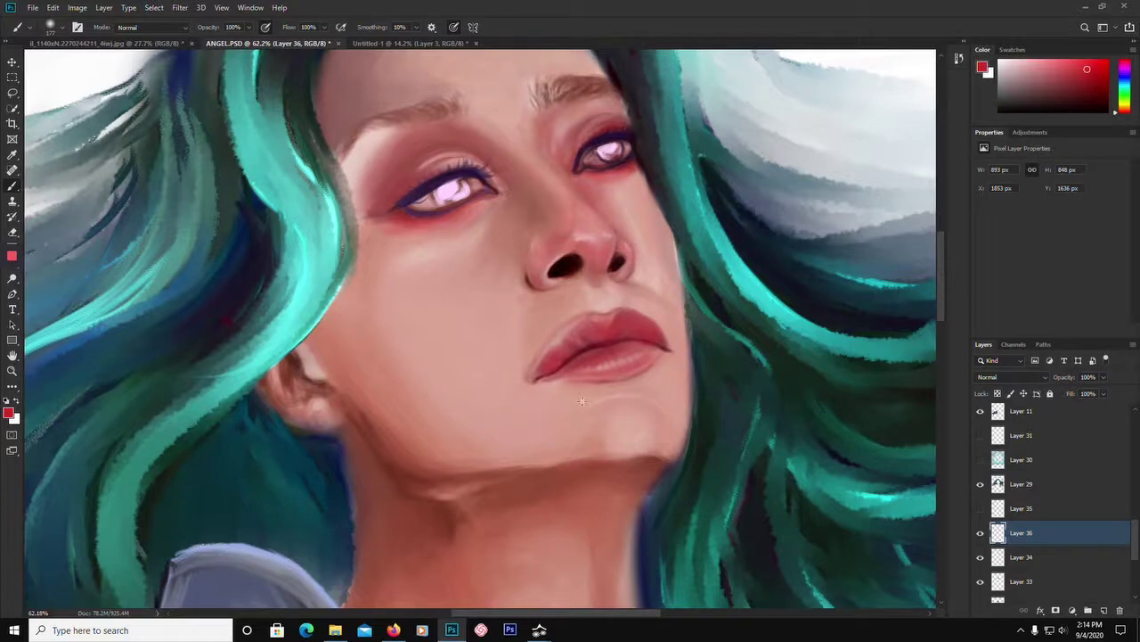
{"action": "left_click_drag", "start_coordinate": [536, 381], "coordinate": [580, 378]}
{"action": "mouse_move", "coordinate": [652, 357]}
{"action": "left_mouse_down"}
{"action": "mouse_move", "coordinate": [664, 349]}
{"action": "mouse_move", "coordinate": [650, 339]}
{"action": "left_mouse_up"}
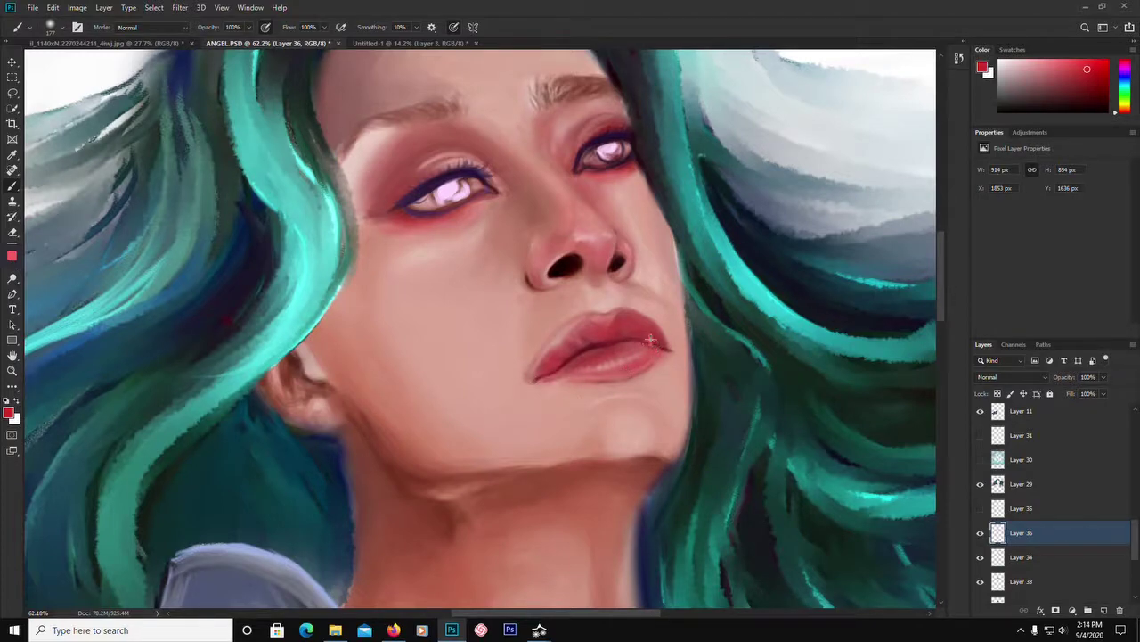
{"action": "left_click", "coordinate": [1097, 95]}
{"action": "left_click_drag", "start_coordinate": [584, 346], "coordinate": [556, 368]}
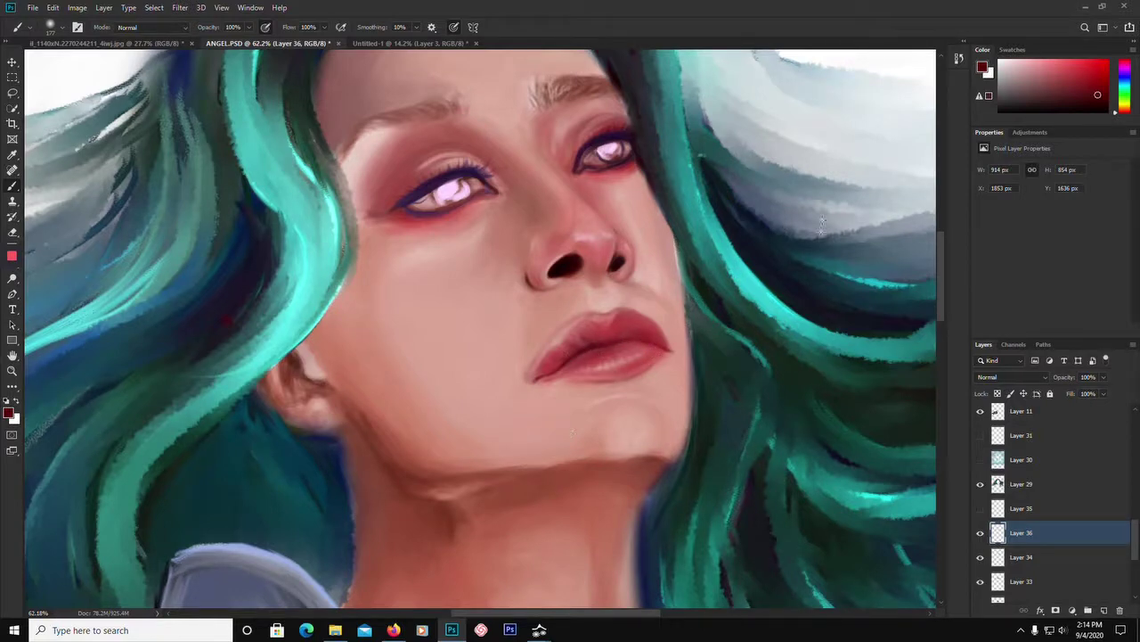
Redden the nose tip and the skin around the nostrils with a lighter, bright pinkish red.
{"action": "left_click", "coordinate": [1084, 73]}
{"action": "left_click", "coordinate": [1079, 66]}
{"action": "mouse_move", "coordinate": [585, 255]}
{"action": "left_mouse_down"}
{"action": "mouse_move", "coordinate": [605, 257]}
{"action": "mouse_move", "coordinate": [590, 265]}
{"action": "left_mouse_up"}
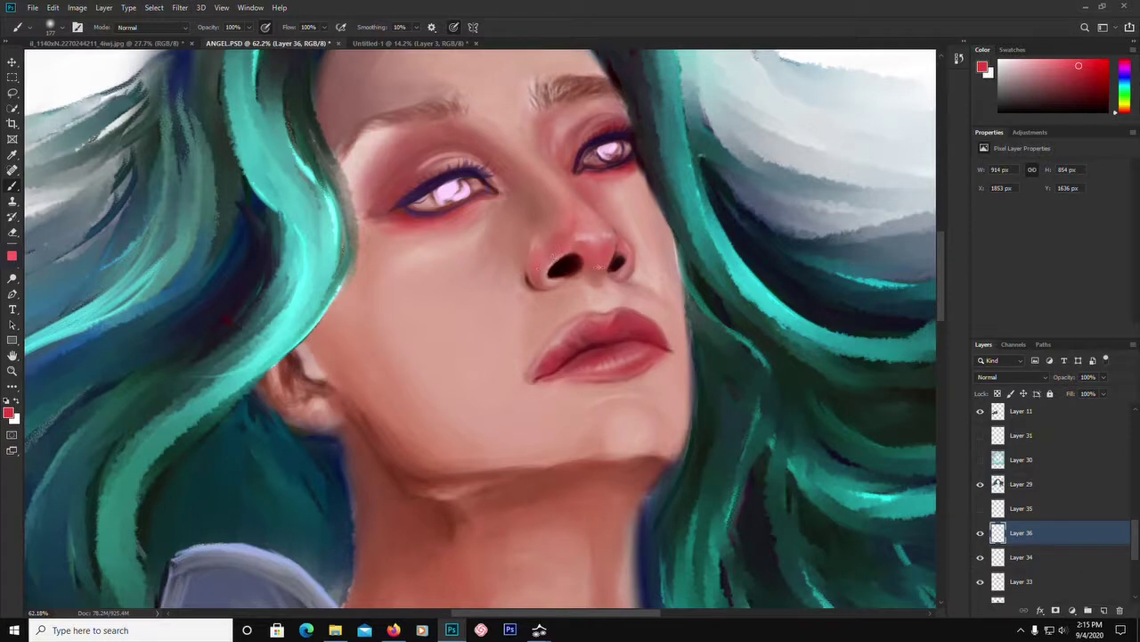
{"action": "left_click_drag", "start_coordinate": [575, 279], "coordinate": [556, 282]}
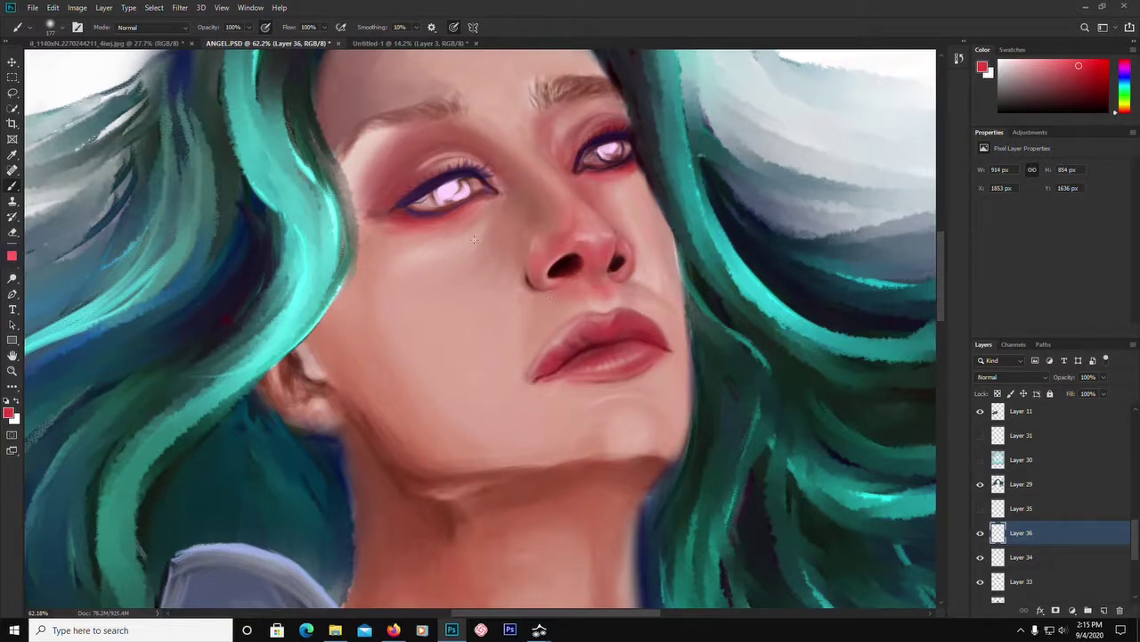
Soften the reddened nose and the skin above the upper lip with skin and pink tones sampled nearby.
{"action": "scroll", "coordinate": [474, 240], "scroll_direction": "down", "scroll_amount": 6}
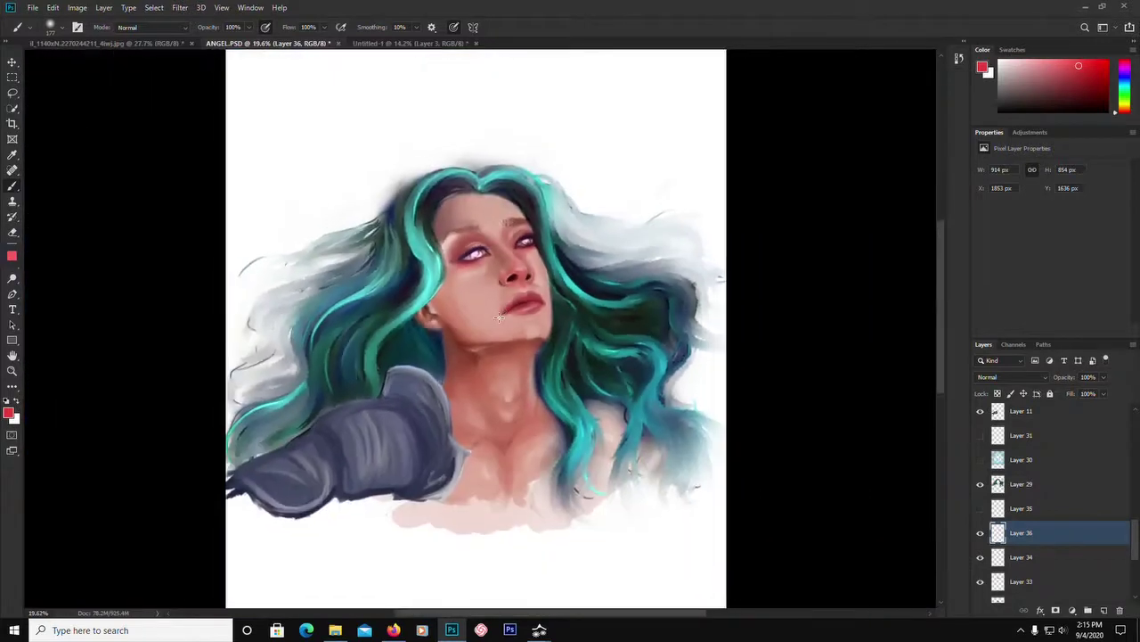
{"action": "scroll", "coordinate": [464, 261], "scroll_direction": "up", "scroll_amount": 5}
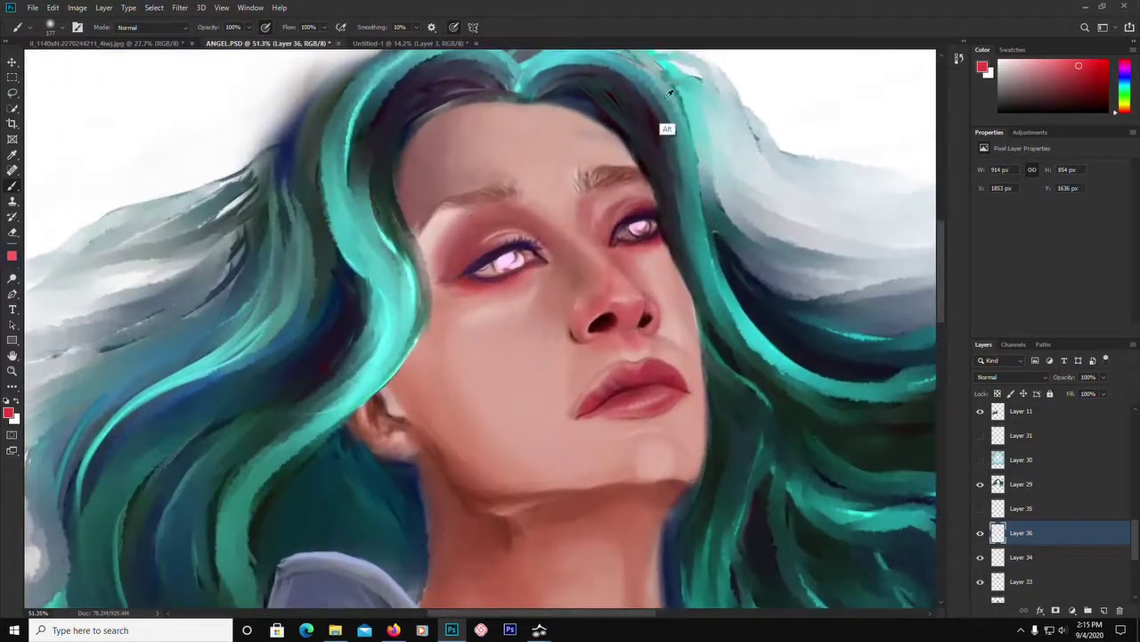
{"action": "left_click", "coordinate": [595, 296], "text": "alt"}
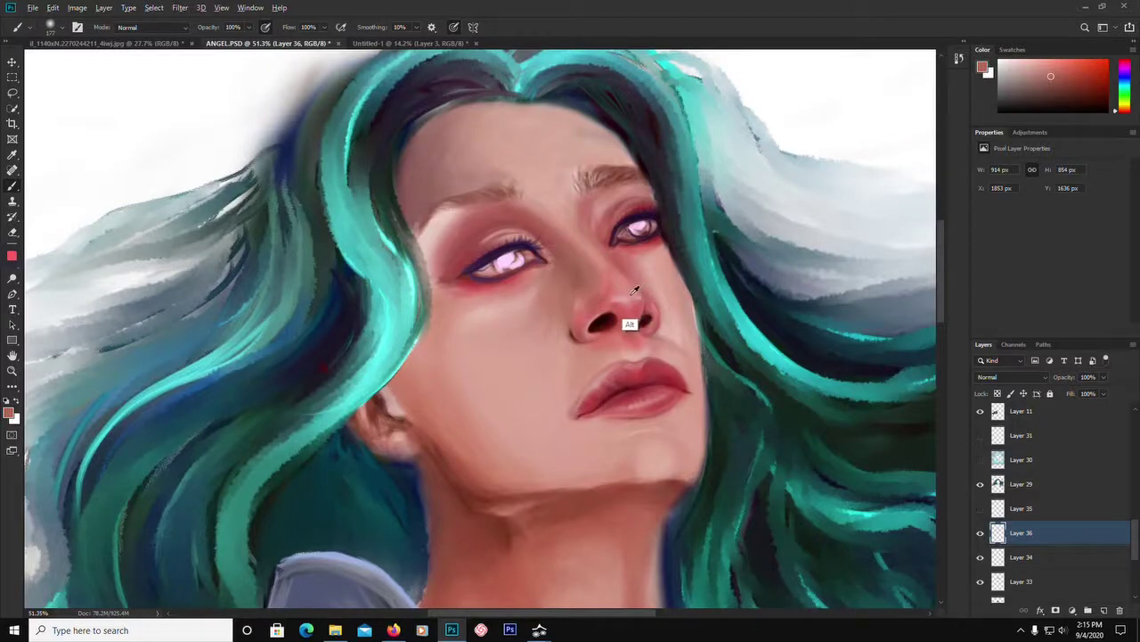
{"action": "left_click", "coordinate": [631, 305], "text": "alt"}
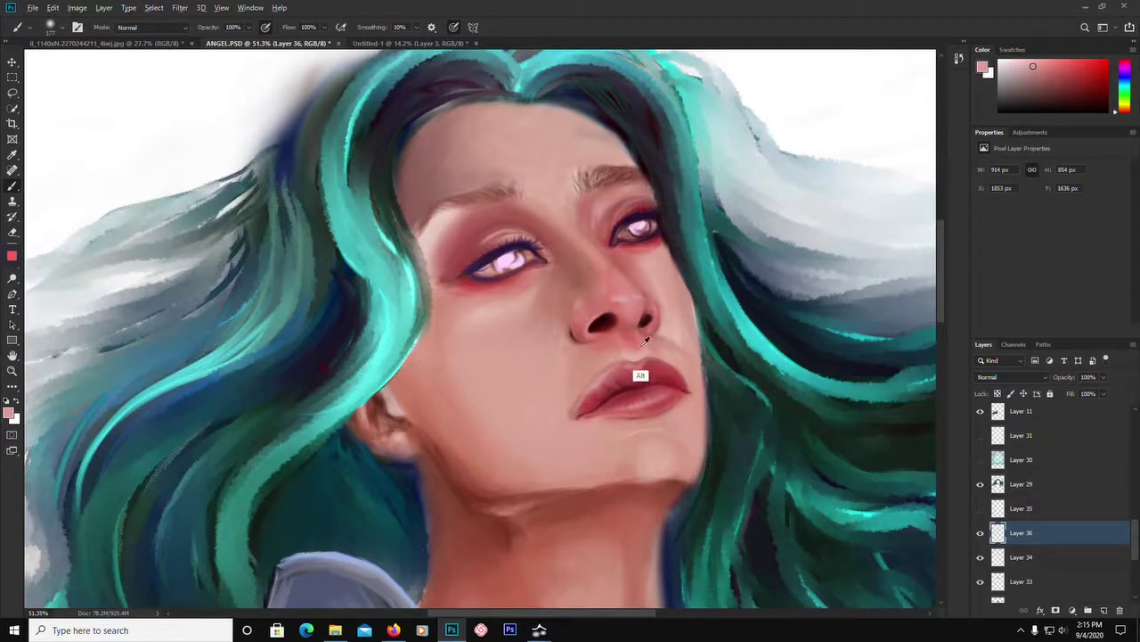
{"action": "left_click", "coordinate": [599, 357], "text": "alt"}
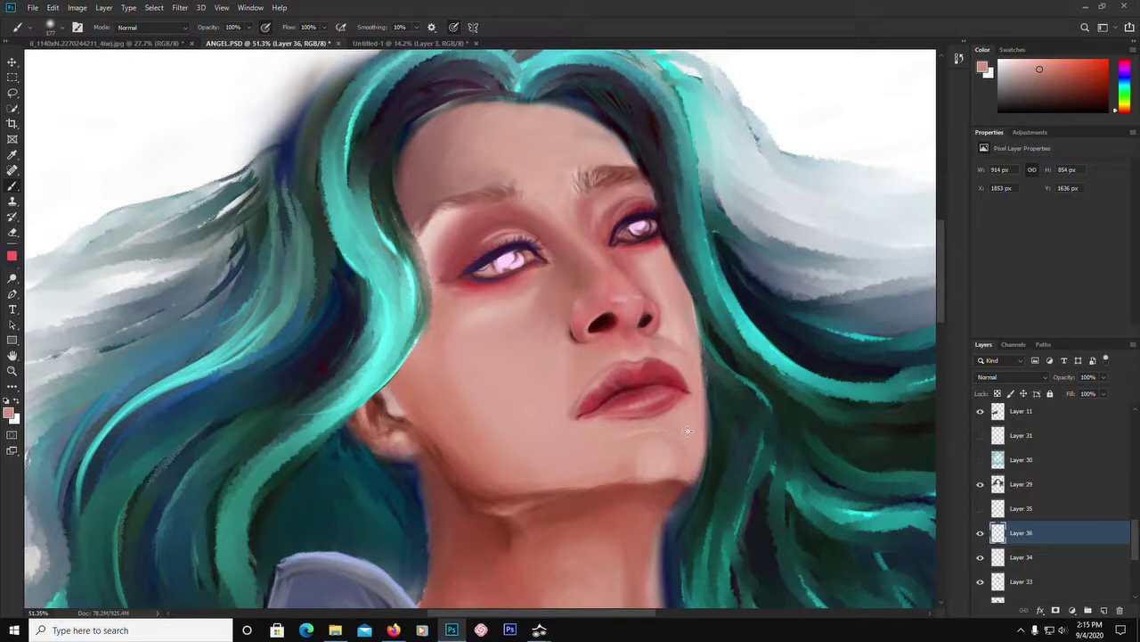
Warm the forehead along the hairline with sampled dusky red and a 385 px soft brush, blending it with sampled skin tones.
{"action": "left_click", "coordinate": [471, 278], "text": "alt"}
{"action": "left_click", "coordinate": [461, 240], "text": "alt"}
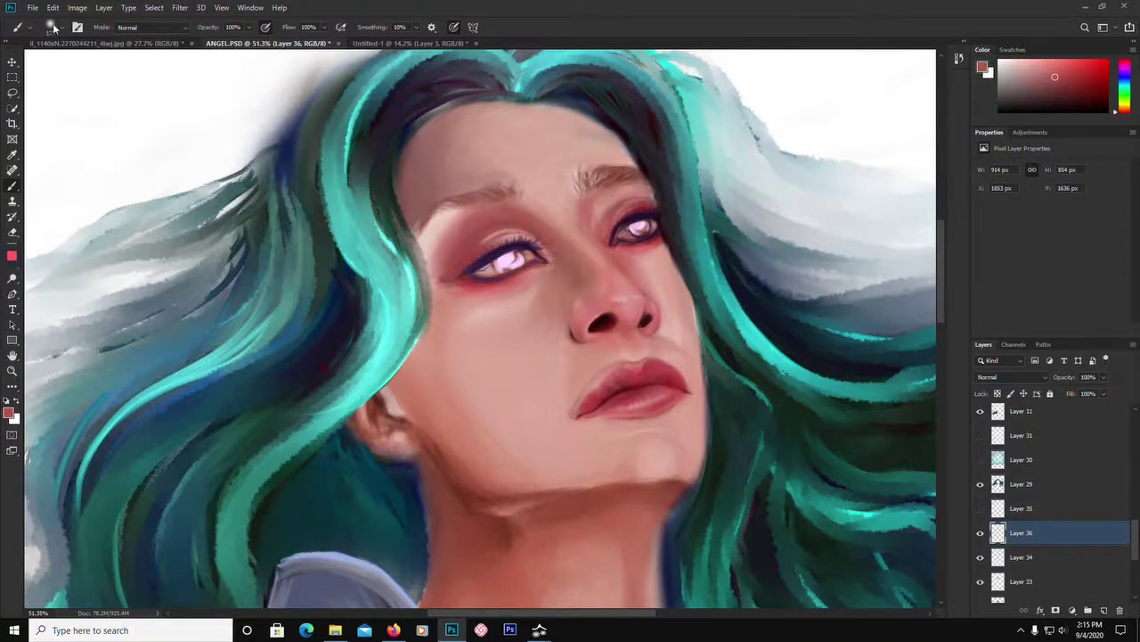
{"action": "left_click", "coordinate": [60, 28]}
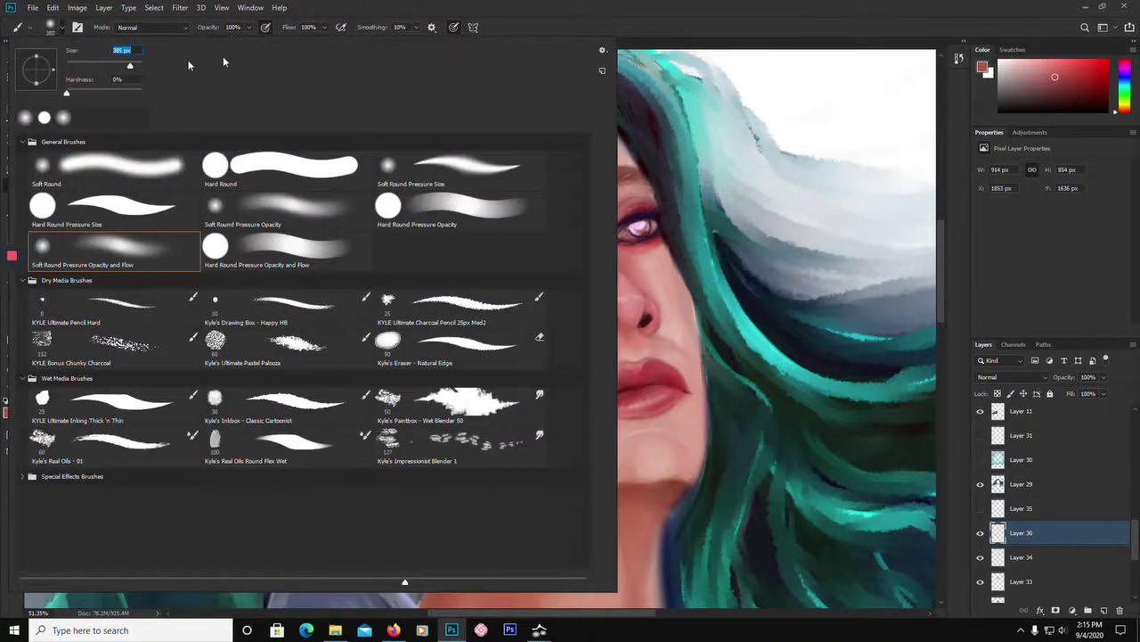
{"action": "left_click", "coordinate": [570, 15]}
{"action": "left_click_drag", "start_coordinate": [405, 179], "coordinate": [411, 142]}
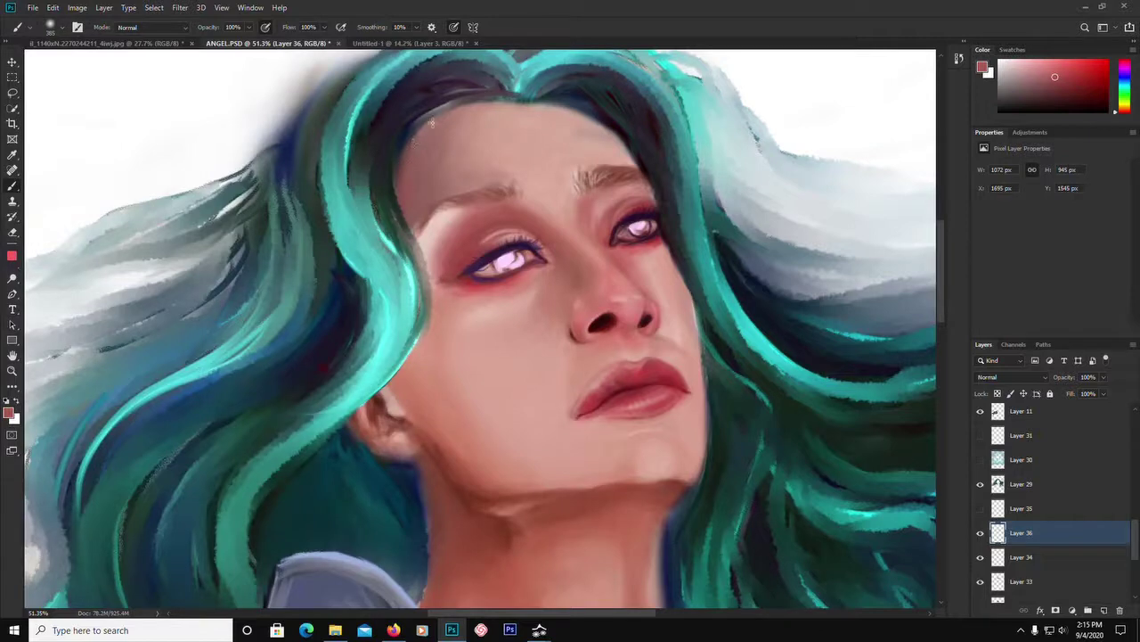
{"action": "left_click_drag", "start_coordinate": [437, 191], "coordinate": [457, 139]}
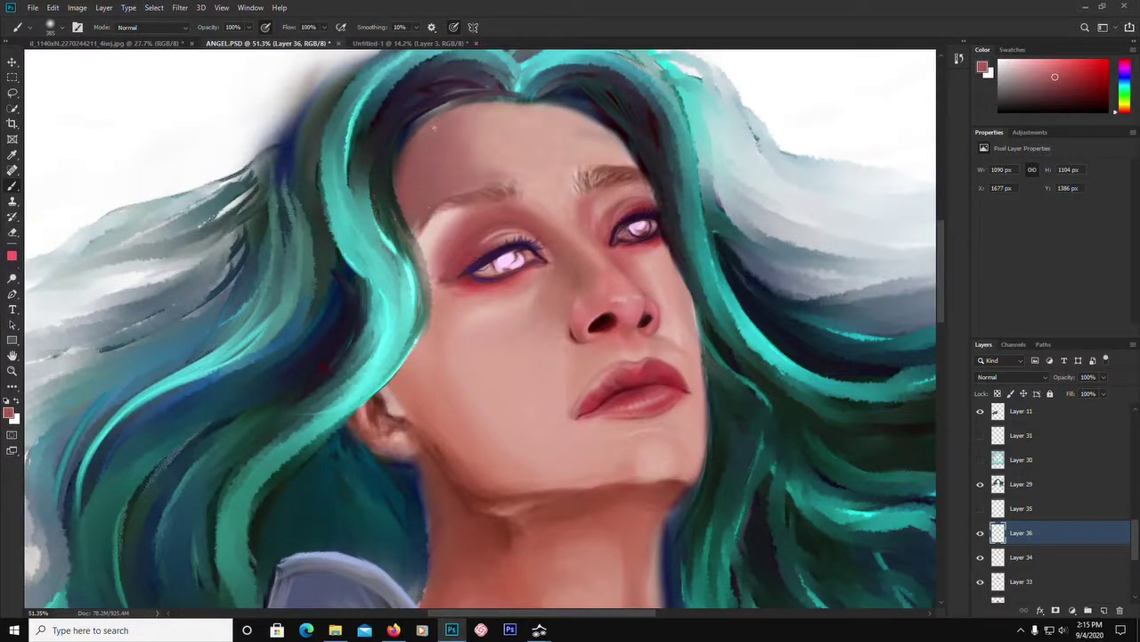
{"action": "left_click_drag", "start_coordinate": [481, 113], "coordinate": [562, 116]}
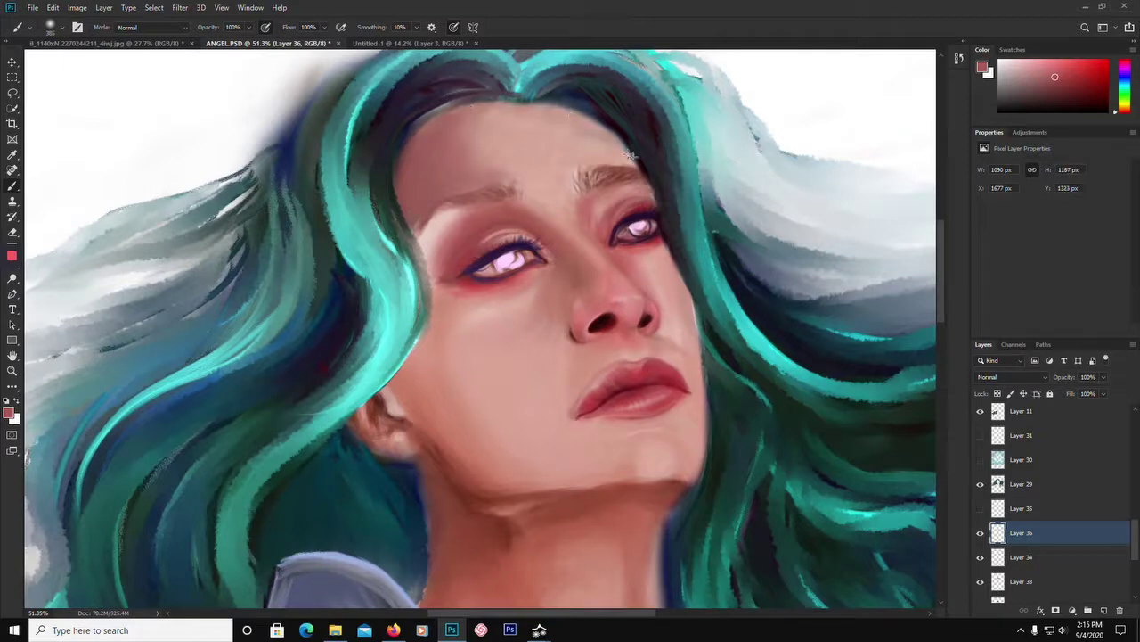
{"action": "left_click", "coordinate": [571, 153], "text": "alt"}
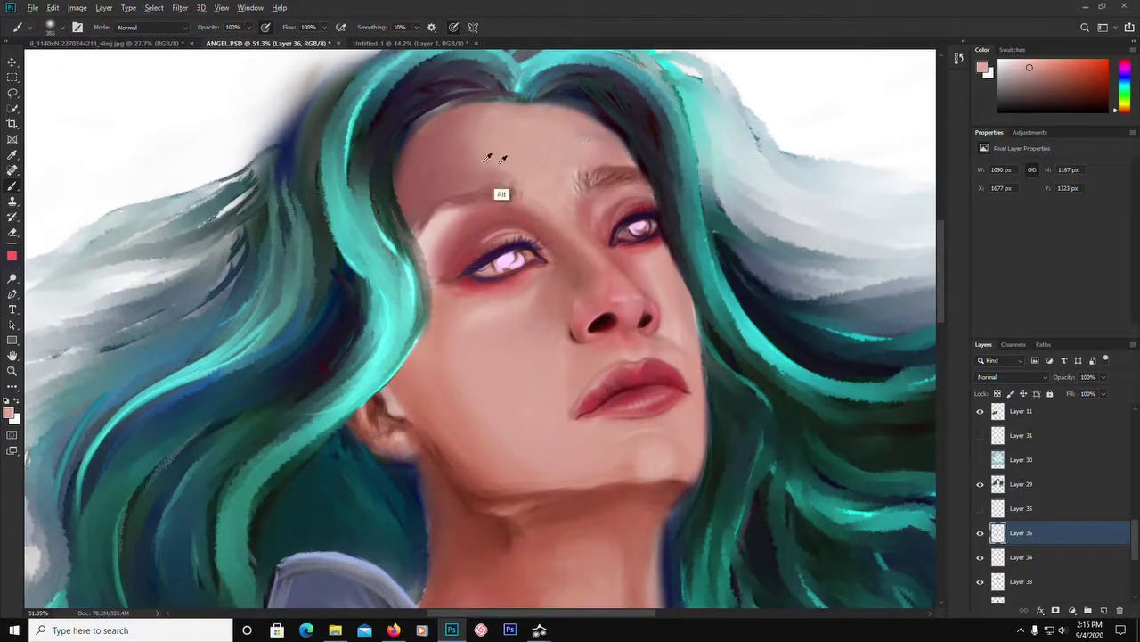
{"action": "left_click", "coordinate": [453, 176], "text": "alt"}
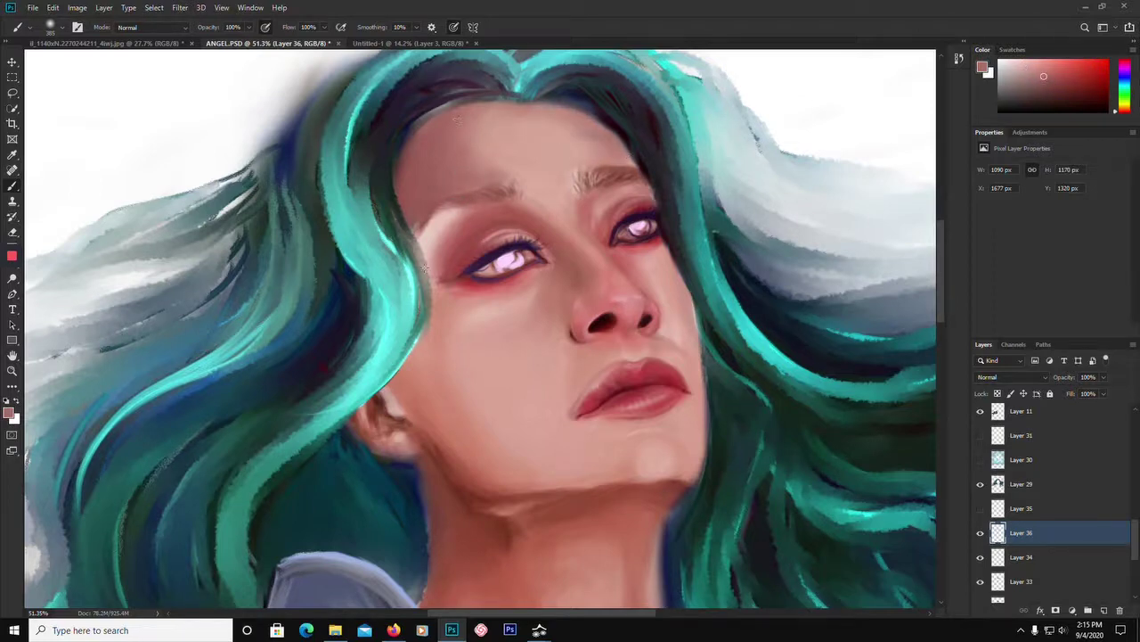
Redden the jawline, chin and edges of both cheeks with red tones sampled from the face.
{"action": "left_click_drag", "start_coordinate": [426, 416], "coordinate": [447, 440]}
{"action": "left_click", "coordinate": [459, 317], "text": "alt"}
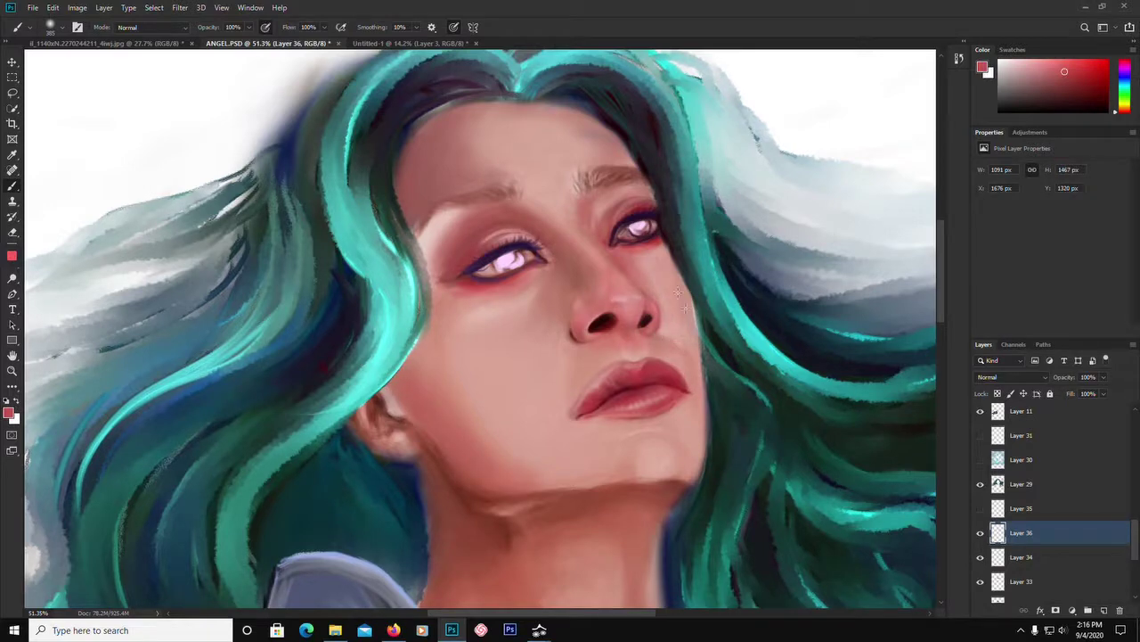
{"action": "mouse_move", "coordinate": [679, 292]}
{"action": "left_mouse_down"}
{"action": "mouse_move", "coordinate": [699, 369]}
{"action": "mouse_move", "coordinate": [701, 464]}
{"action": "mouse_move", "coordinate": [683, 415]}
{"action": "left_mouse_up"}
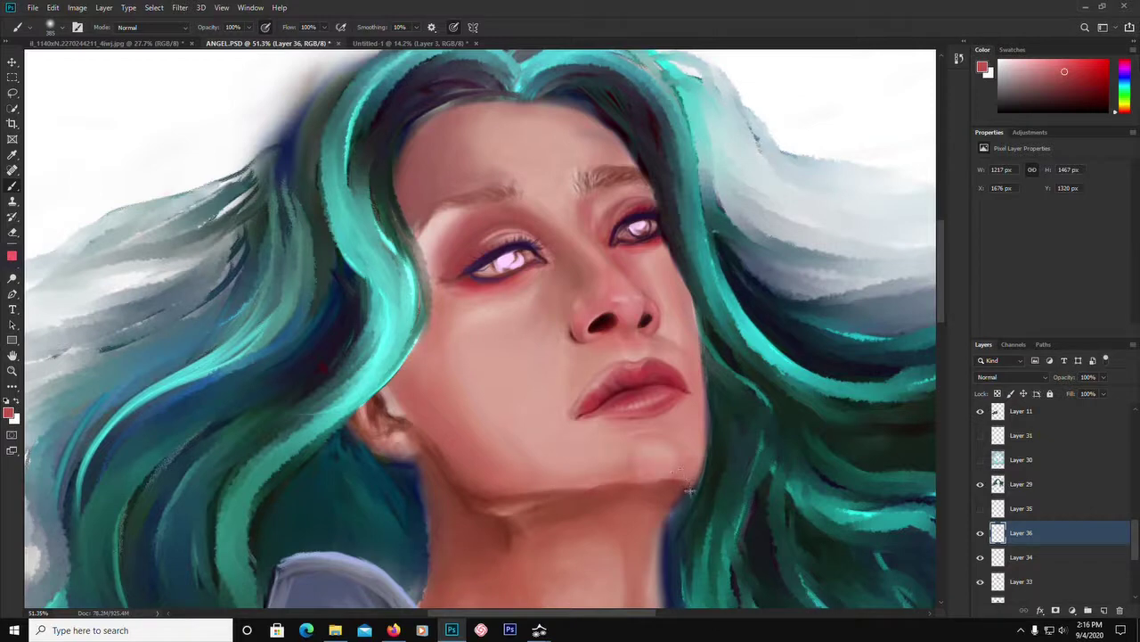
{"action": "left_click_drag", "start_coordinate": [474, 488], "coordinate": [450, 478]}
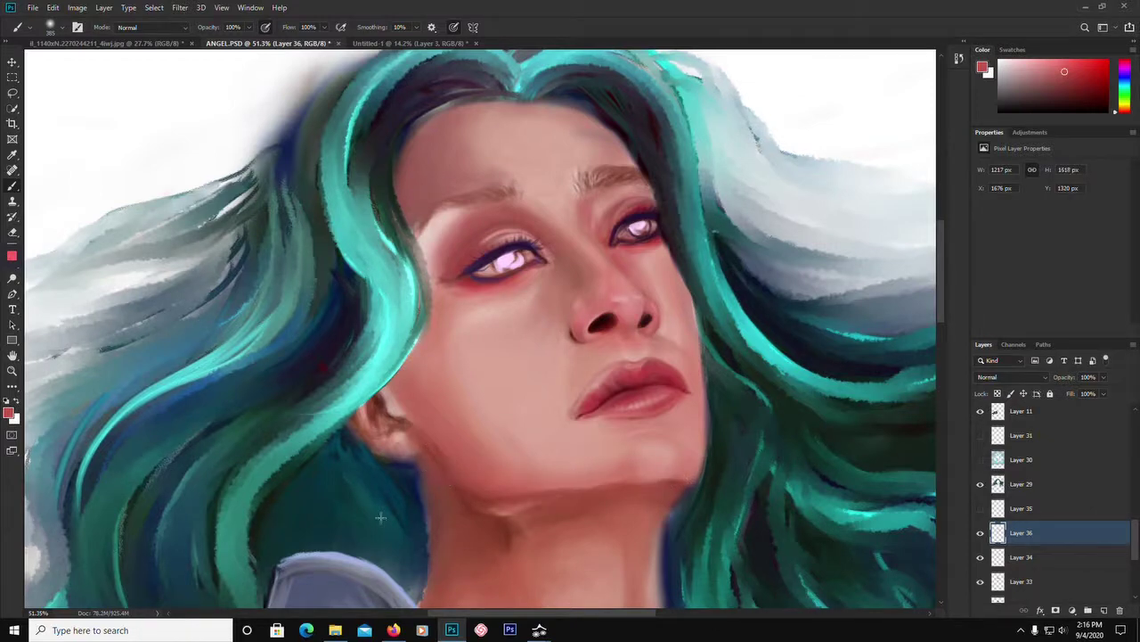
Deepen the outer edge of the near cheek beside the ear with a darker sampled red.
{"action": "scroll", "coordinate": [378, 499], "scroll_direction": "down", "scroll_amount": 6}
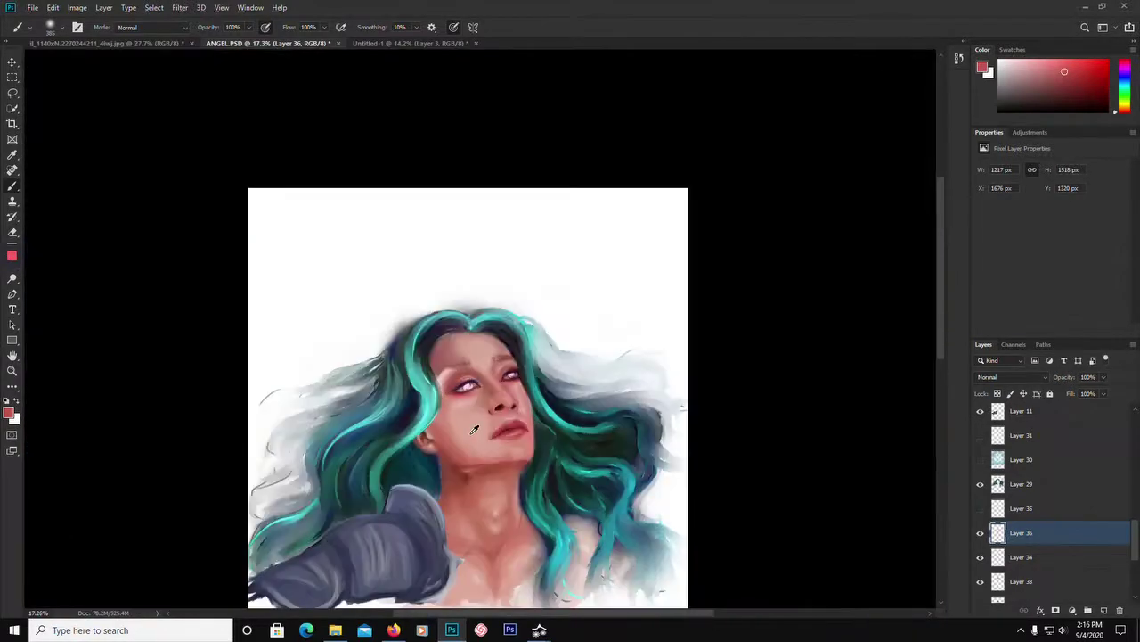
{"action": "scroll", "coordinate": [474, 412], "scroll_direction": "down", "scroll_amount": 1}
{"action": "scroll", "coordinate": [534, 281], "scroll_direction": "up", "scroll_amount": 2}
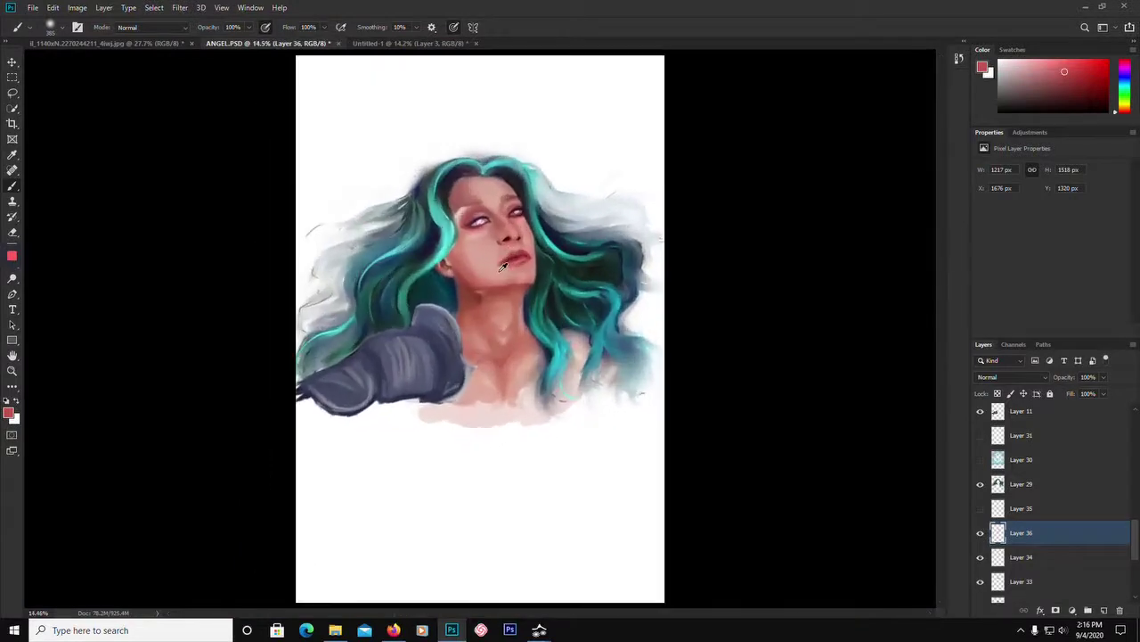
{"action": "scroll", "coordinate": [531, 275], "scroll_direction": "up", "scroll_amount": 1}
{"action": "scroll", "coordinate": [531, 274], "scroll_direction": "up", "scroll_amount": 4}
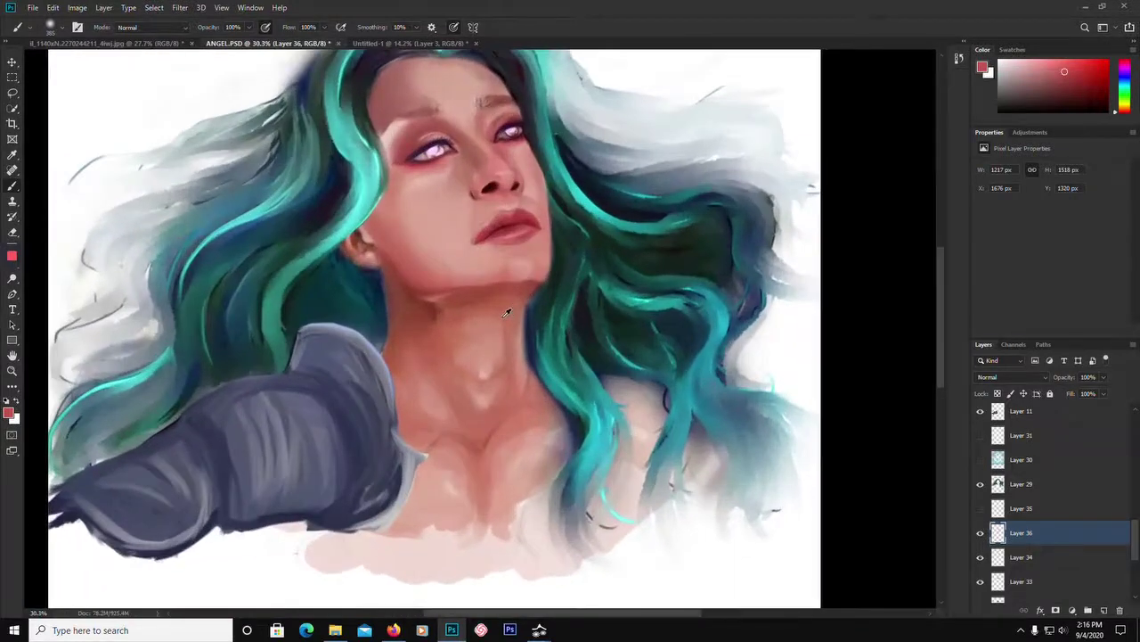
{"action": "scroll", "coordinate": [502, 317], "scroll_direction": "up", "scroll_amount": 2}
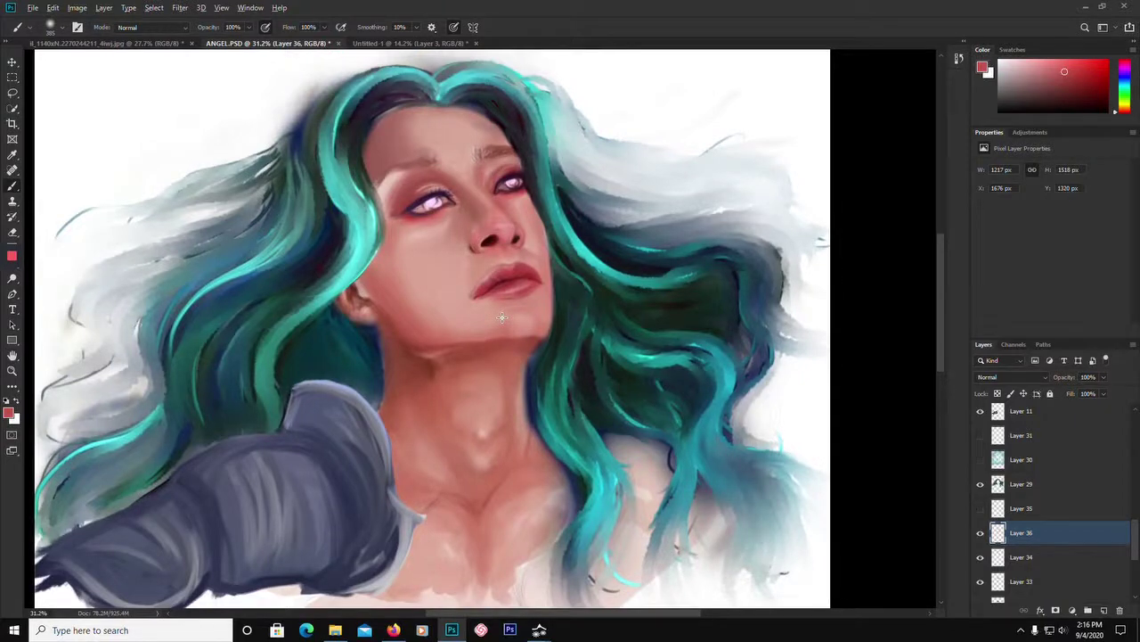
{"action": "left_click", "coordinate": [385, 230], "text": "alt"}
{"action": "mouse_move", "coordinate": [375, 309]}
{"action": "left_mouse_down"}
{"action": "mouse_move", "coordinate": [357, 317]}
{"action": "mouse_move", "coordinate": [360, 292]}
{"action": "left_mouse_up"}
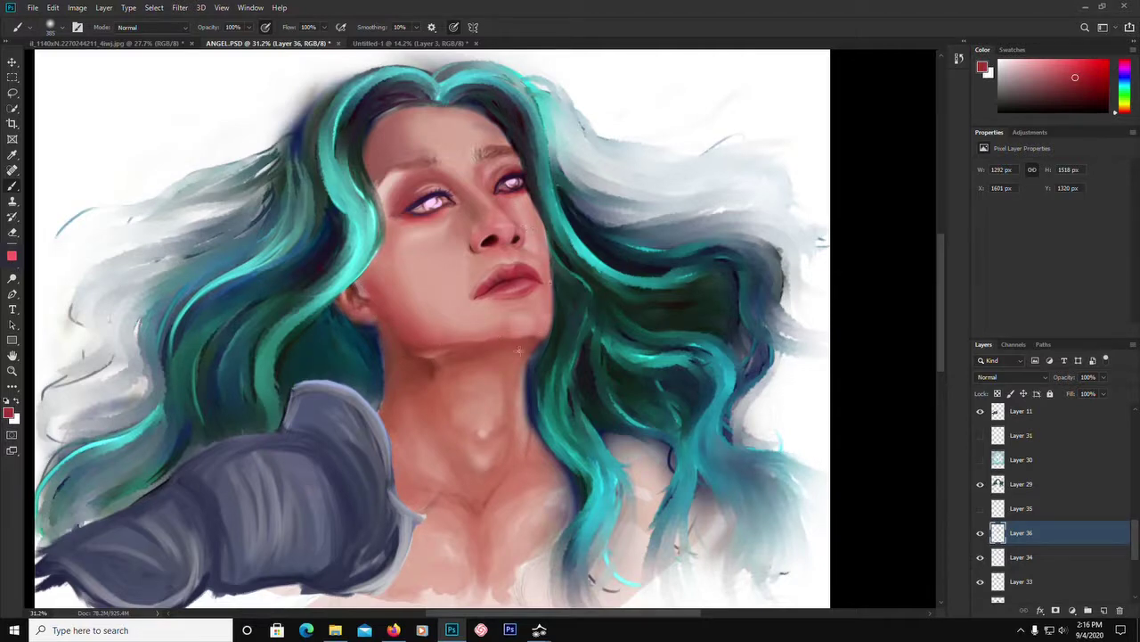
{"action": "left_click", "coordinate": [465, 256]}
Choose the Hard Round Pressure Opacity and Flow brush and set its size to 26 px.
{"action": "scroll", "coordinate": [512, 252], "scroll_direction": "down", "scroll_amount": 10}
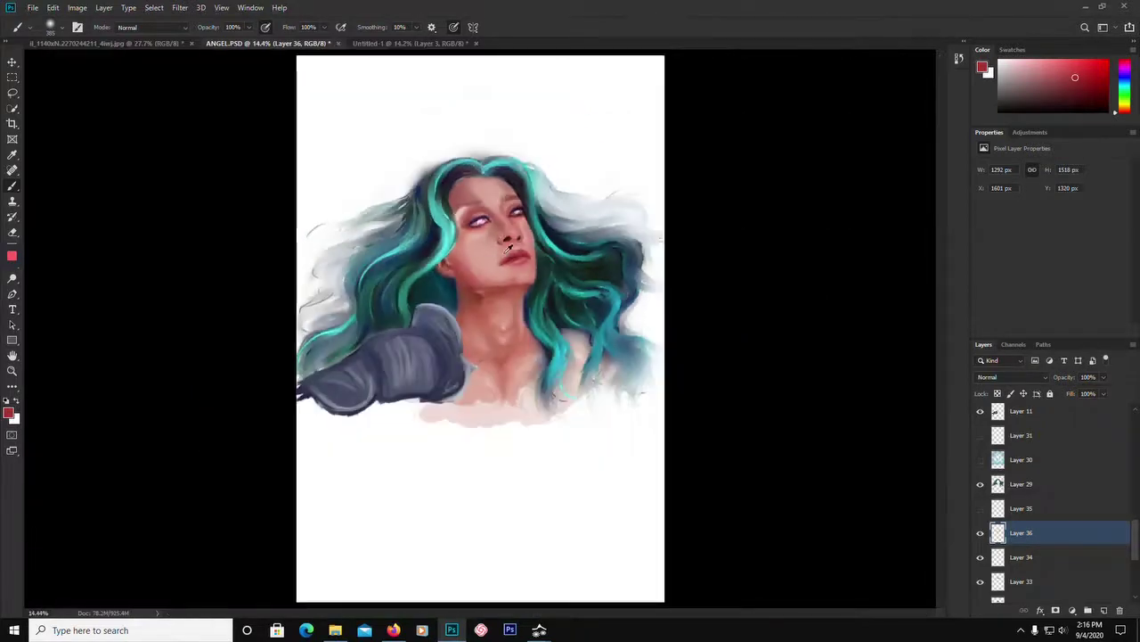
{"action": "scroll", "coordinate": [524, 256], "scroll_direction": "up", "scroll_amount": 8}
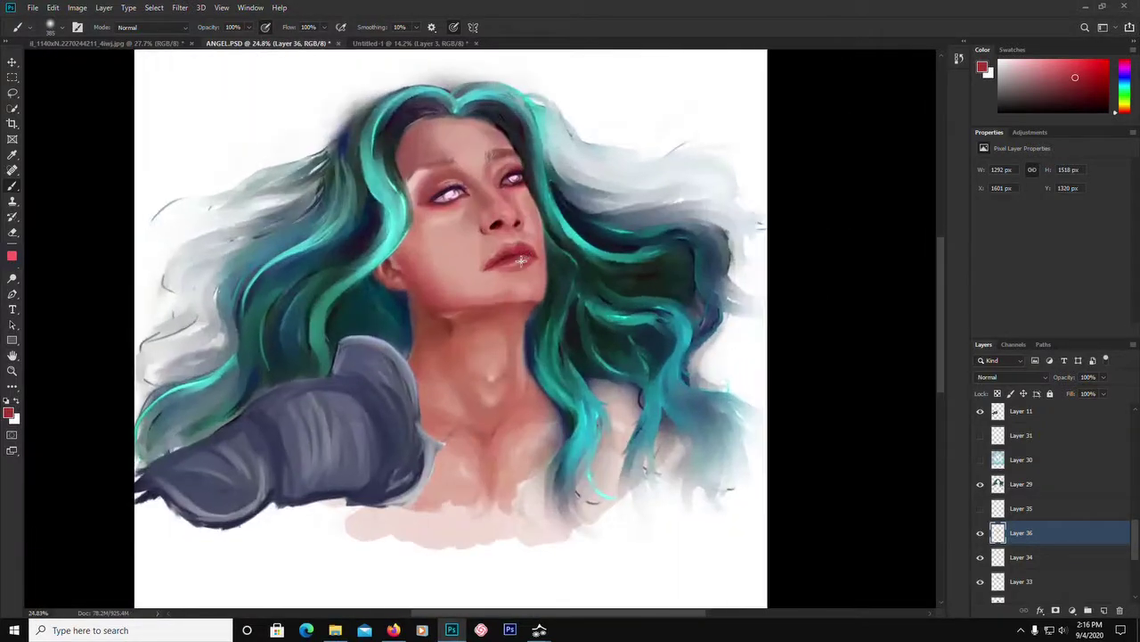
{"action": "scroll", "coordinate": [524, 258], "scroll_direction": "up", "scroll_amount": 4}
{"action": "scroll", "coordinate": [522, 261], "scroll_direction": "up", "scroll_amount": 2}
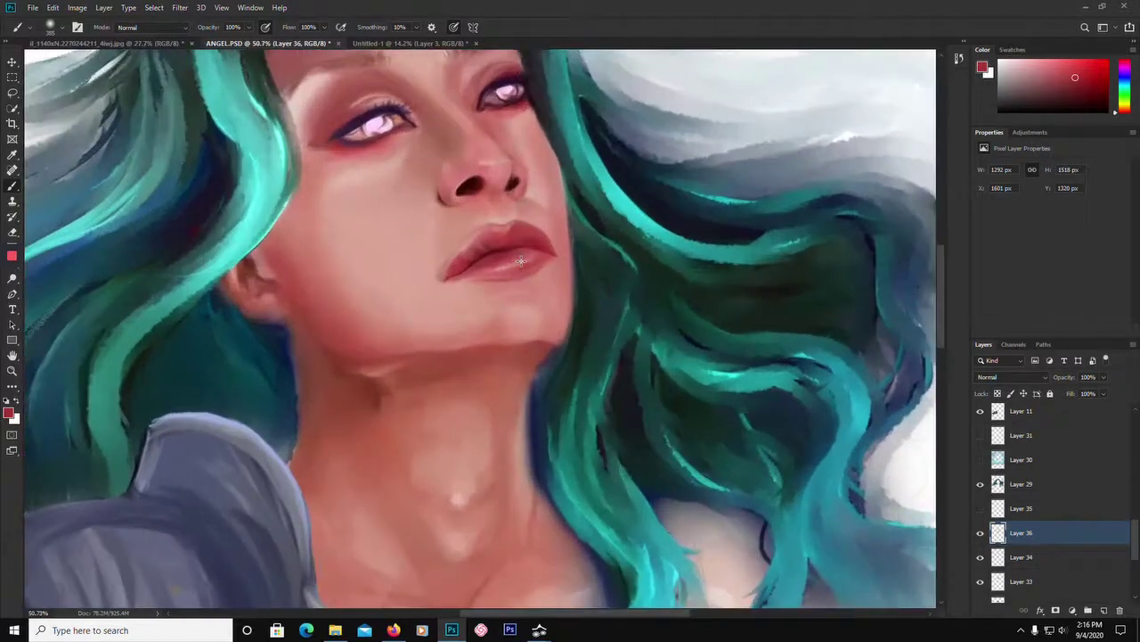
{"action": "scroll", "coordinate": [521, 260], "scroll_direction": "down", "scroll_amount": 3}
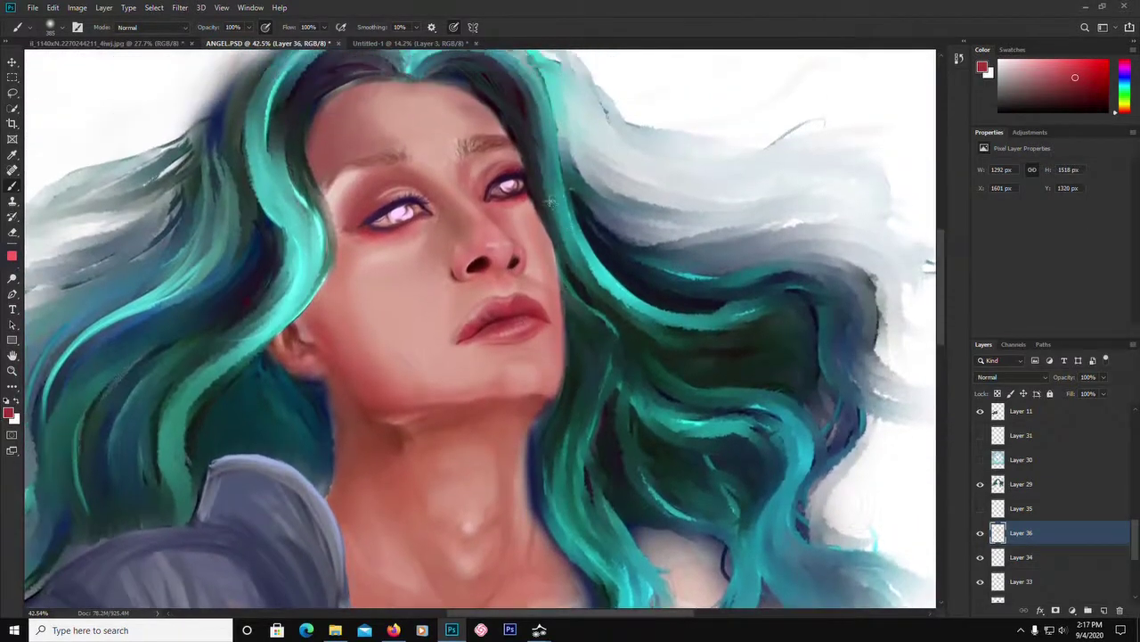
{"action": "scroll", "coordinate": [549, 200], "scroll_direction": "up", "scroll_amount": 2}
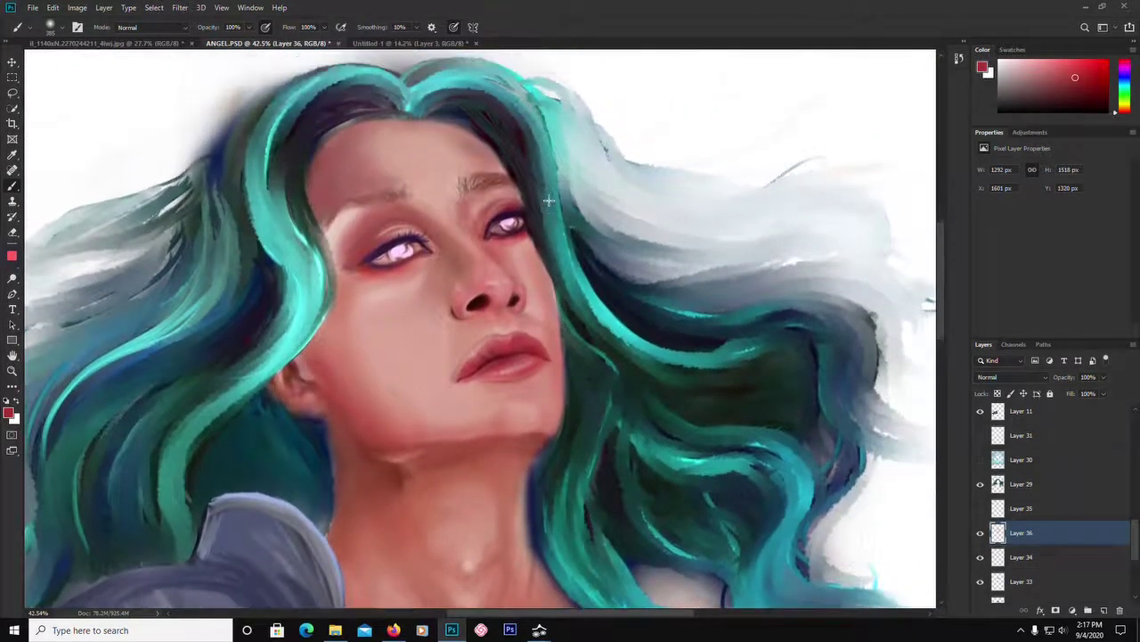
{"action": "left_click", "coordinate": [62, 29]}
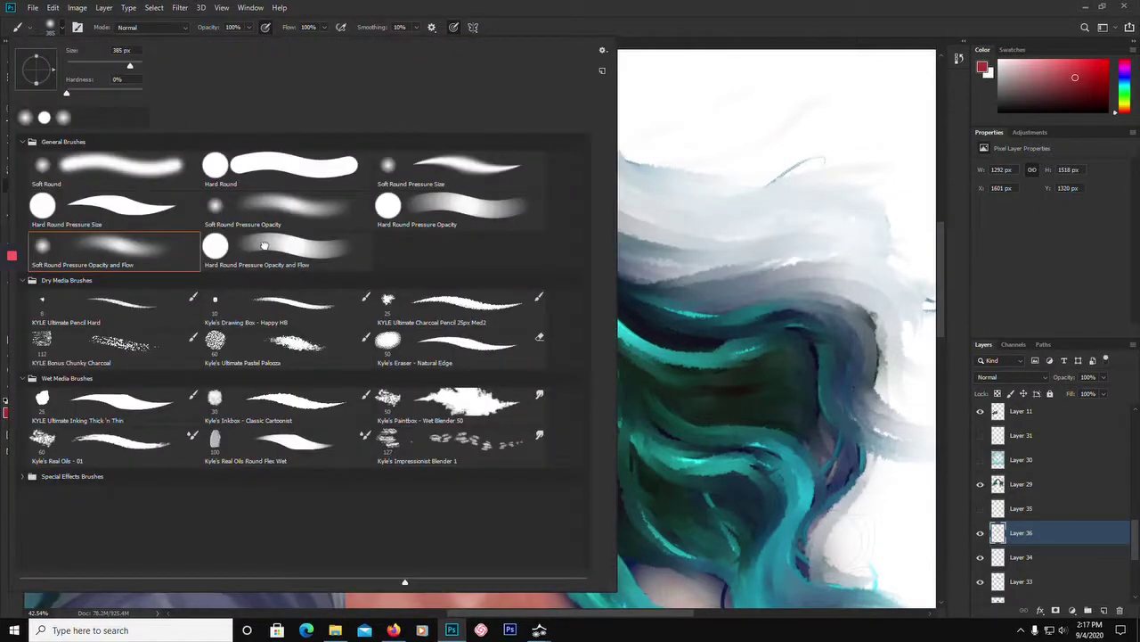
{"action": "left_click", "coordinate": [264, 245]}
{"action": "left_click", "coordinate": [471, 6]}
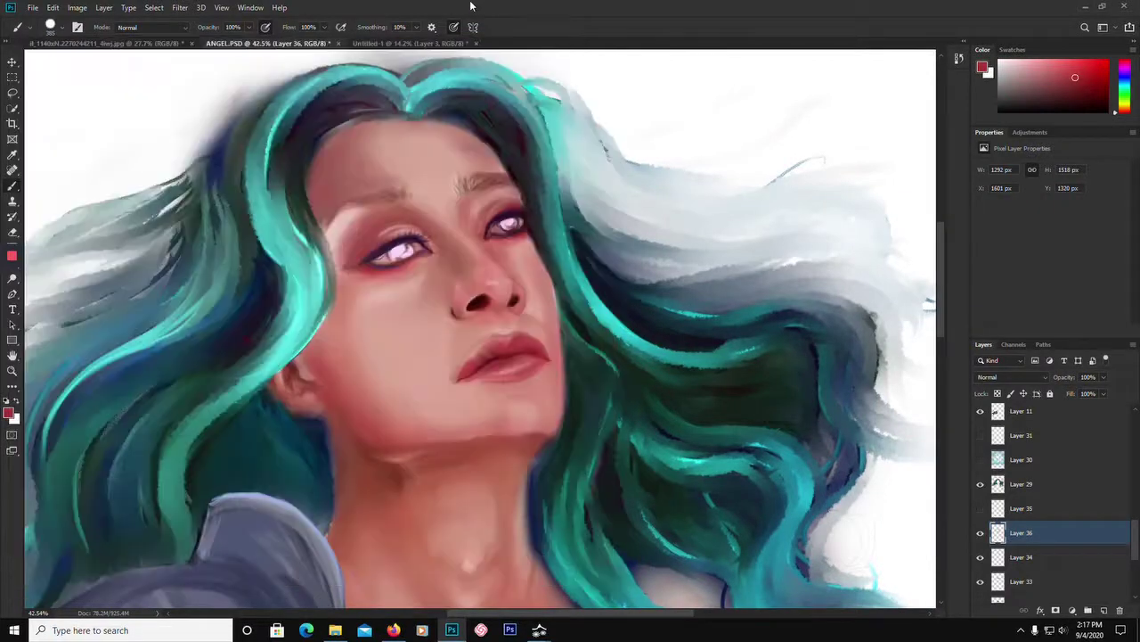
{"action": "left_click", "coordinate": [452, 156], "text": "alt"}
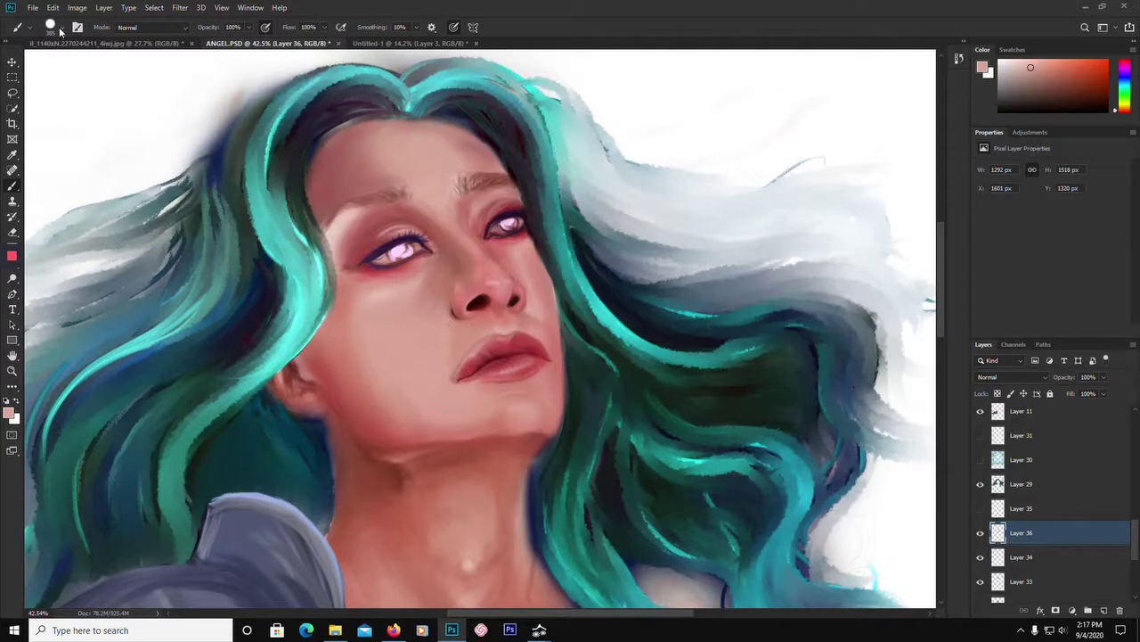
{"action": "left_click", "coordinate": [64, 30]}
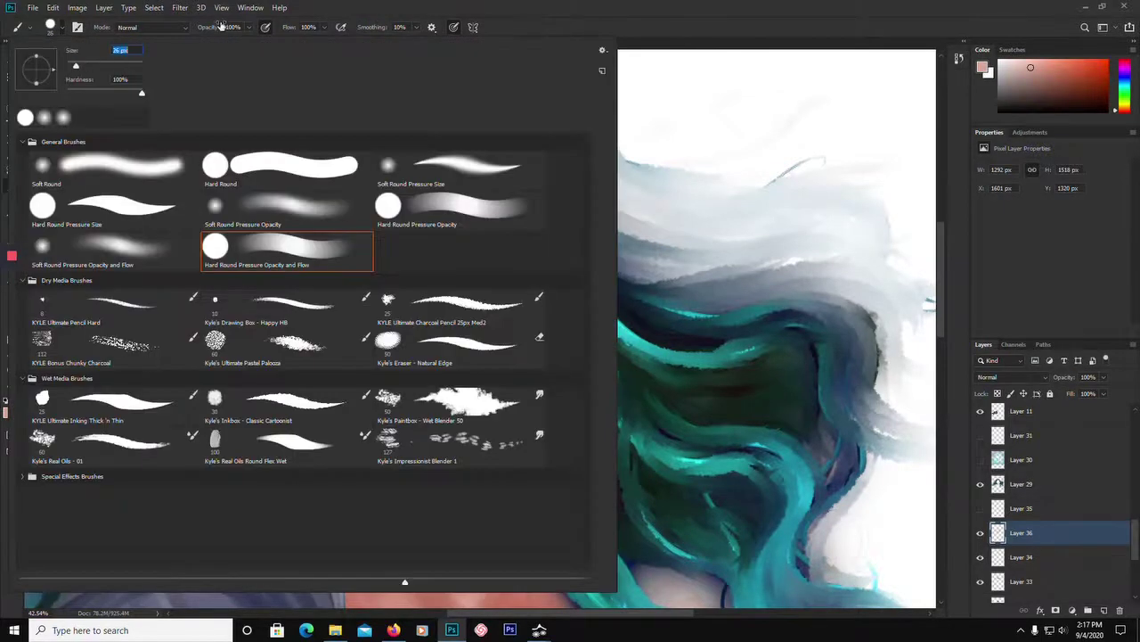
{"action": "left_click", "coordinate": [573, 12]}
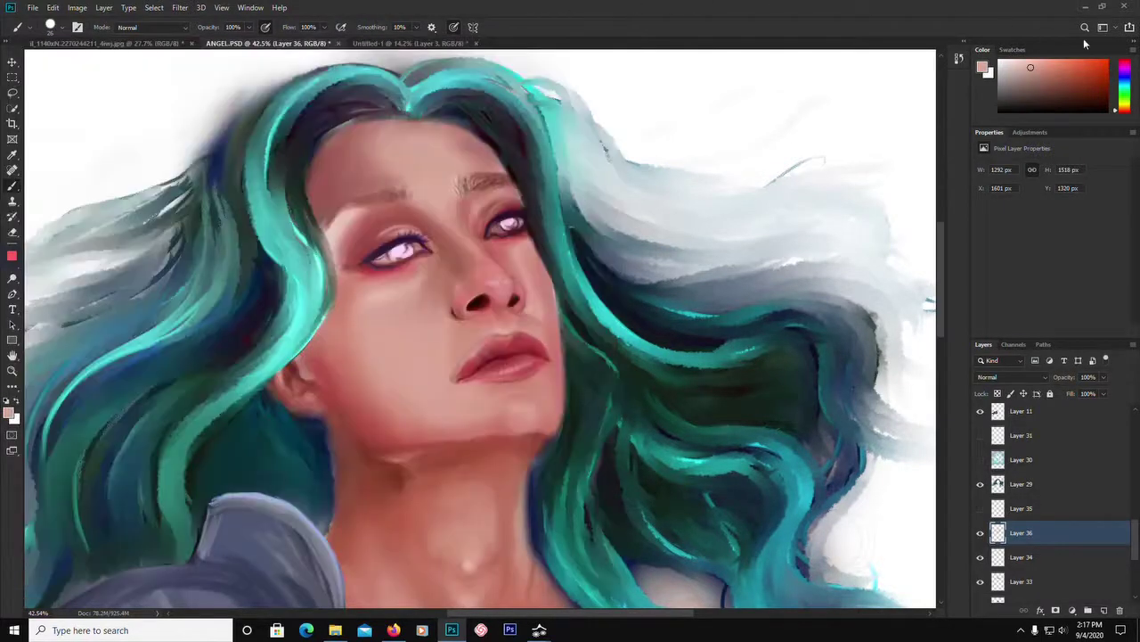
Line the eyes with very dark blue, adding a new layer above Layer 36 for the far eye's liner.
{"action": "left_click", "coordinate": [1123, 79]}
{"action": "left_click", "coordinate": [1083, 104]}
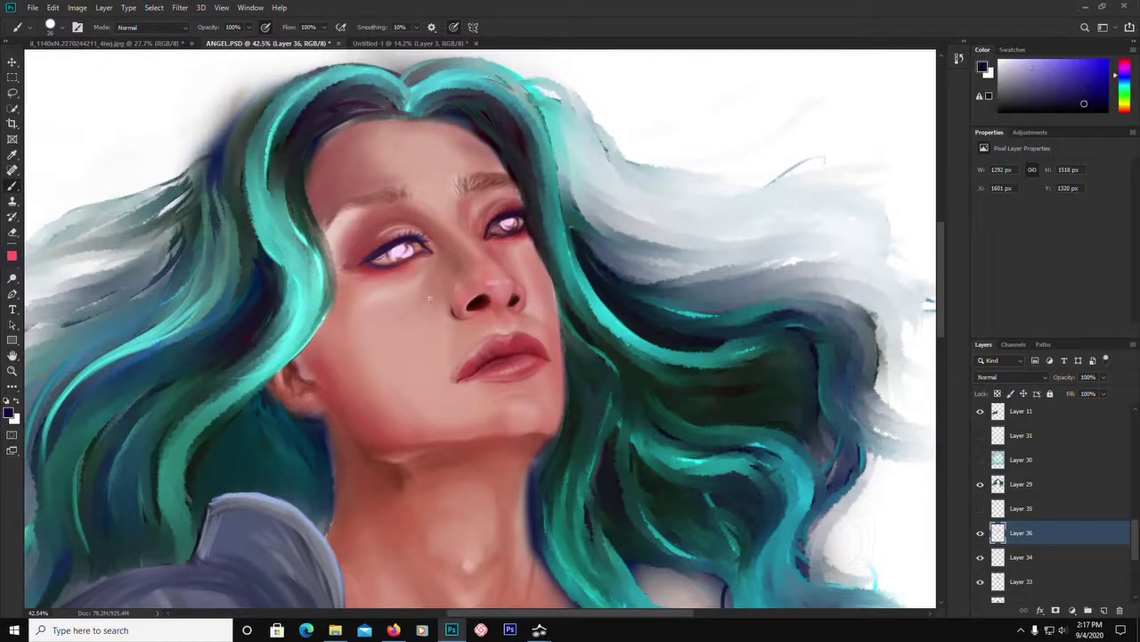
{"action": "left_click_drag", "start_coordinate": [388, 250], "coordinate": [398, 263]}
{"action": "left_click", "coordinate": [1104, 611]}
{"action": "left_click_drag", "start_coordinate": [493, 230], "coordinate": [526, 218]}
Paint muted violet-blue eyeliner and lashes along the upper and lower lids of both eyes.
{"action": "left_click", "coordinate": [1052, 87]}
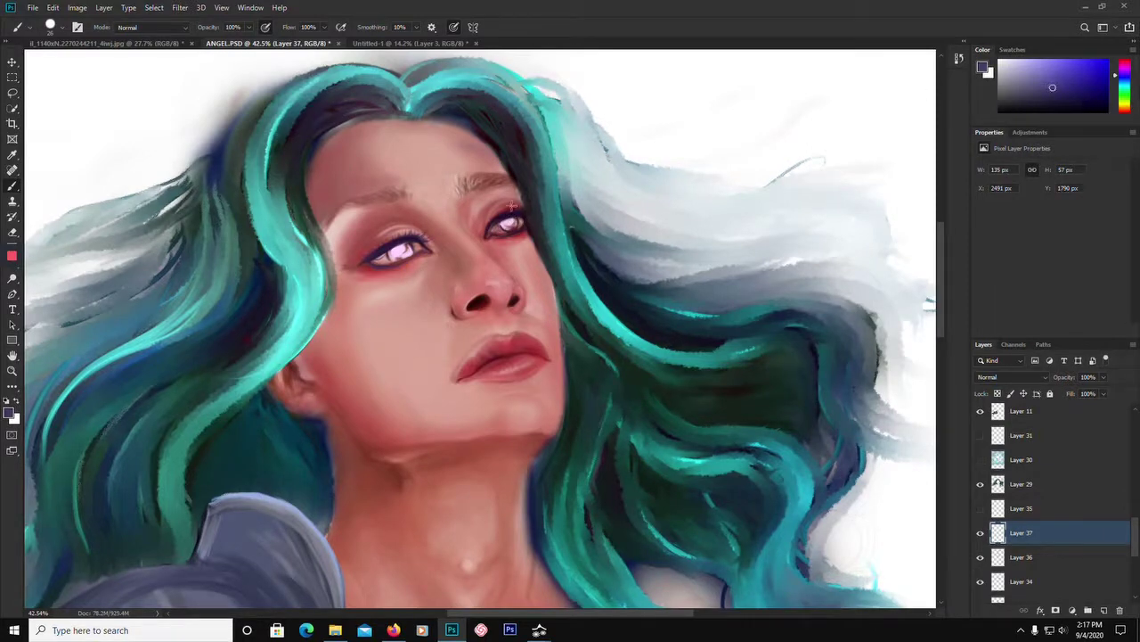
{"action": "left_click_drag", "start_coordinate": [490, 226], "coordinate": [518, 218]}
{"action": "mouse_move", "coordinate": [424, 246]}
{"action": "left_mouse_down"}
{"action": "mouse_move", "coordinate": [374, 258]}
{"action": "mouse_move", "coordinate": [400, 243]}
{"action": "mouse_move", "coordinate": [377, 253]}
{"action": "mouse_move", "coordinate": [422, 240]}
{"action": "mouse_move", "coordinate": [360, 266]}
{"action": "left_mouse_up"}
{"action": "left_click_drag", "start_coordinate": [423, 249], "coordinate": [418, 238]}
{"action": "mouse_move", "coordinate": [506, 219]}
{"action": "left_mouse_down"}
{"action": "mouse_move", "coordinate": [525, 212]}
{"action": "mouse_move", "coordinate": [510, 212]}
{"action": "left_mouse_up"}
{"action": "left_click_drag", "start_coordinate": [403, 255], "coordinate": [375, 265]}
Fill in the far eyebrow with hair-like strokes in dark purple.
{"action": "scroll", "coordinate": [489, 169], "scroll_direction": "up", "scroll_amount": 5}
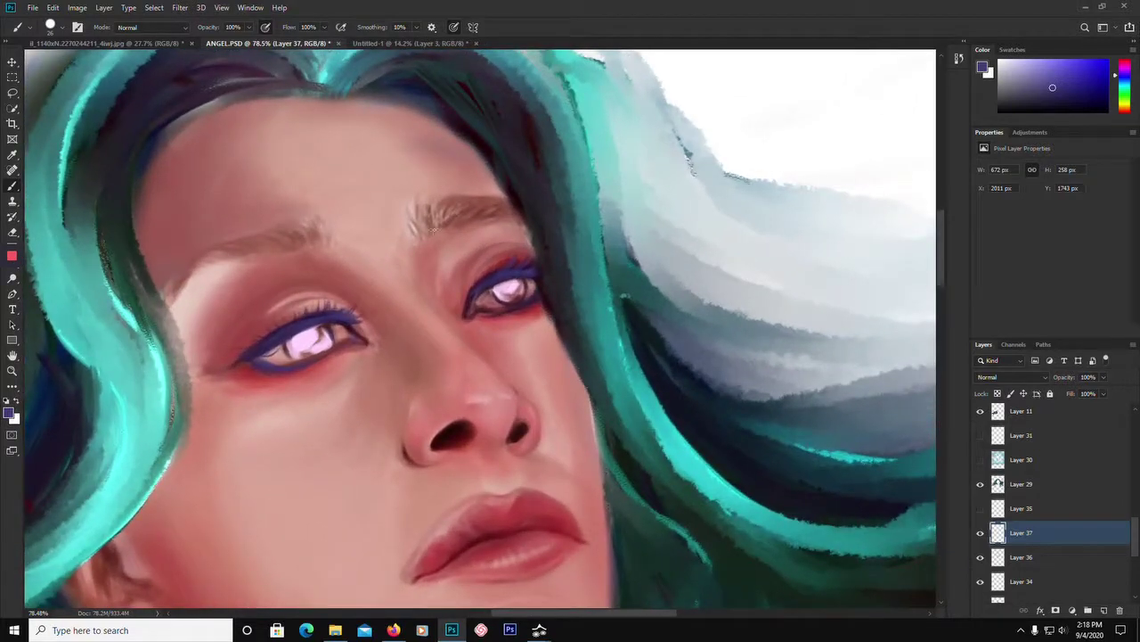
{"action": "mouse_move", "coordinate": [429, 223]}
{"action": "left_mouse_down"}
{"action": "mouse_move", "coordinate": [442, 205]}
{"action": "mouse_move", "coordinate": [472, 200]}
{"action": "mouse_move", "coordinate": [469, 213]}
{"action": "left_mouse_up"}
{"action": "left_click", "coordinate": [1077, 97]}
{"action": "left_click", "coordinate": [1120, 70]}
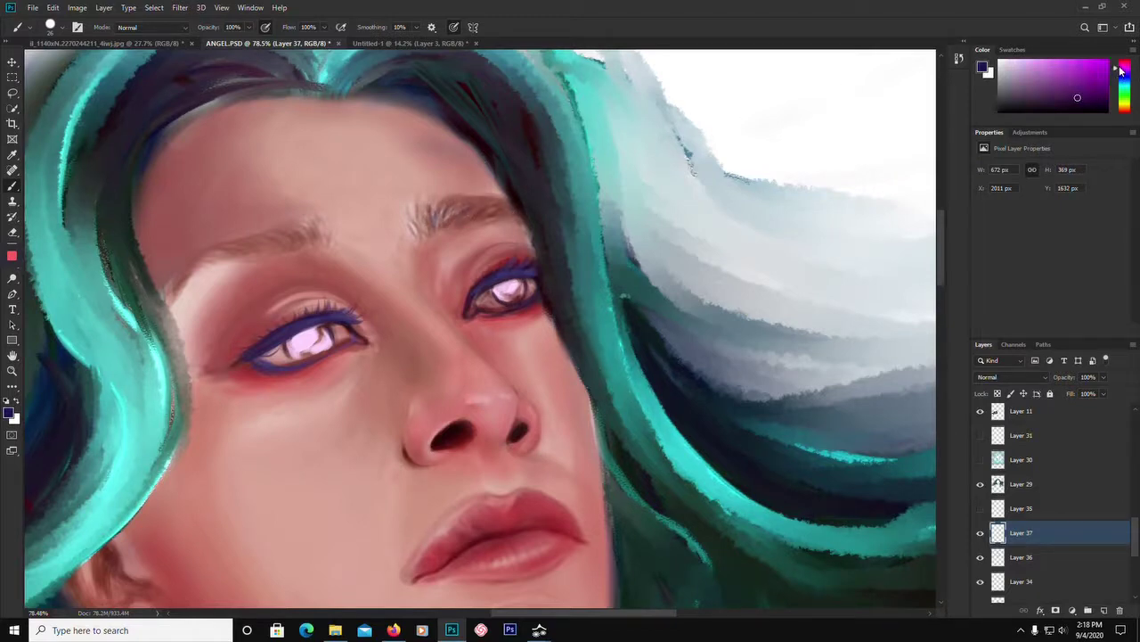
{"action": "mouse_move", "coordinate": [430, 230]}
{"action": "left_mouse_down"}
{"action": "mouse_move", "coordinate": [436, 194]}
{"action": "mouse_move", "coordinate": [432, 229]}
{"action": "mouse_move", "coordinate": [453, 193]}
{"action": "mouse_move", "coordinate": [459, 211]}
{"action": "mouse_move", "coordinate": [471, 194]}
{"action": "mouse_move", "coordinate": [518, 202]}
{"action": "mouse_move", "coordinate": [465, 216]}
{"action": "mouse_move", "coordinate": [483, 195]}
{"action": "mouse_move", "coordinate": [485, 212]}
{"action": "mouse_move", "coordinate": [452, 221]}
{"action": "mouse_move", "coordinate": [469, 200]}
{"action": "left_mouse_up"}
{"action": "mouse_move", "coordinate": [460, 224]}
{"action": "left_mouse_down"}
{"action": "mouse_move", "coordinate": [483, 205]}
{"action": "mouse_move", "coordinate": [474, 197]}
{"action": "left_mouse_up"}
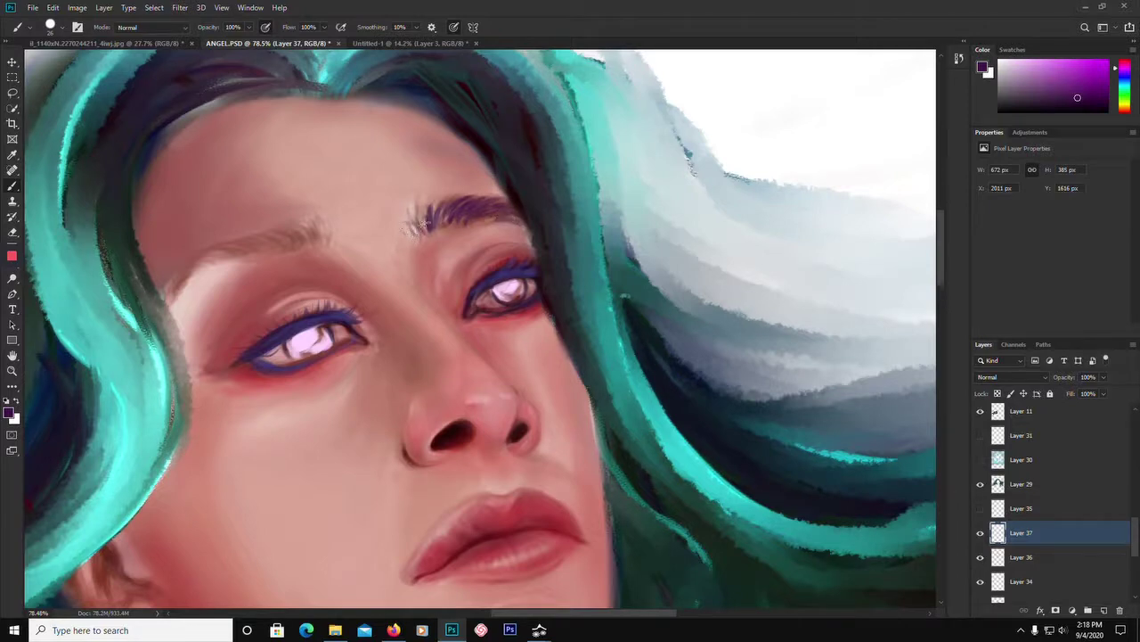
{"action": "mouse_move", "coordinate": [423, 225]}
{"action": "left_mouse_down"}
{"action": "mouse_move", "coordinate": [416, 202]}
{"action": "mouse_move", "coordinate": [474, 197]}
{"action": "left_mouse_up"}
{"action": "mouse_move", "coordinate": [441, 233]}
{"action": "left_mouse_down"}
{"action": "mouse_move", "coordinate": [445, 219]}
{"action": "mouse_move", "coordinate": [431, 219]}
{"action": "mouse_move", "coordinate": [495, 216]}
{"action": "left_mouse_up"}
Draw dark purple hair strokes along the near eyebrow from its inner end out to the tail.
{"action": "mouse_move", "coordinate": [291, 223]}
{"action": "left_mouse_down"}
{"action": "mouse_move", "coordinate": [265, 253]}
{"action": "mouse_move", "coordinate": [280, 231]}
{"action": "mouse_move", "coordinate": [282, 254]}
{"action": "mouse_move", "coordinate": [258, 255]}
{"action": "mouse_move", "coordinate": [288, 246]}
{"action": "mouse_move", "coordinate": [276, 253]}
{"action": "mouse_move", "coordinate": [269, 233]}
{"action": "mouse_move", "coordinate": [314, 242]}
{"action": "left_mouse_up"}
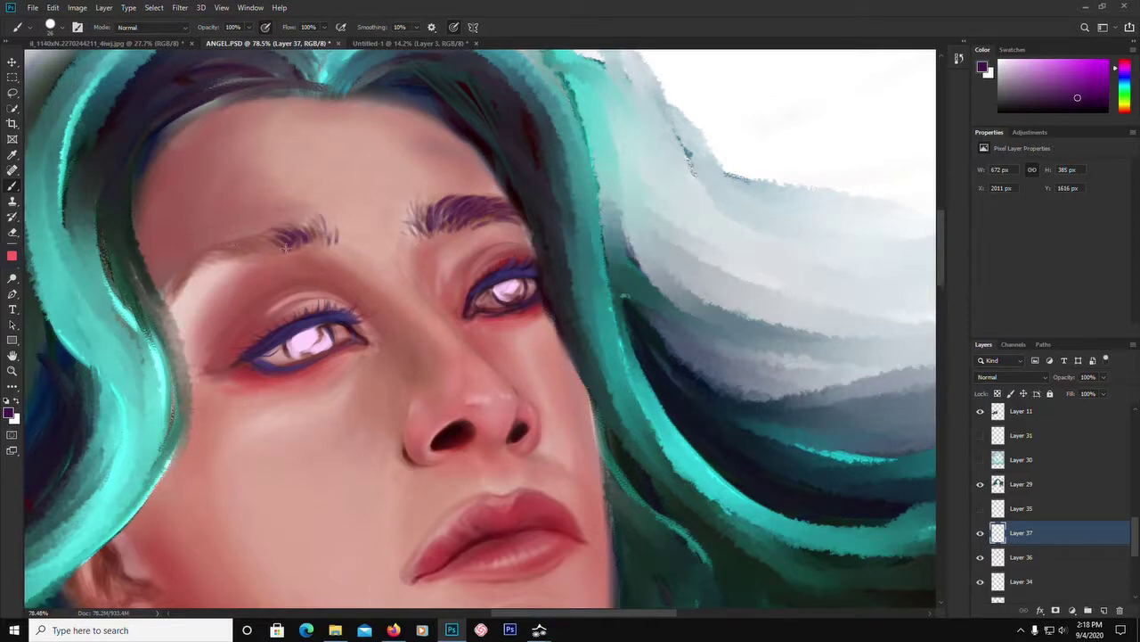
{"action": "mouse_move", "coordinate": [273, 252]}
{"action": "left_mouse_down"}
{"action": "mouse_move", "coordinate": [242, 243]}
{"action": "mouse_move", "coordinate": [252, 240]}
{"action": "left_mouse_up"}
{"action": "left_click_drag", "start_coordinate": [248, 252], "coordinate": [216, 246]}
{"action": "left_click_drag", "start_coordinate": [236, 252], "coordinate": [184, 271]}
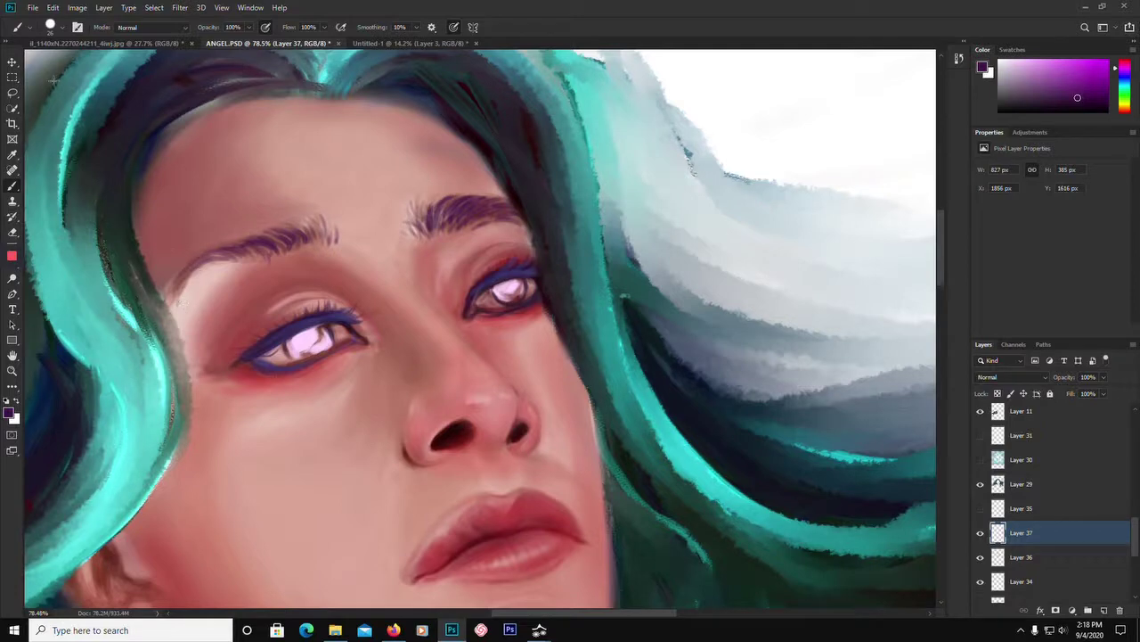
Blend the near eyebrow's hairs with Kyle's Real Oils Round Flex Wet brush at 51 px.
{"action": "left_click", "coordinate": [60, 27]}
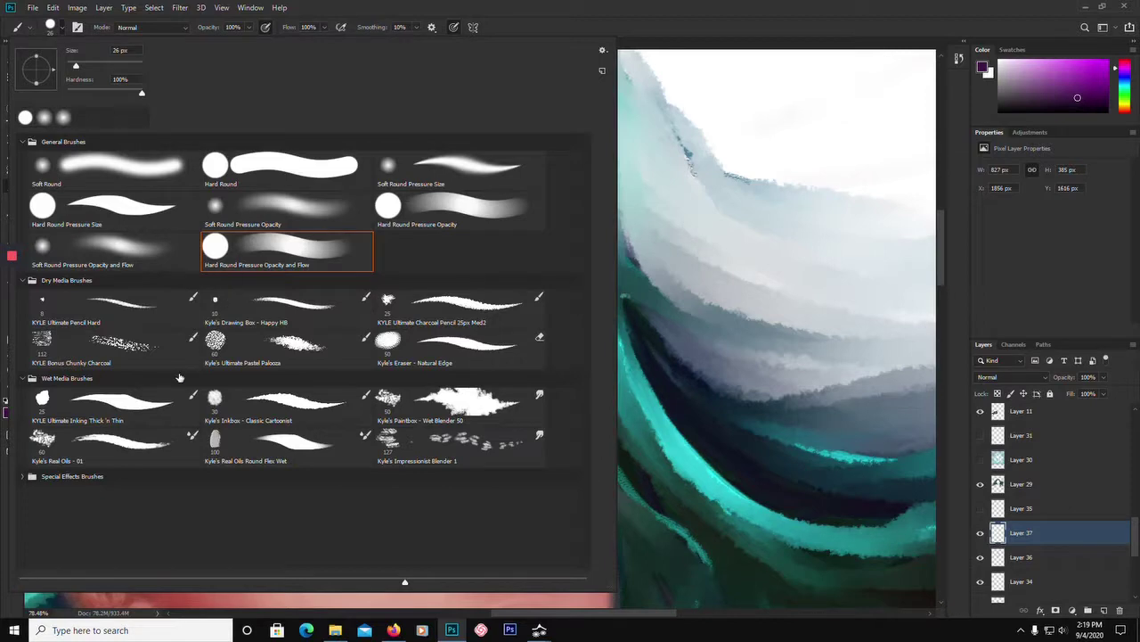
{"action": "left_click", "coordinate": [254, 445]}
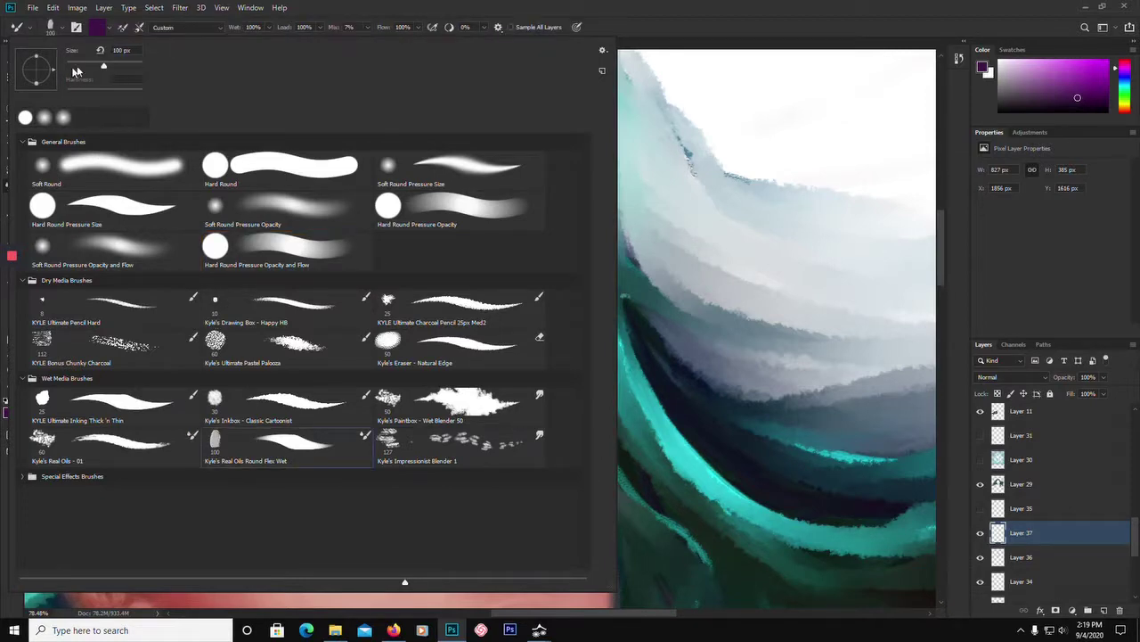
{"action": "left_click", "coordinate": [364, 6]}
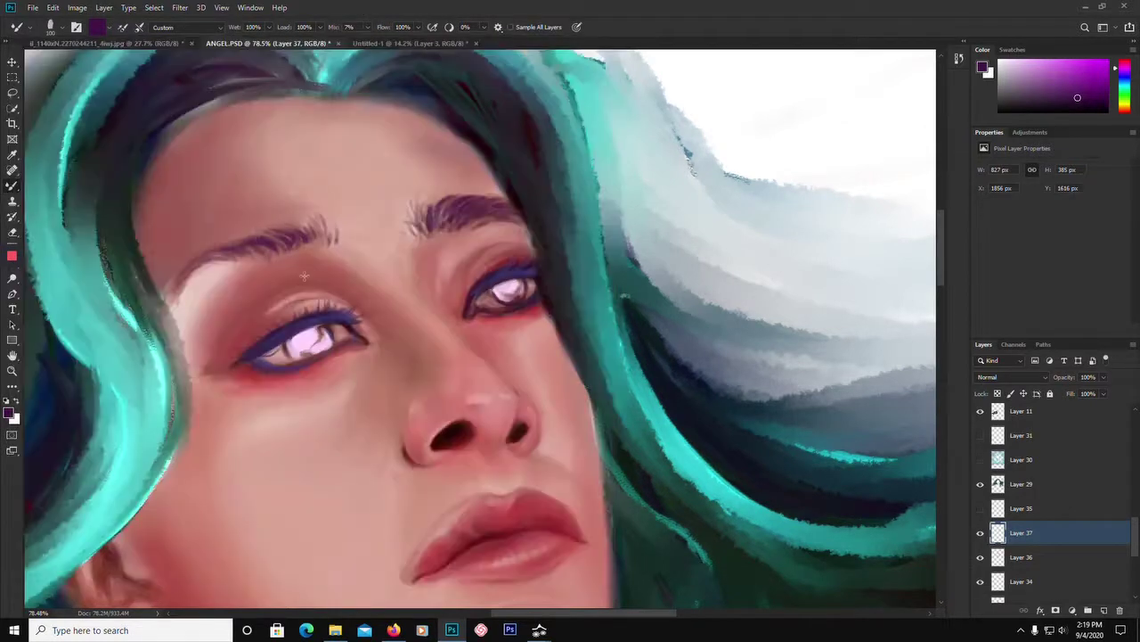
{"action": "left_click_drag", "start_coordinate": [187, 264], "coordinate": [229, 253]}
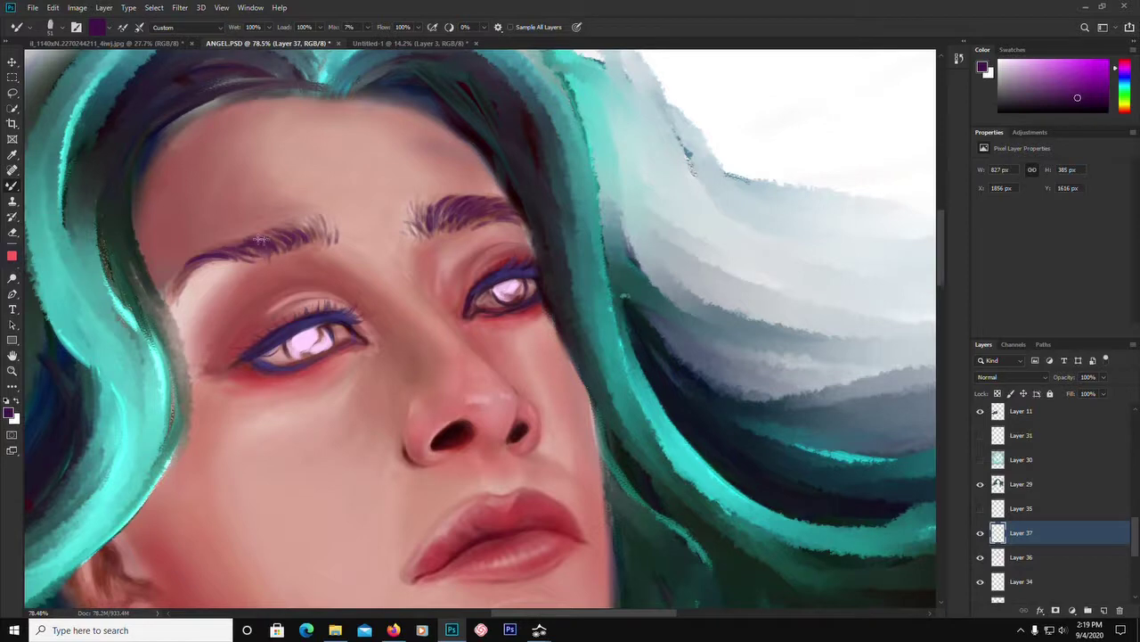
{"action": "mouse_move", "coordinate": [261, 239]}
{"action": "left_mouse_down"}
{"action": "mouse_move", "coordinate": [294, 265]}
{"action": "mouse_move", "coordinate": [274, 235]}
{"action": "mouse_move", "coordinate": [313, 238]}
{"action": "left_mouse_up"}
Work sampled dusky reds and pinks into the inner end and upper edge of the far eyebrow.
{"action": "left_click", "coordinate": [312, 237], "text": "alt"}
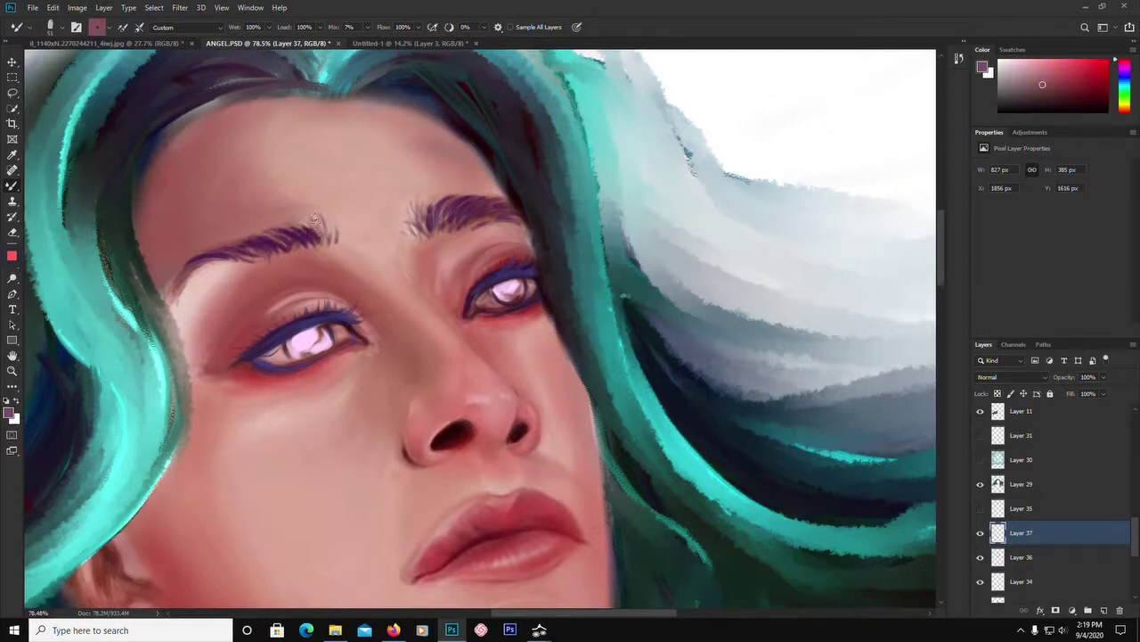
{"action": "mouse_move", "coordinate": [1043, 84]}
{"action": "left_mouse_down"}
{"action": "mouse_move", "coordinate": [1061, 90]}
{"action": "mouse_move", "coordinate": [1053, 85]}
{"action": "left_mouse_up"}
{"action": "mouse_move", "coordinate": [424, 225]}
{"action": "left_mouse_down"}
{"action": "mouse_move", "coordinate": [433, 190]}
{"action": "mouse_move", "coordinate": [411, 214]}
{"action": "mouse_move", "coordinate": [425, 236]}
{"action": "mouse_move", "coordinate": [444, 207]}
{"action": "mouse_move", "coordinate": [442, 230]}
{"action": "mouse_move", "coordinate": [469, 199]}
{"action": "left_mouse_up"}
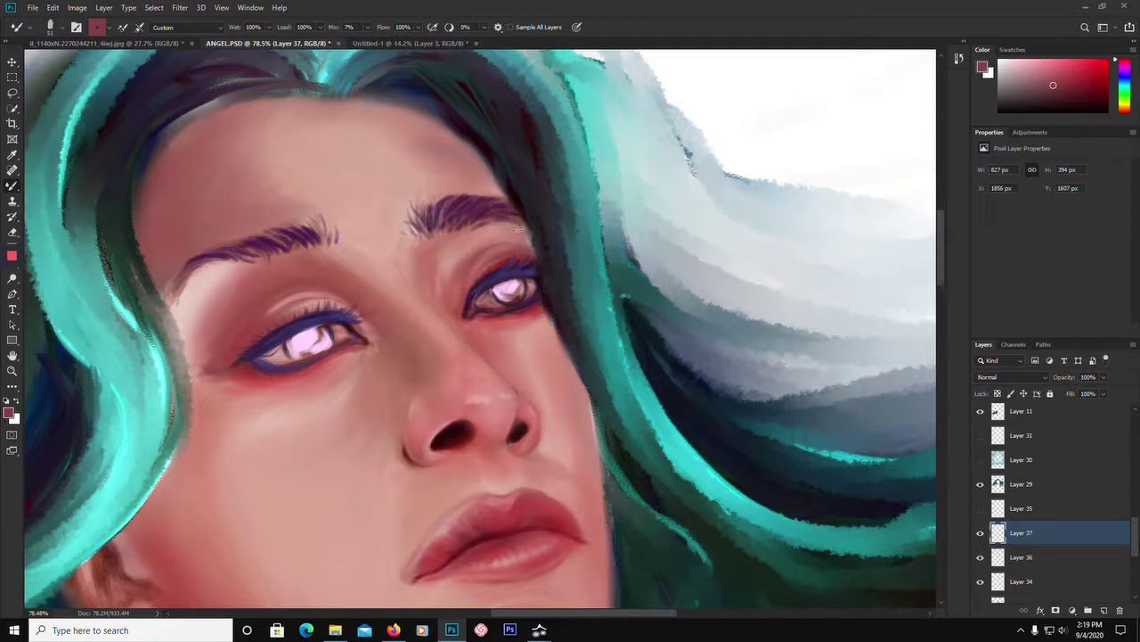
{"action": "left_click", "coordinate": [435, 259], "text": "alt"}
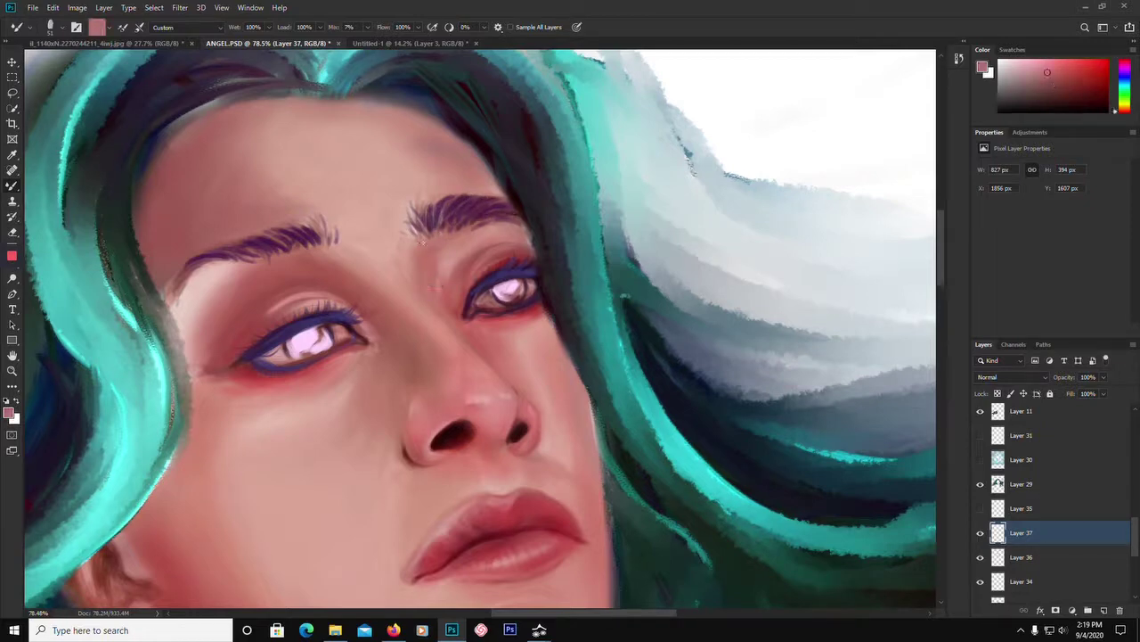
{"action": "mouse_move", "coordinate": [423, 242]}
{"action": "left_mouse_down"}
{"action": "mouse_move", "coordinate": [402, 220]}
{"action": "mouse_move", "coordinate": [433, 222]}
{"action": "mouse_move", "coordinate": [434, 233]}
{"action": "mouse_move", "coordinate": [451, 210]}
{"action": "left_mouse_up"}
Refine the inner ends of both eyebrows with a warmer soft red and blend along the near brow.
{"action": "left_click", "coordinate": [1057, 69]}
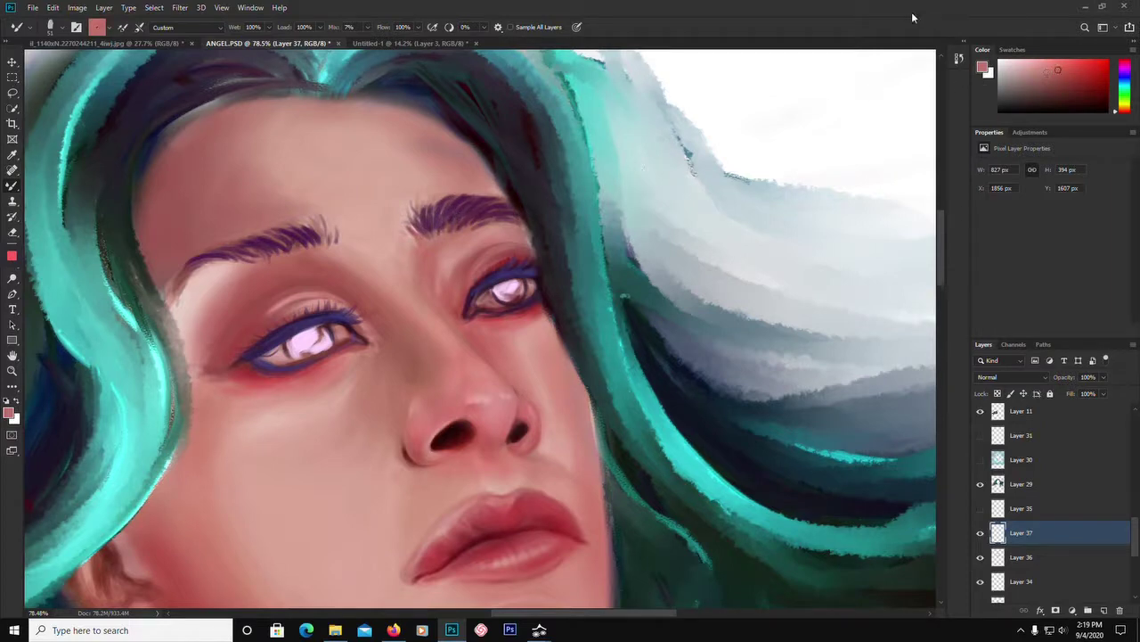
{"action": "left_click", "coordinate": [435, 197]}
{"action": "left_click_drag", "start_coordinate": [430, 207], "coordinate": [431, 214]}
{"action": "mouse_move", "coordinate": [291, 246]}
{"action": "left_mouse_down"}
{"action": "mouse_move", "coordinate": [317, 253]}
{"action": "mouse_move", "coordinate": [306, 221]}
{"action": "mouse_move", "coordinate": [323, 256]}
{"action": "mouse_move", "coordinate": [313, 216]}
{"action": "mouse_move", "coordinate": [333, 218]}
{"action": "left_mouse_up"}
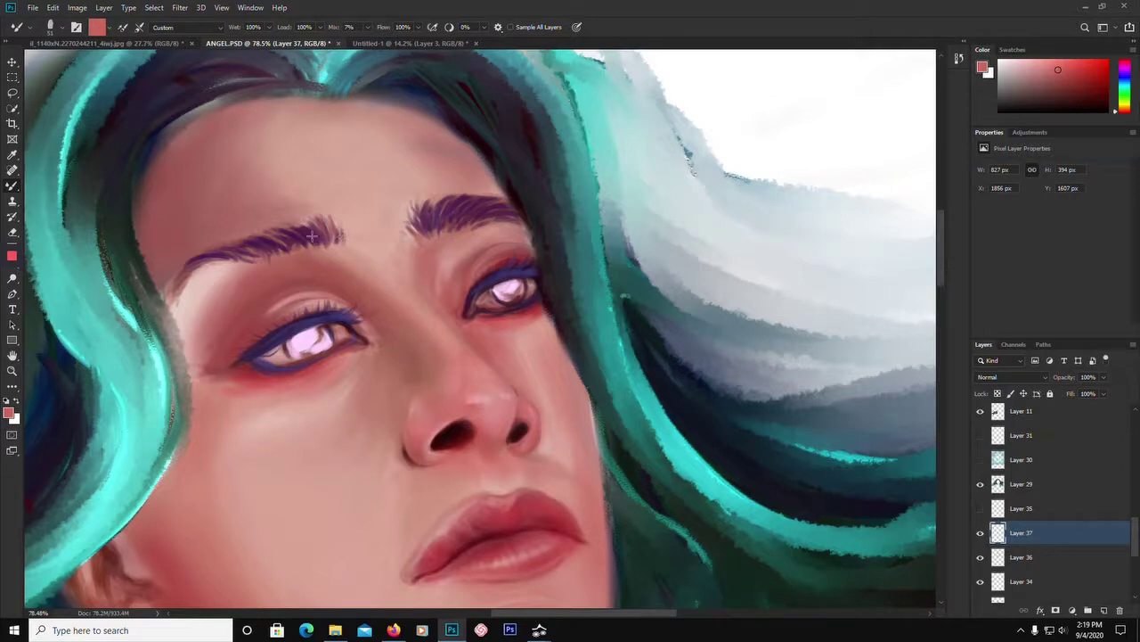
{"action": "mouse_move", "coordinate": [306, 243]}
{"action": "left_mouse_down"}
{"action": "mouse_move", "coordinate": [265, 237]}
{"action": "mouse_move", "coordinate": [312, 233]}
{"action": "mouse_move", "coordinate": [295, 234]}
{"action": "mouse_move", "coordinate": [292, 260]}
{"action": "mouse_move", "coordinate": [235, 249]}
{"action": "left_mouse_up"}
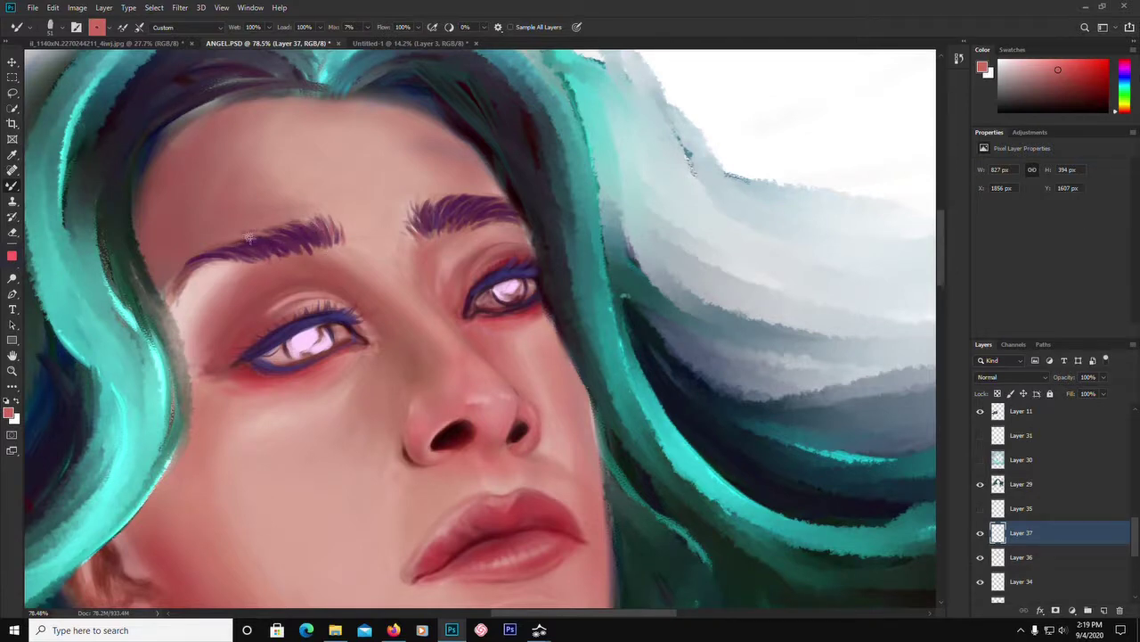
Add soft red strokes at the near eyebrow's tail, try a dusky forehead red there, and undo the last two strokes.
{"action": "mouse_move", "coordinate": [236, 277]}
{"action": "left_mouse_down"}
{"action": "mouse_move", "coordinate": [186, 262]}
{"action": "mouse_move", "coordinate": [218, 286]}
{"action": "mouse_move", "coordinate": [187, 276]}
{"action": "mouse_move", "coordinate": [212, 293]}
{"action": "mouse_move", "coordinate": [186, 283]}
{"action": "mouse_move", "coordinate": [219, 273]}
{"action": "mouse_move", "coordinate": [181, 297]}
{"action": "mouse_move", "coordinate": [202, 298]}
{"action": "mouse_move", "coordinate": [176, 295]}
{"action": "mouse_move", "coordinate": [195, 269]}
{"action": "left_mouse_up"}
{"action": "mouse_move", "coordinate": [183, 291]}
{"action": "left_mouse_down"}
{"action": "mouse_move", "coordinate": [176, 301]}
{"action": "mouse_move", "coordinate": [185, 296]}
{"action": "left_mouse_up"}
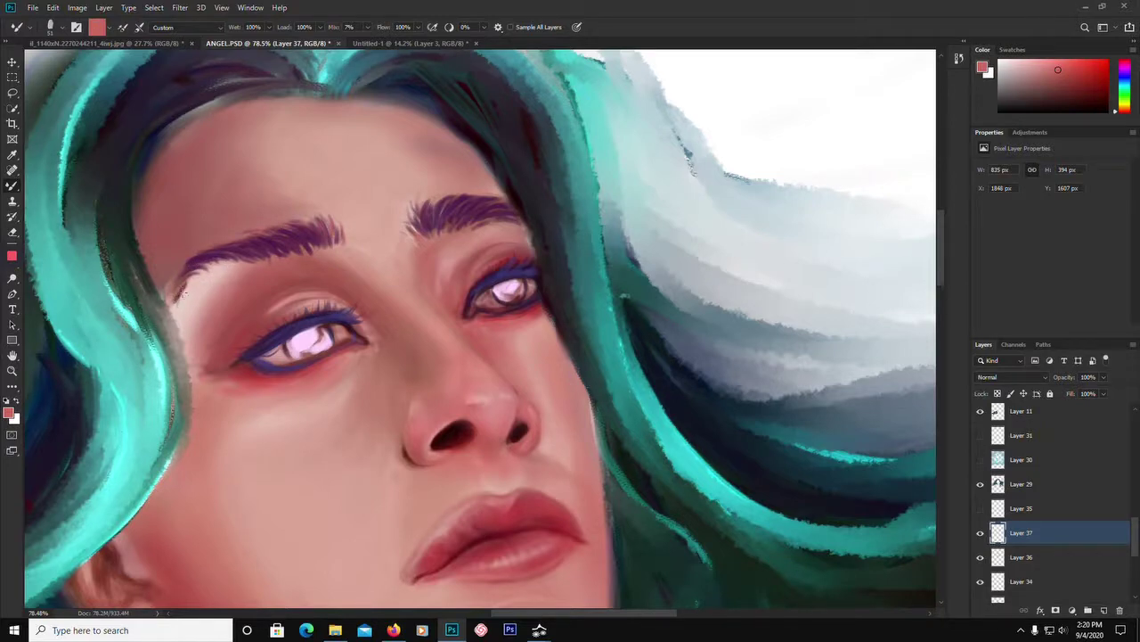
{"action": "left_click", "coordinate": [229, 205], "text": "alt"}
{"action": "mouse_move", "coordinate": [197, 267]}
{"action": "left_mouse_down"}
{"action": "mouse_move", "coordinate": [236, 267]}
{"action": "mouse_move", "coordinate": [206, 268]}
{"action": "mouse_move", "coordinate": [219, 260]}
{"action": "left_mouse_up"}
{"action": "key", "text": "ctrl+z"}
{"action": "key", "text": "ctrl+z"}
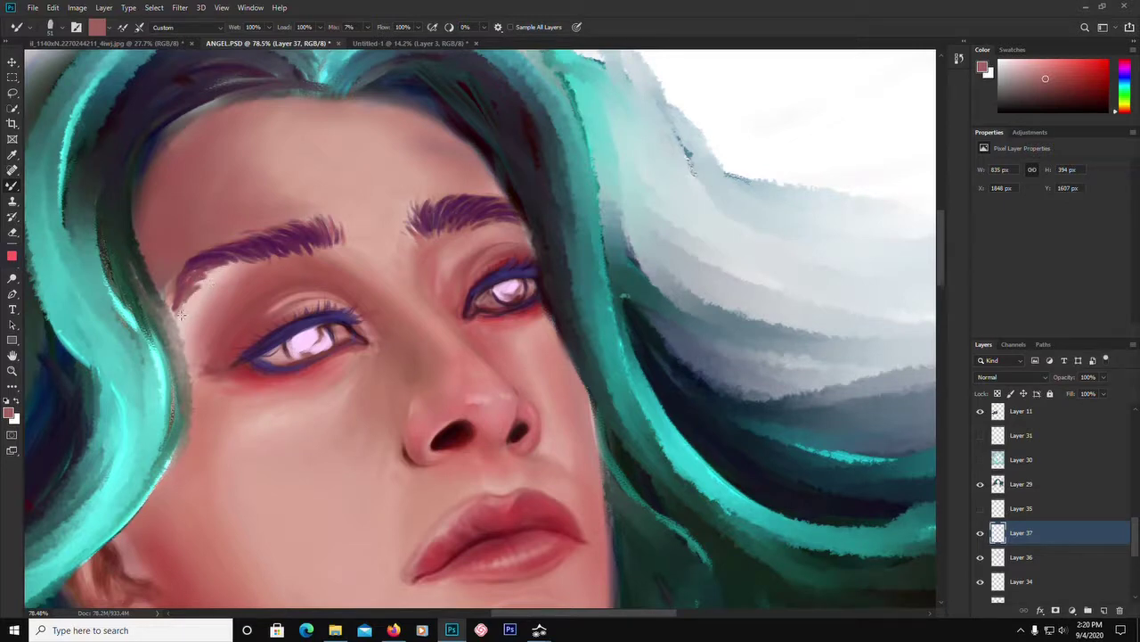
Reduce the brush to 23 px and cut sampled light pink skin tones between the hairs under the near eyebrow's tail.
{"action": "left_click", "coordinate": [198, 299], "text": "alt"}
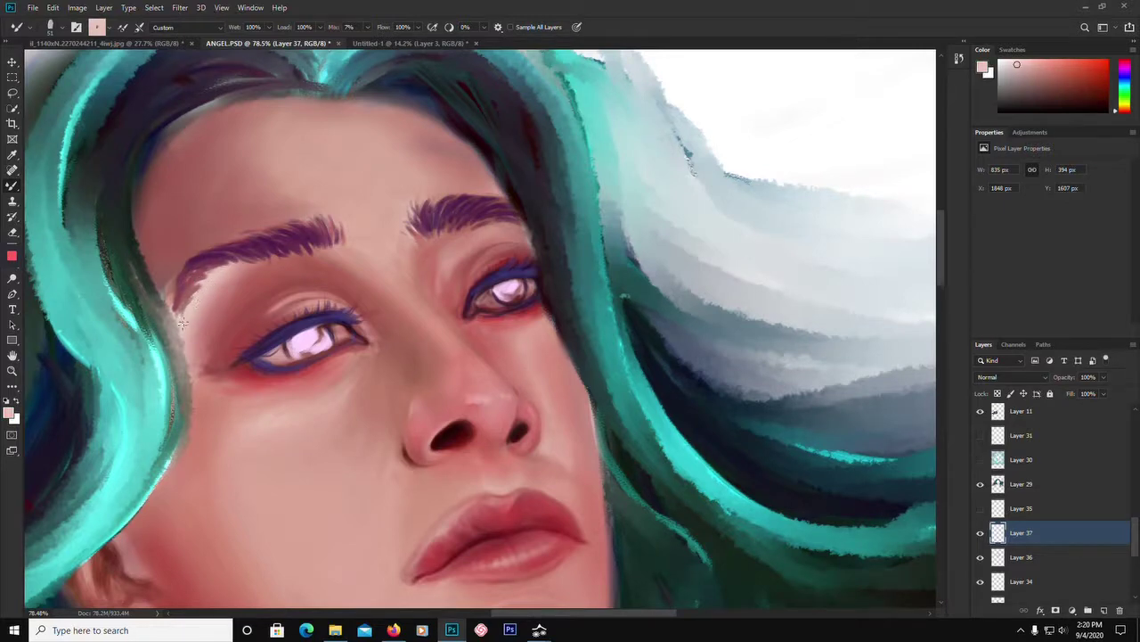
{"action": "left_click", "coordinate": [62, 29]}
{"action": "left_click_drag", "start_coordinate": [84, 67], "coordinate": [77, 67]}
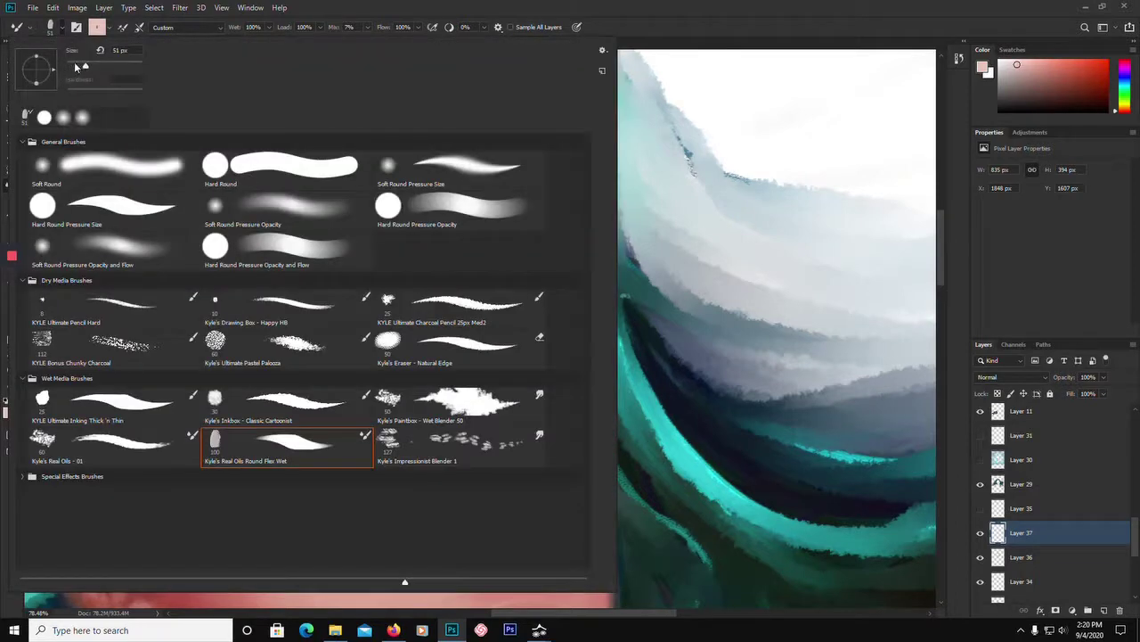
{"action": "left_click", "coordinate": [374, 6]}
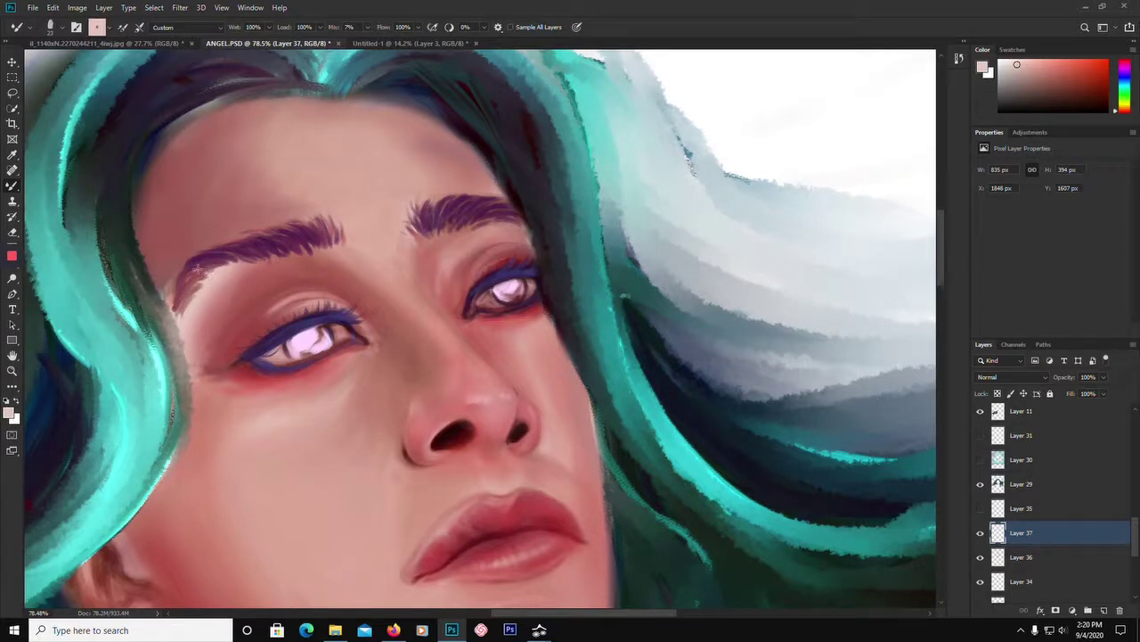
{"action": "left_click", "coordinate": [213, 284], "text": "alt"}
{"action": "left_click_drag", "start_coordinate": [211, 276], "coordinate": [194, 276]}
{"action": "left_click_drag", "start_coordinate": [223, 265], "coordinate": [191, 271]}
Separate the hairs along the near eyebrow's lower edge toward its inner end with sampled eyelid reds and pinks.
{"action": "left_click", "coordinate": [254, 294], "text": "alt"}
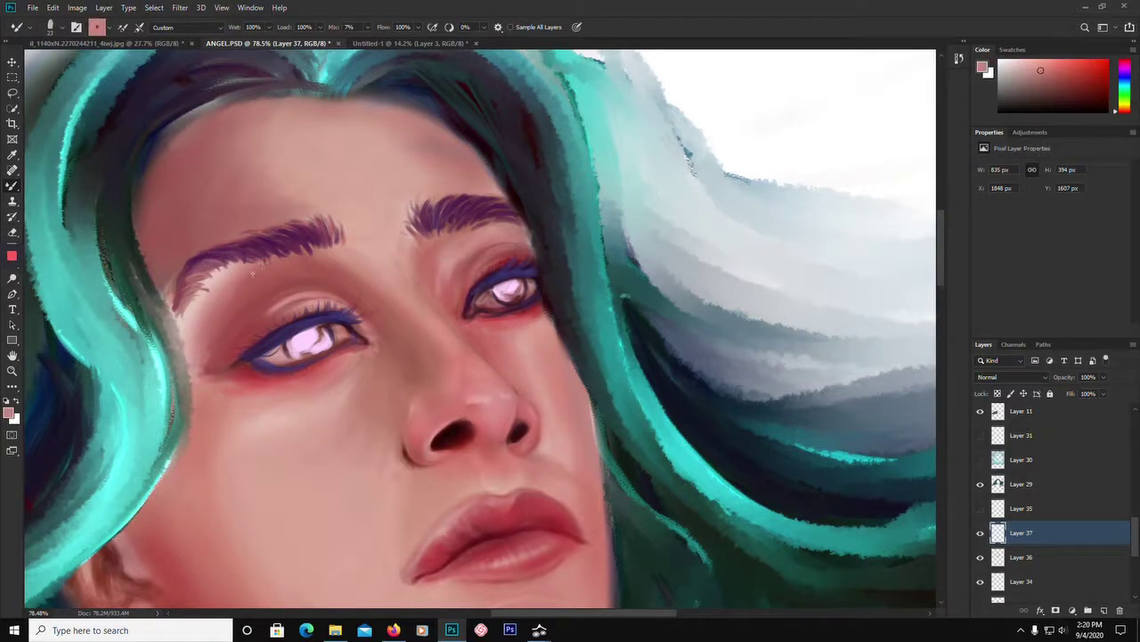
{"action": "left_click", "coordinate": [255, 298], "text": "alt"}
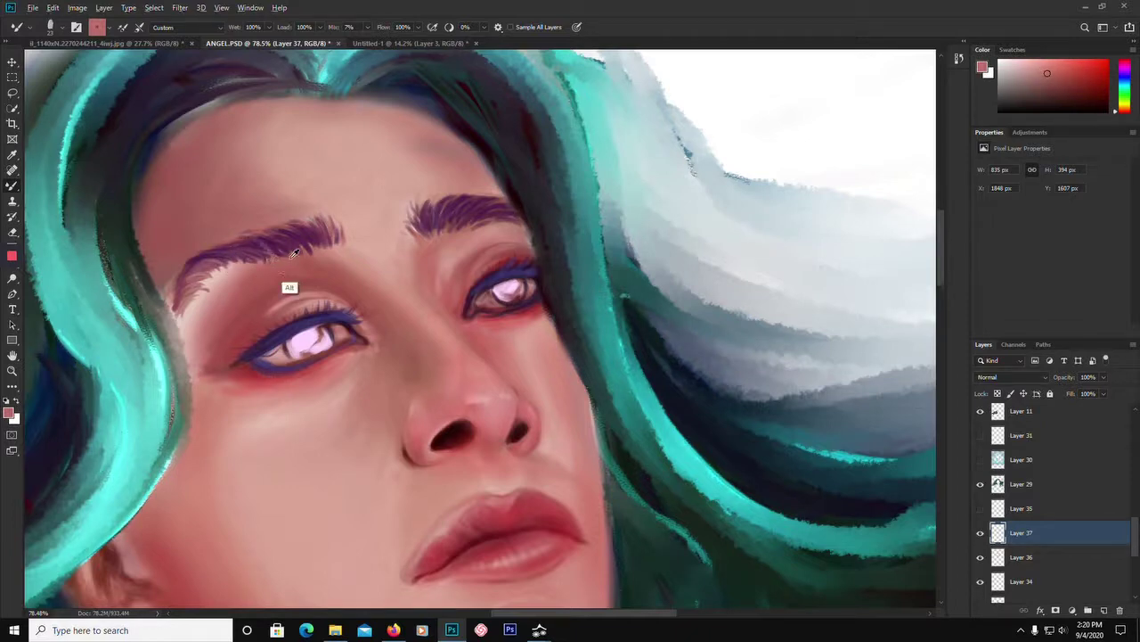
{"action": "left_click", "coordinate": [291, 288], "text": "alt"}
{"action": "left_click", "coordinate": [310, 250], "text": "alt"}
{"action": "left_click", "coordinate": [324, 247], "text": "alt"}
{"action": "left_click", "coordinate": [326, 260], "text": "alt"}
{"action": "left_click_drag", "start_coordinate": [326, 244], "coordinate": [329, 249]}
{"action": "left_click", "coordinate": [328, 256], "text": "alt"}
Draw fine sampled skin-tone strokes up through the middle of the far eyebrow to separate its hairs.
{"action": "left_click", "coordinate": [440, 237], "text": "alt"}
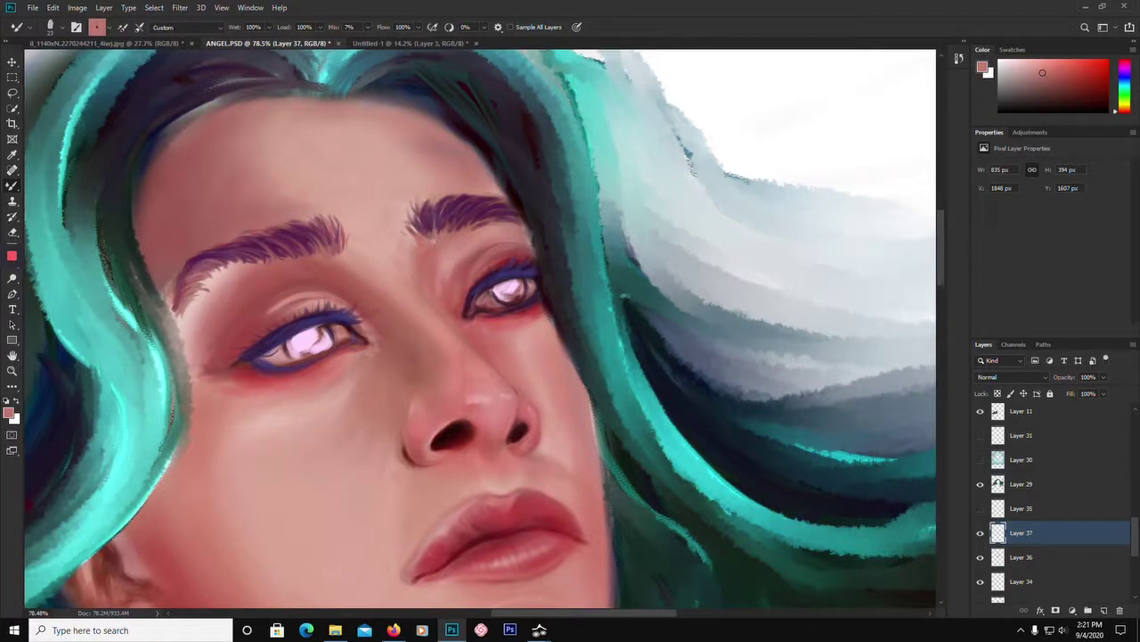
{"action": "left_click", "coordinate": [434, 274], "text": "alt"}
{"action": "left_click", "coordinate": [449, 271], "text": "alt"}
{"action": "left_click", "coordinate": [450, 238], "text": "alt"}
{"action": "left_click", "coordinate": [460, 237], "text": "alt"}
{"action": "left_click_drag", "start_coordinate": [457, 226], "coordinate": [474, 206]}
{"action": "left_click", "coordinate": [458, 255], "text": "alt"}
{"action": "left_click", "coordinate": [470, 235], "text": "alt"}
{"action": "left_click_drag", "start_coordinate": [471, 228], "coordinate": [486, 211]}
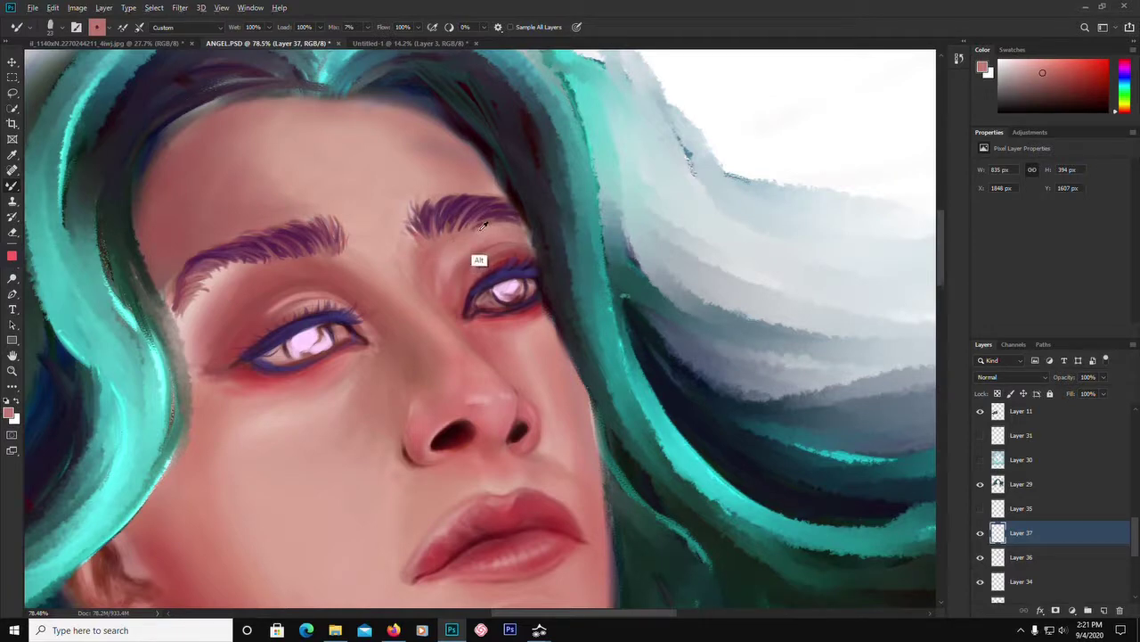
Refine the gaps between hairs in the inner half of the far eyebrow with resampled dusky pinks.
{"action": "left_click", "coordinate": [482, 226], "text": "alt"}
{"action": "left_click", "coordinate": [444, 245], "text": "alt"}
{"action": "left_click", "coordinate": [446, 241], "text": "alt"}
{"action": "left_click", "coordinate": [448, 236], "text": "alt"}
{"action": "left_click_drag", "start_coordinate": [445, 228], "coordinate": [456, 212]}
{"action": "left_click", "coordinate": [458, 237], "text": "alt"}
{"action": "left_click", "coordinate": [459, 243], "text": "alt"}
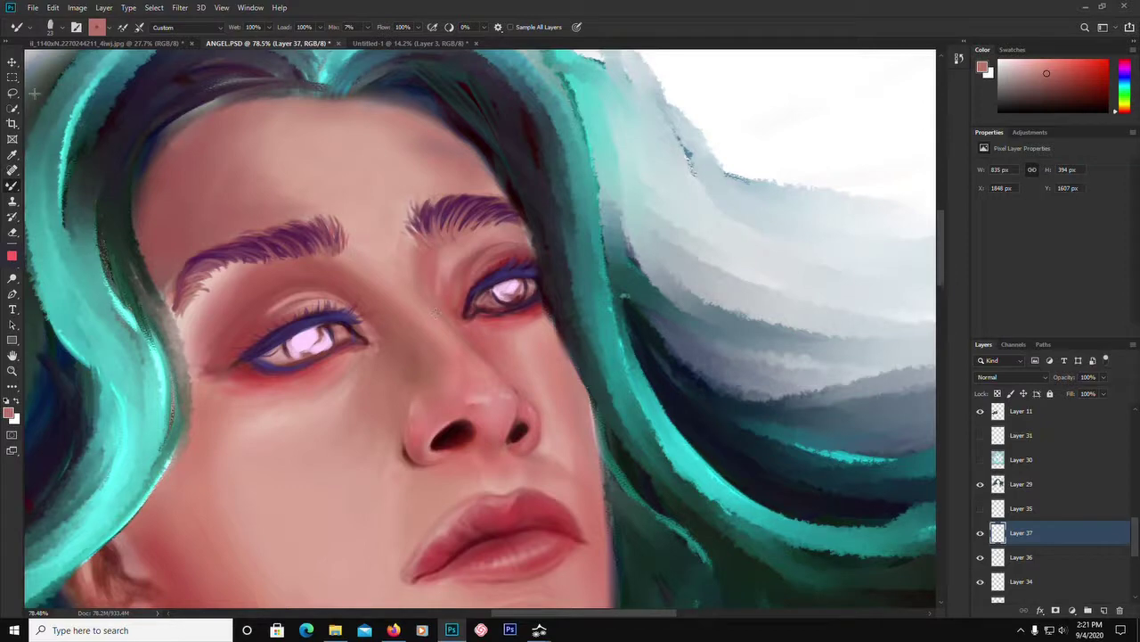
Switch to the Soft Round Pressure Opacity and Flow brush at 23 px and soften the underside of the near eyebrow's tail with sampled skin tones.
{"action": "left_click", "coordinate": [61, 30]}
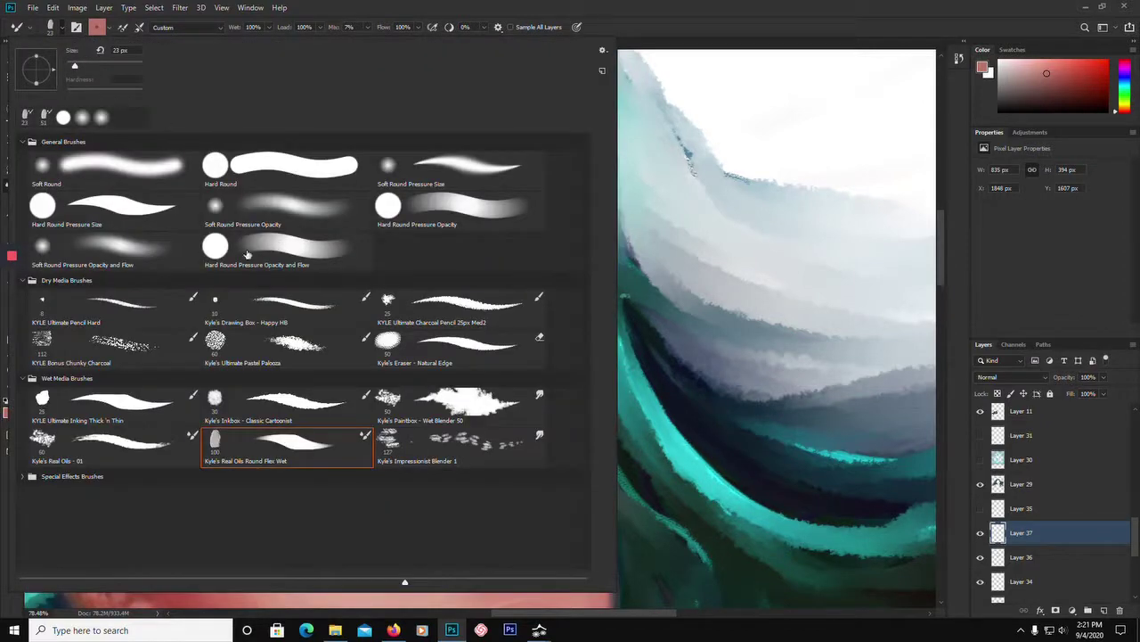
{"action": "left_click", "coordinate": [641, 20]}
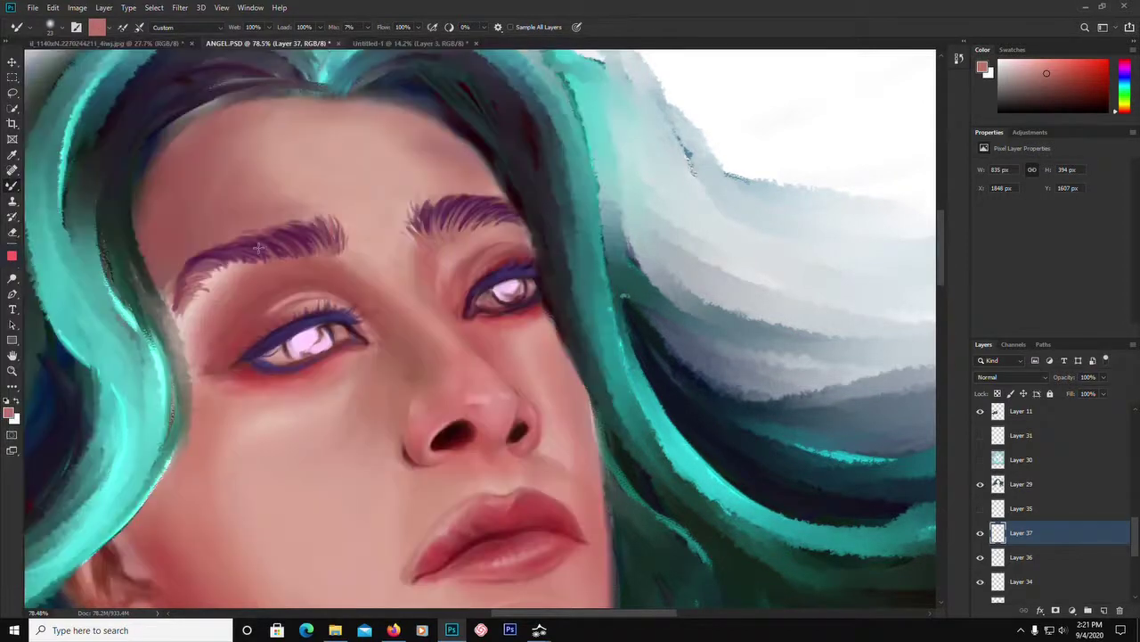
{"action": "left_click", "coordinate": [312, 262], "text": "alt"}
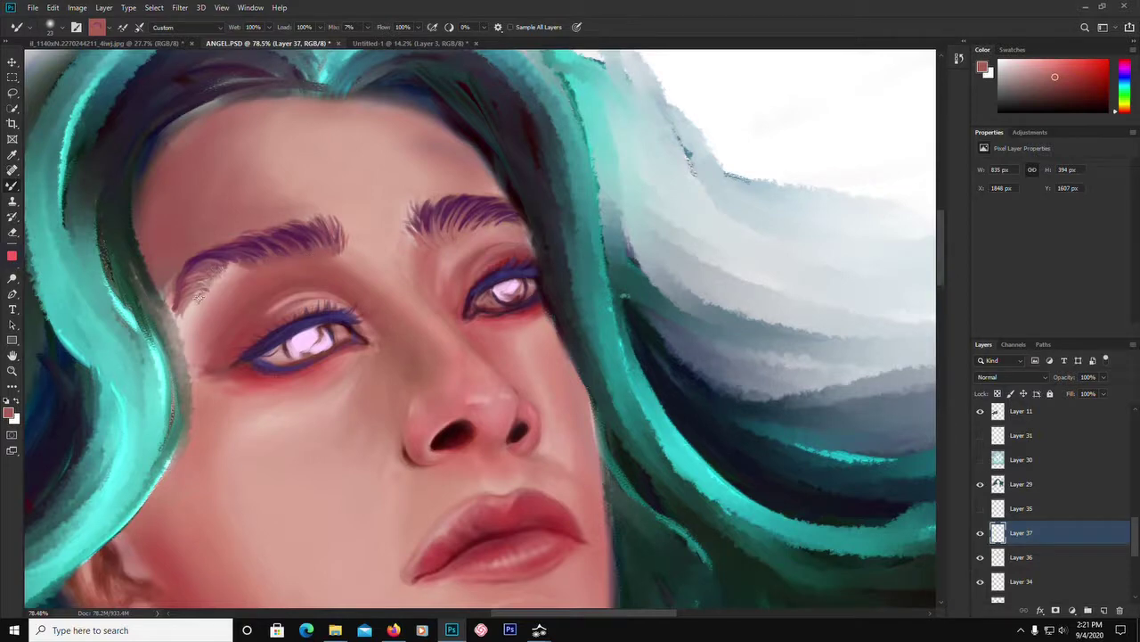
{"action": "left_click", "coordinate": [224, 312], "text": "alt"}
{"action": "left_click_drag", "start_coordinate": [223, 267], "coordinate": [210, 276]}
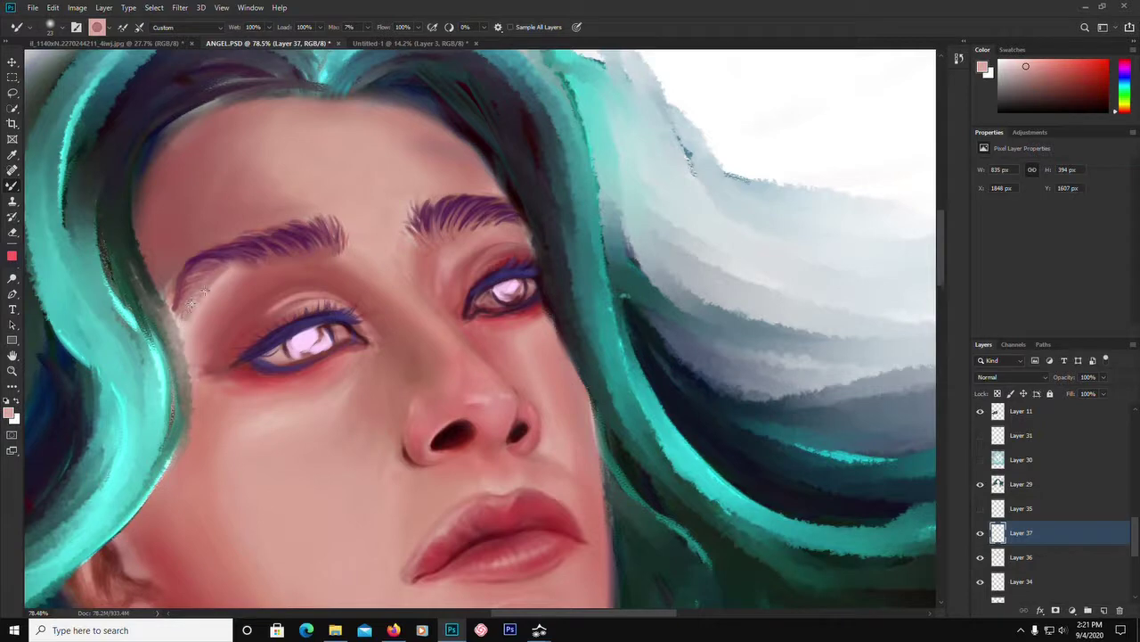
Blend sampled light and dusky pinks along the brow bone beneath the near eyebrow's tail.
{"action": "left_click", "coordinate": [198, 304], "text": "alt"}
{"action": "left_click", "coordinate": [183, 337], "text": "alt"}
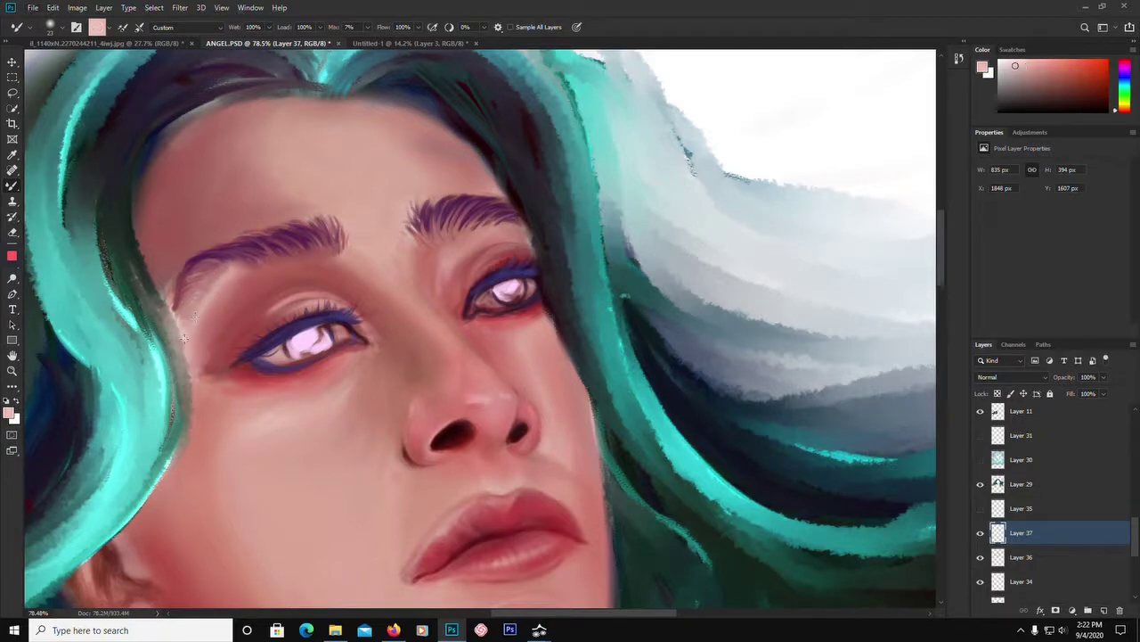
{"action": "mouse_move", "coordinate": [194, 333]}
{"action": "left_mouse_down"}
{"action": "mouse_move", "coordinate": [207, 286]}
{"action": "mouse_move", "coordinate": [231, 271]}
{"action": "left_mouse_up"}
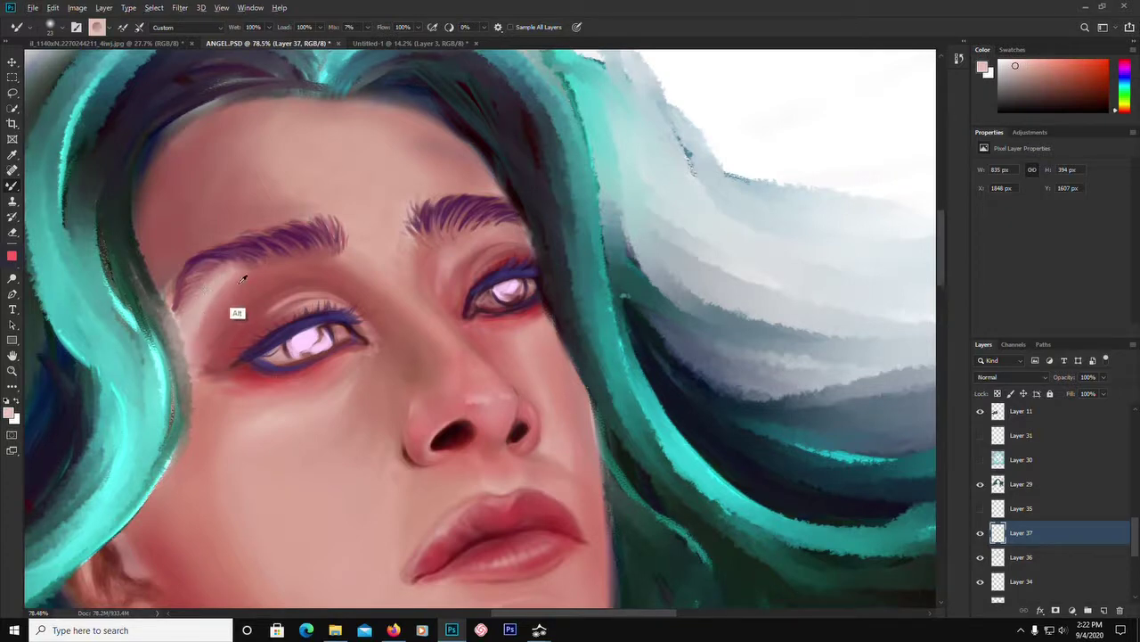
{"action": "left_click", "coordinate": [213, 298], "text": "alt"}
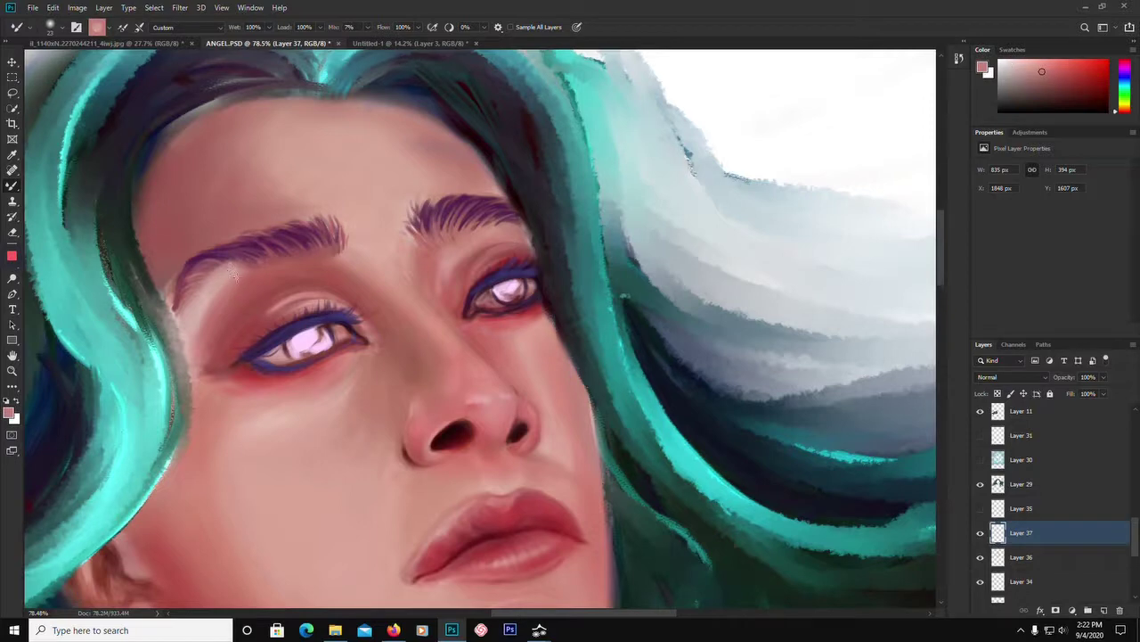
{"action": "left_click", "coordinate": [206, 332], "text": "alt"}
Shade beneath the far eyebrow's inner end and over the far eyelid with sampled purplish red and dusky pink.
{"action": "left_click", "coordinate": [292, 248], "text": "alt"}
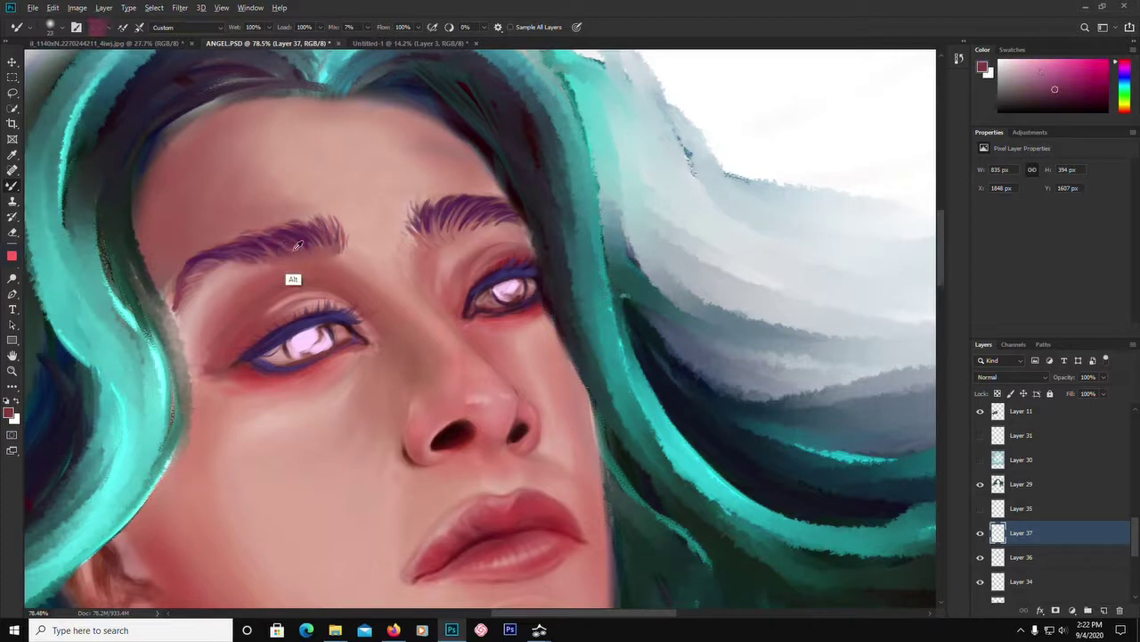
{"action": "left_click", "coordinate": [295, 247], "text": "alt"}
{"action": "left_click", "coordinate": [298, 251], "text": "alt"}
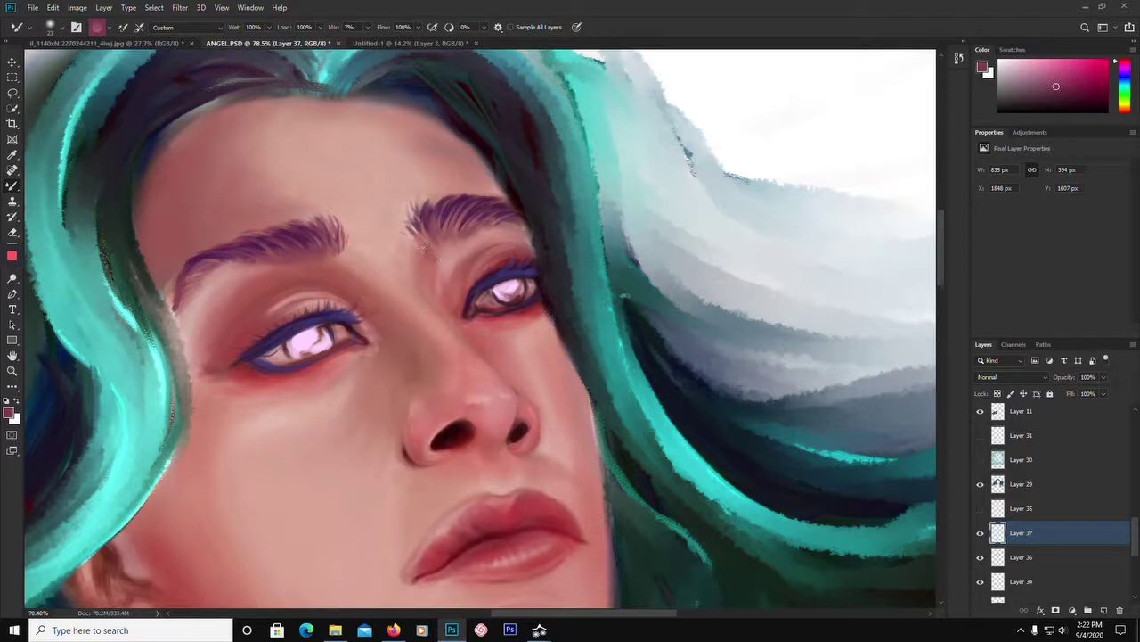
{"action": "left_click", "coordinate": [425, 294], "text": "alt"}
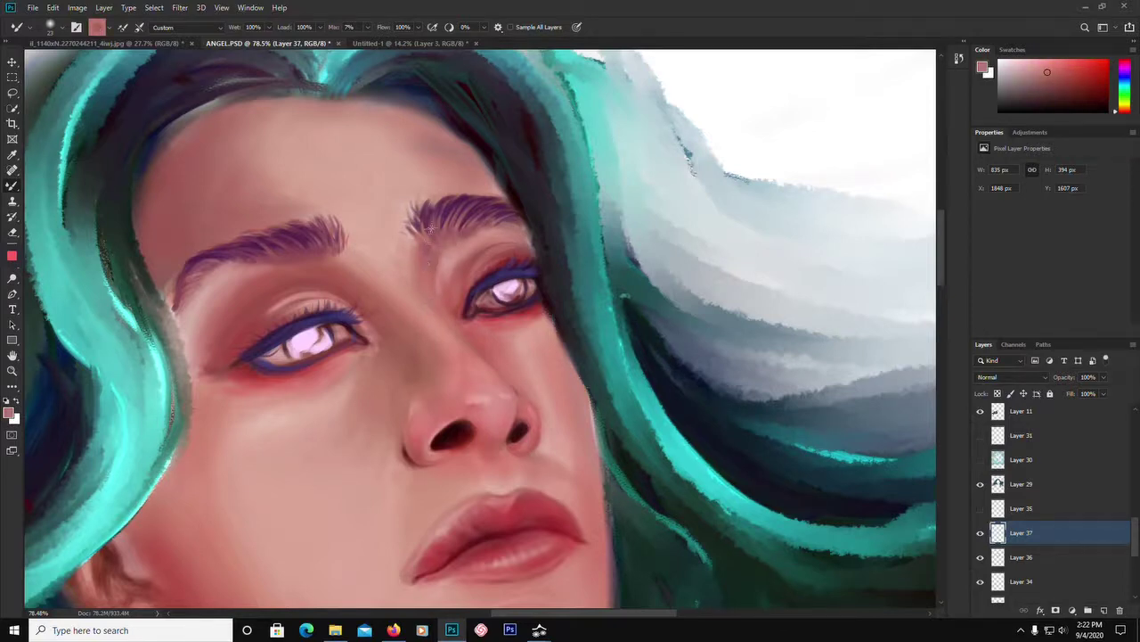
{"action": "left_click", "coordinate": [443, 279], "text": "alt"}
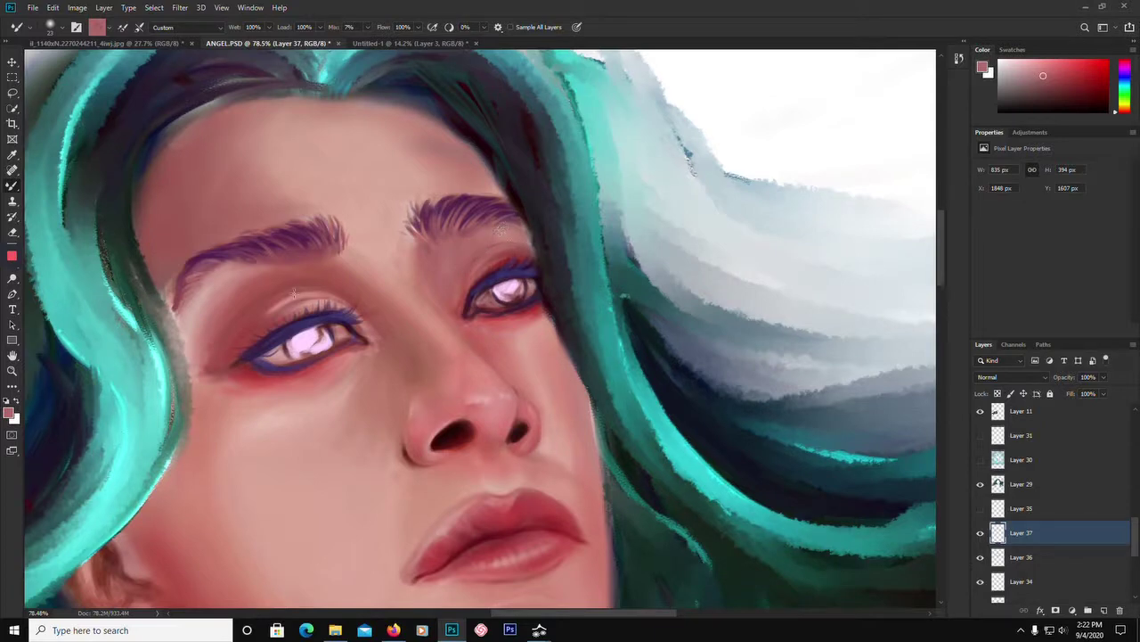
Sample reds from around the near eye and blend them along the lower edge of the near eyebrow's tail.
{"action": "left_click", "coordinate": [269, 308], "text": "alt"}
{"action": "left_click", "coordinate": [265, 310], "text": "alt"}
{"action": "left_click", "coordinate": [255, 379], "text": "alt"}
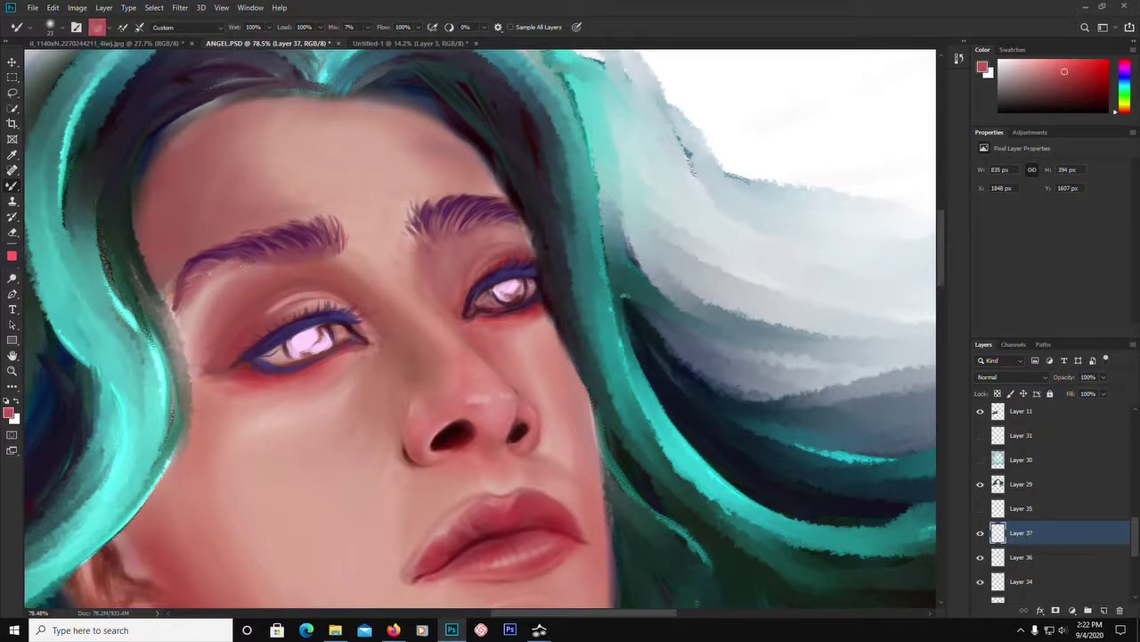
{"action": "left_click_drag", "start_coordinate": [210, 273], "coordinate": [181, 307]}
Check the whole face, then switch to Kyle's Real Oils - 01 brush at 23 px.
{"action": "scroll", "coordinate": [446, 216], "scroll_direction": "down", "scroll_amount": 4}
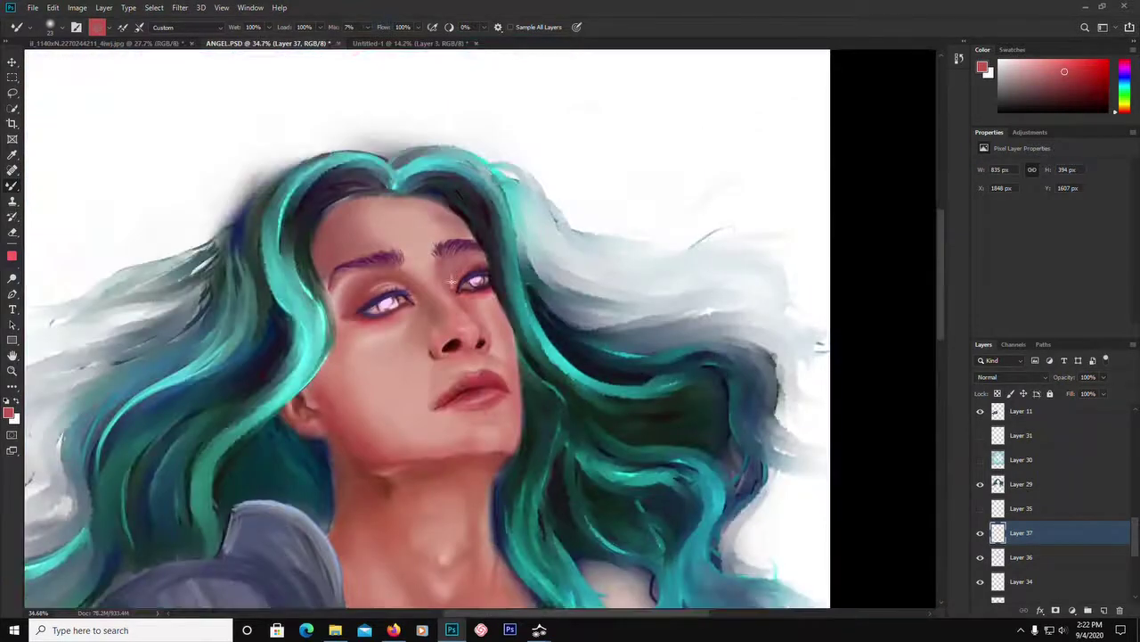
{"action": "scroll", "coordinate": [449, 189], "scroll_direction": "up", "scroll_amount": 3}
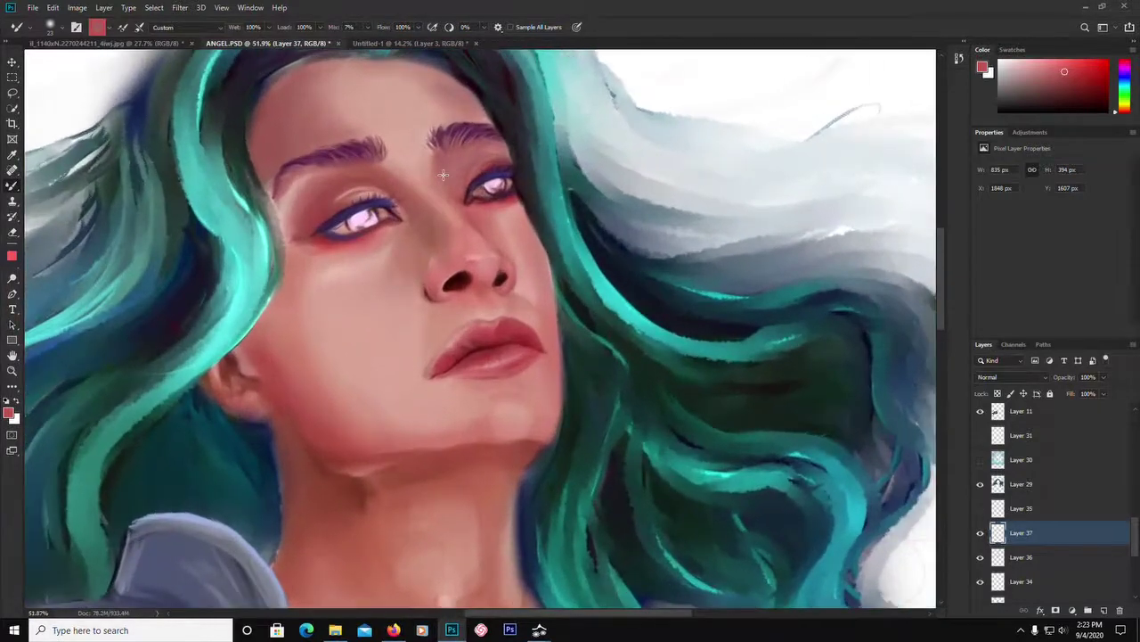
{"action": "scroll", "coordinate": [422, 136], "scroll_direction": "up", "scroll_amount": 1}
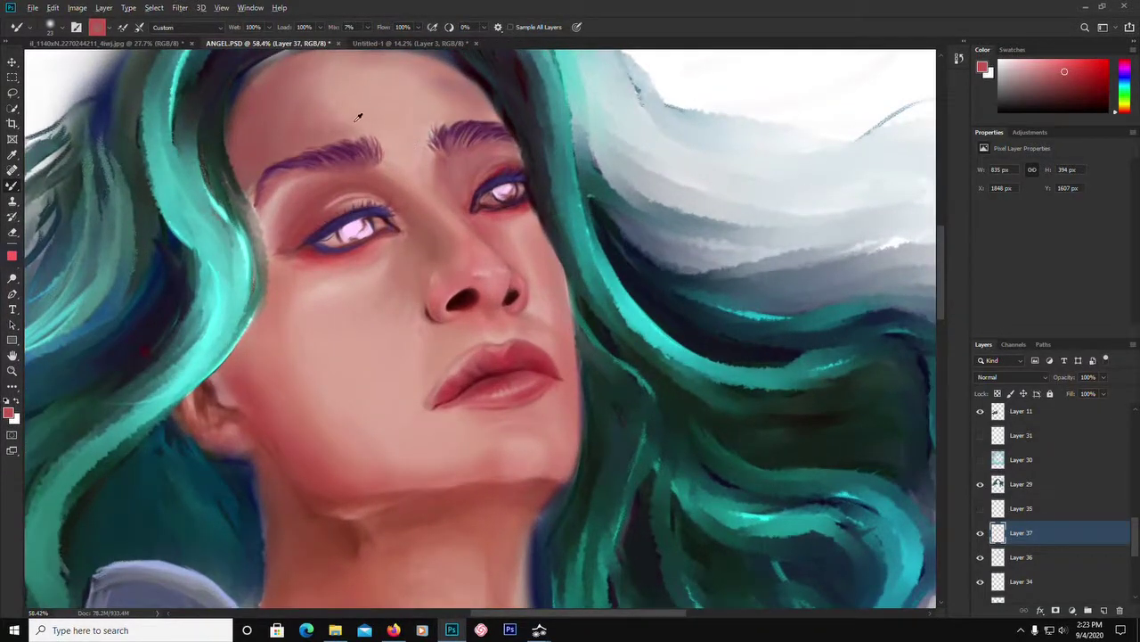
{"action": "scroll", "coordinate": [357, 117], "scroll_direction": "up", "scroll_amount": 4}
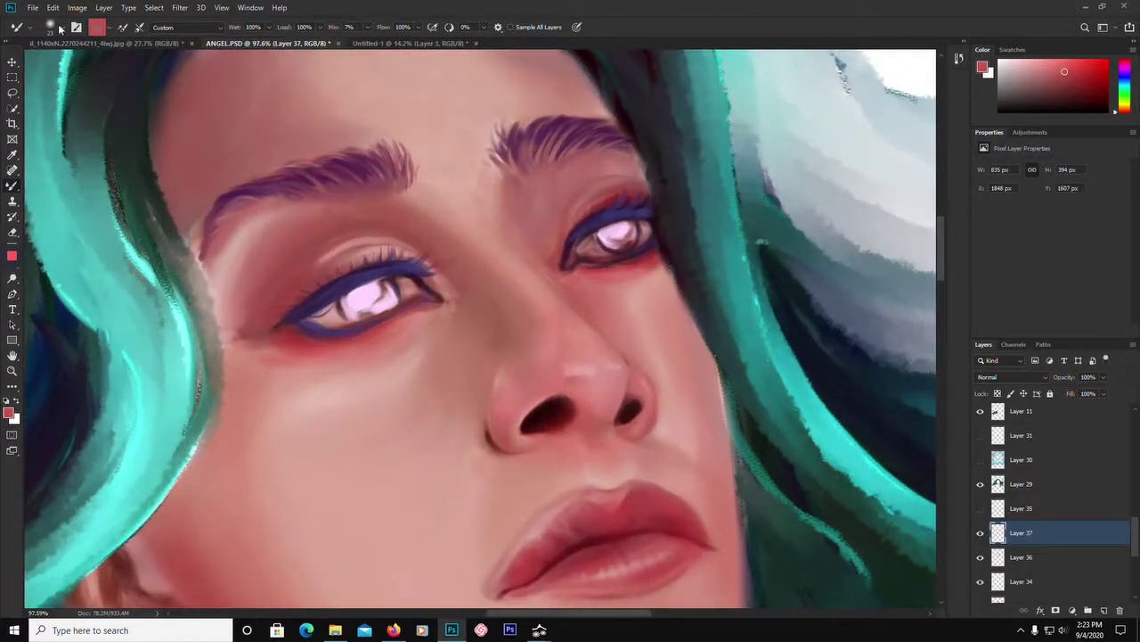
{"action": "left_click", "coordinate": [59, 30]}
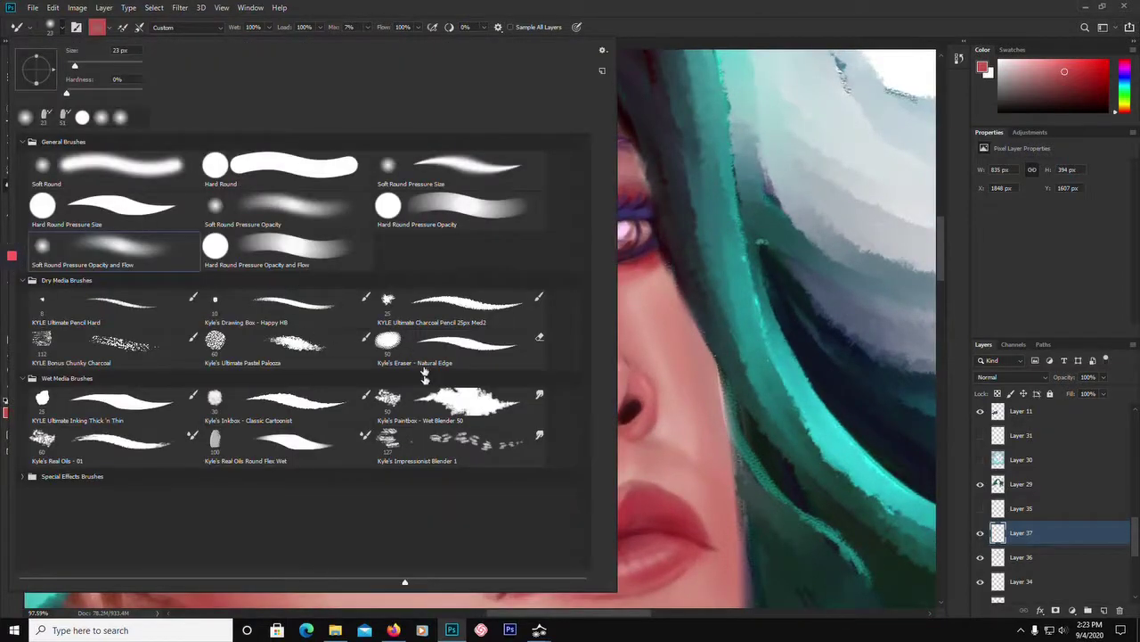
{"action": "left_click", "coordinate": [272, 451]}
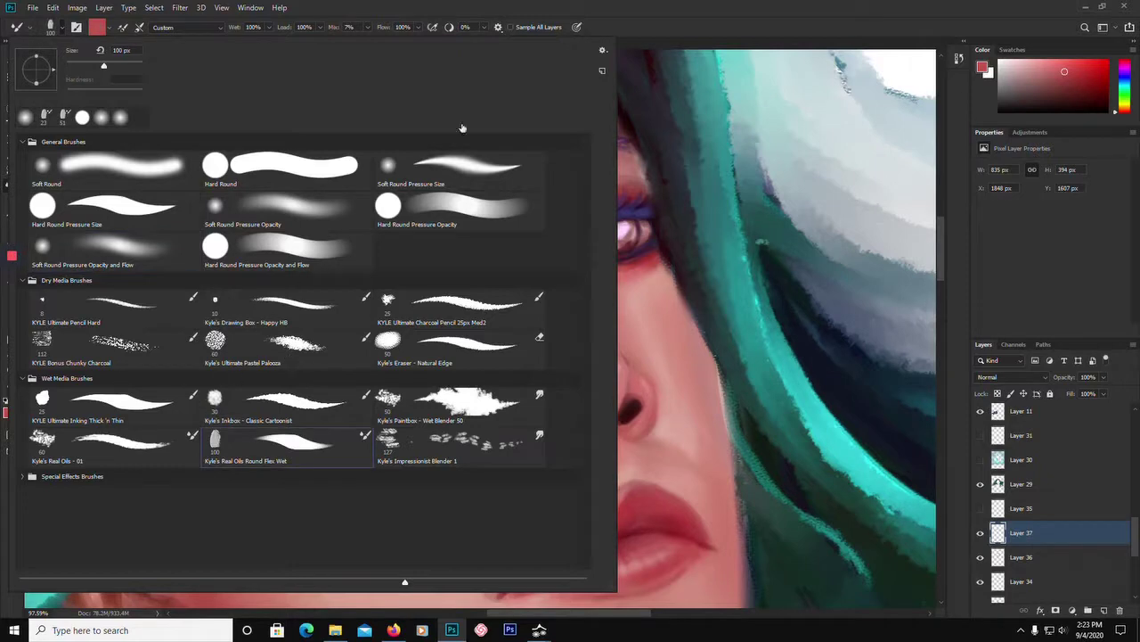
{"action": "left_click", "coordinate": [148, 447]}
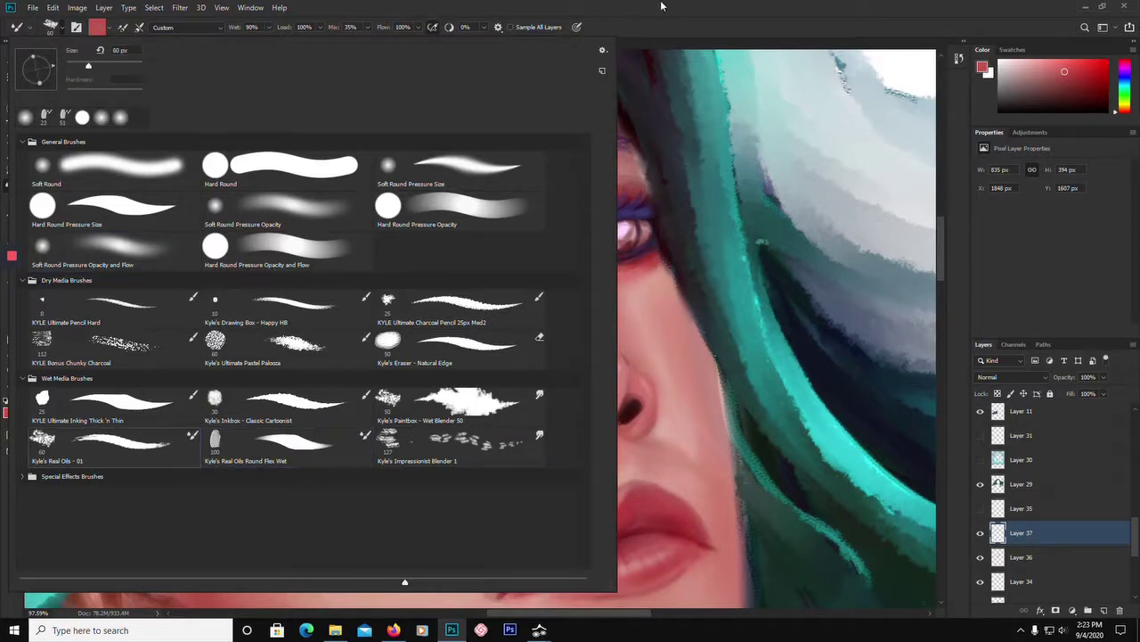
{"action": "key", "text": "Return"}
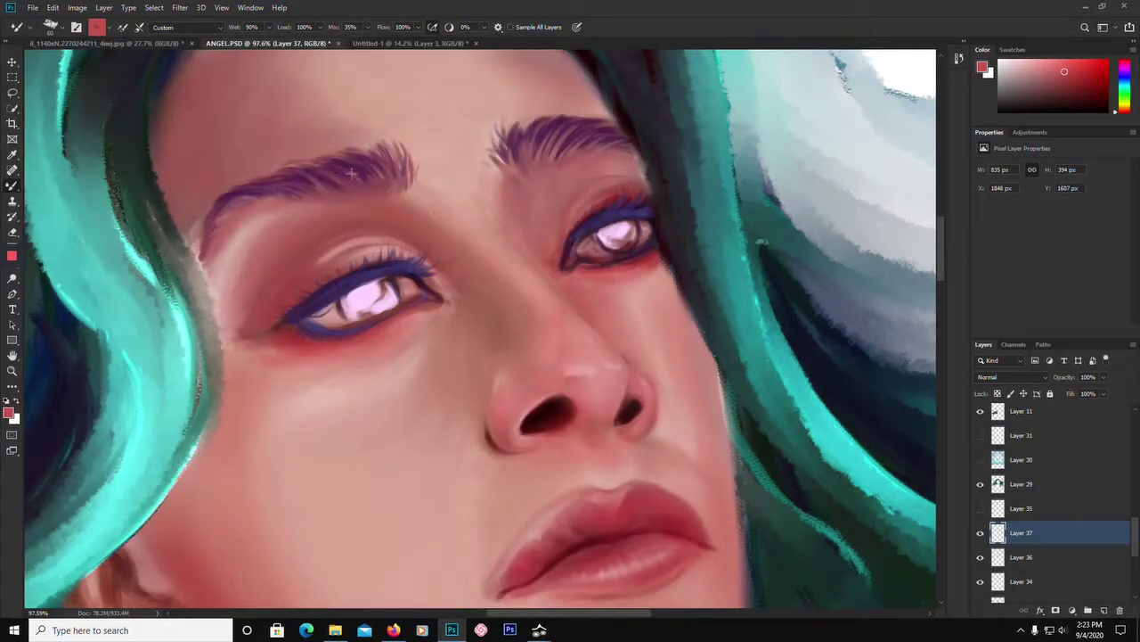
{"action": "left_click", "coordinate": [61, 27]}
{"action": "left_click", "coordinate": [75, 64]}
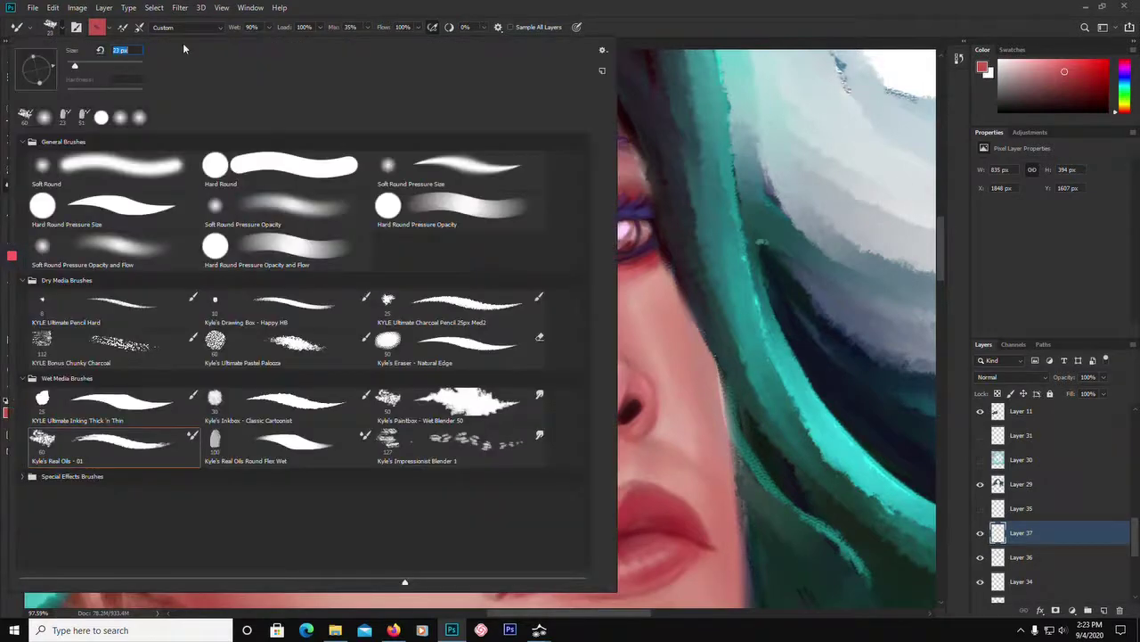
{"action": "left_click", "coordinate": [349, 13]}
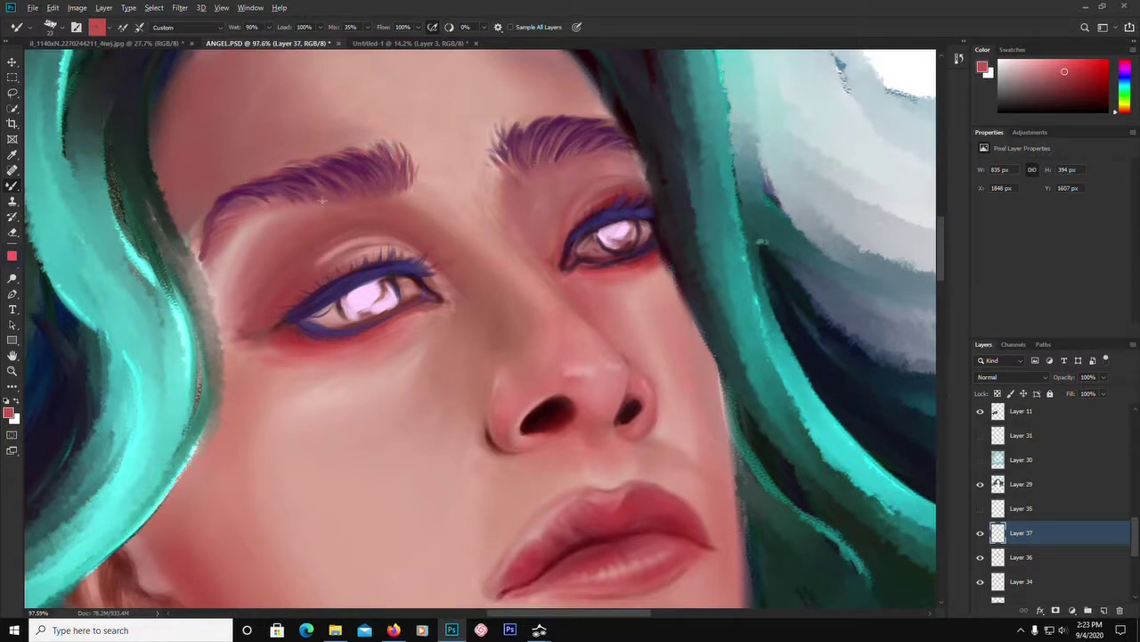
Choose a dark red and shade the outer corner of the near eye's upper lid.
{"action": "left_click", "coordinate": [1081, 91]}
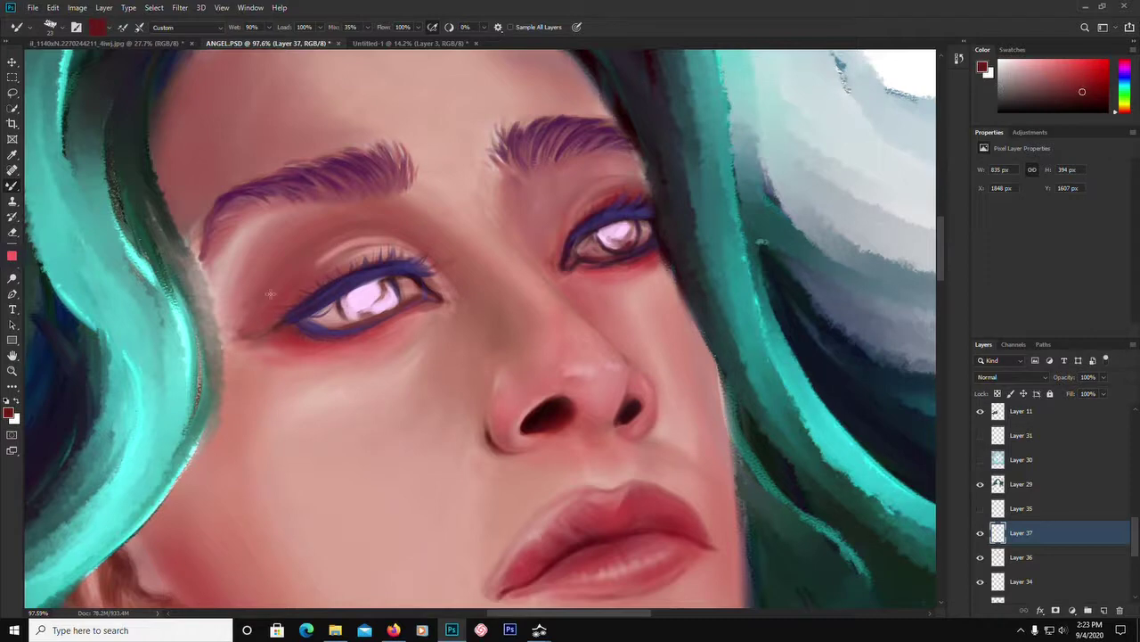
{"action": "left_click_drag", "start_coordinate": [262, 310], "coordinate": [250, 330]}
{"action": "scroll", "coordinate": [377, 205], "scroll_direction": "down", "scroll_amount": 5}
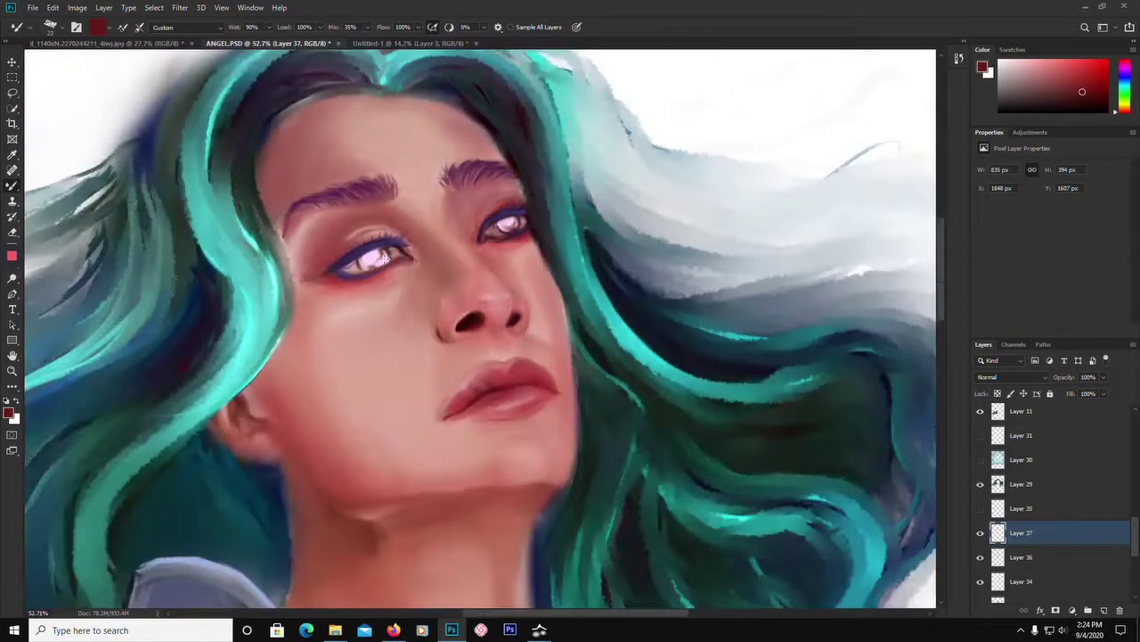
{"action": "scroll", "coordinate": [383, 205], "scroll_direction": "up", "scroll_amount": 2}
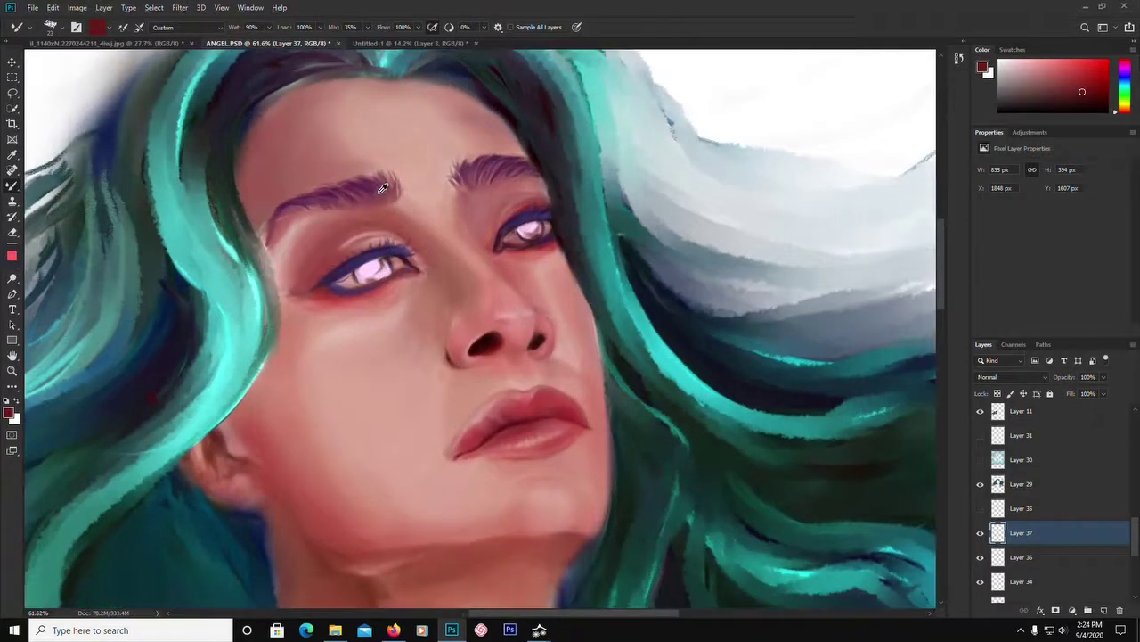
Switch to Kyle's Real Oils Round Flex Wet at 100 px and shade the forehead's near-side edge with a sampled dusky red.
{"action": "left_click", "coordinate": [59, 29]}
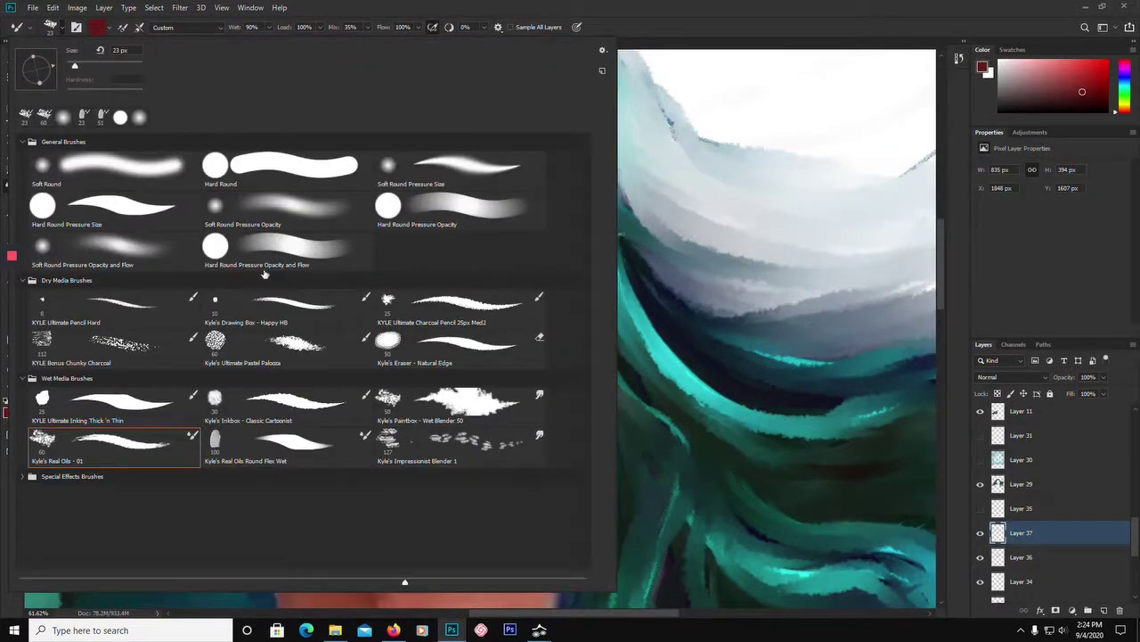
{"action": "left_click", "coordinate": [252, 449]}
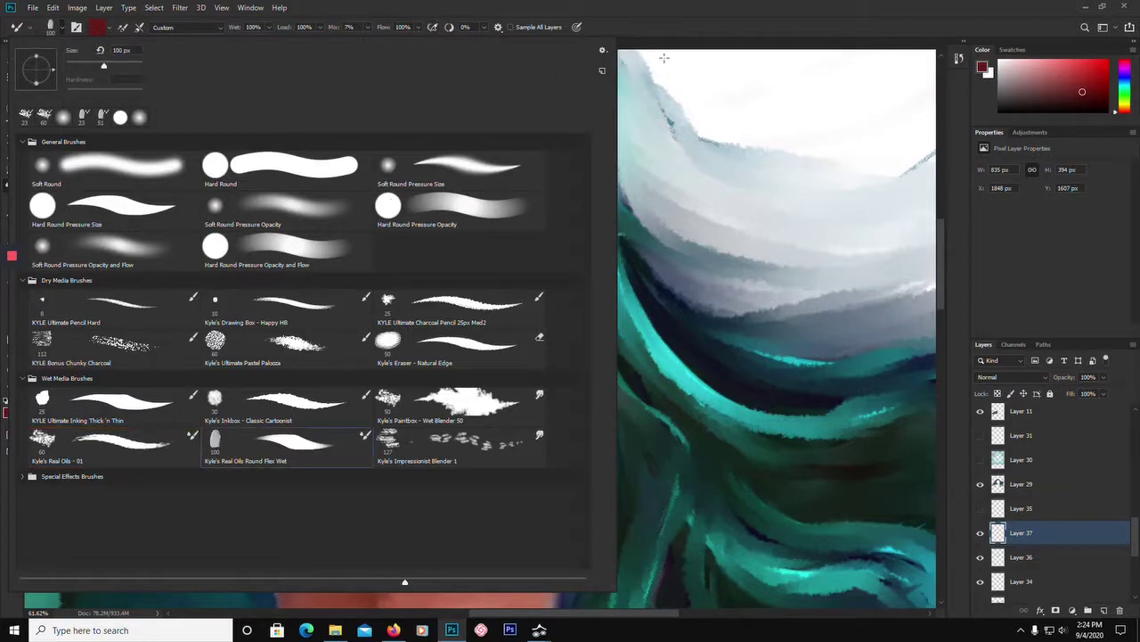
{"action": "left_click", "coordinate": [663, 14]}
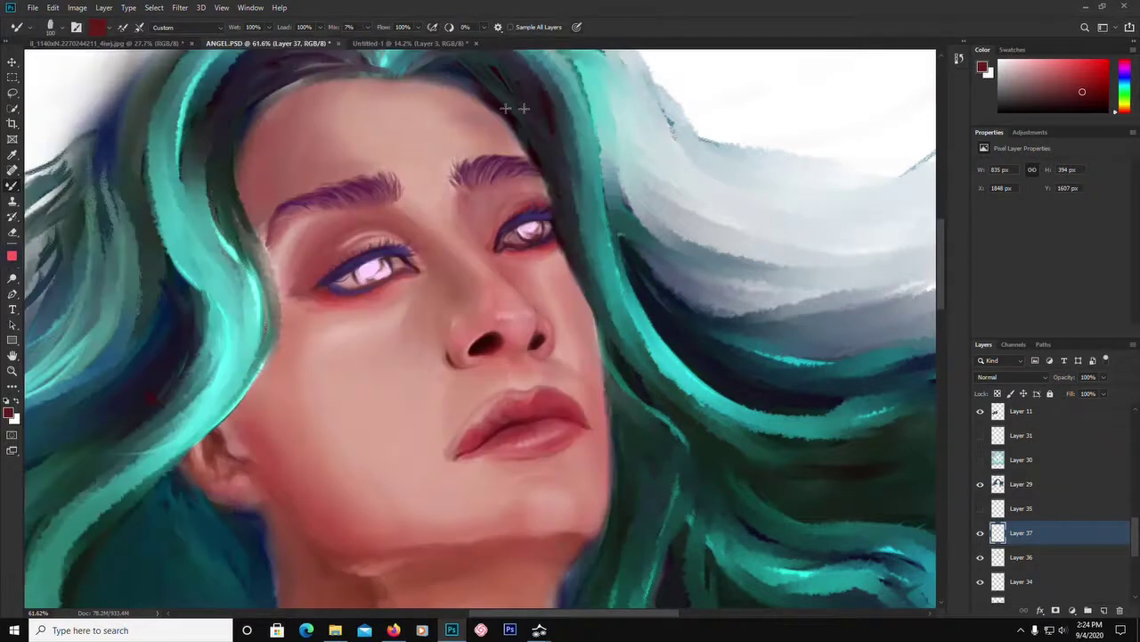
{"action": "key", "text": "alt"}
{"action": "left_click", "coordinate": [542, 203], "text": "alt"}
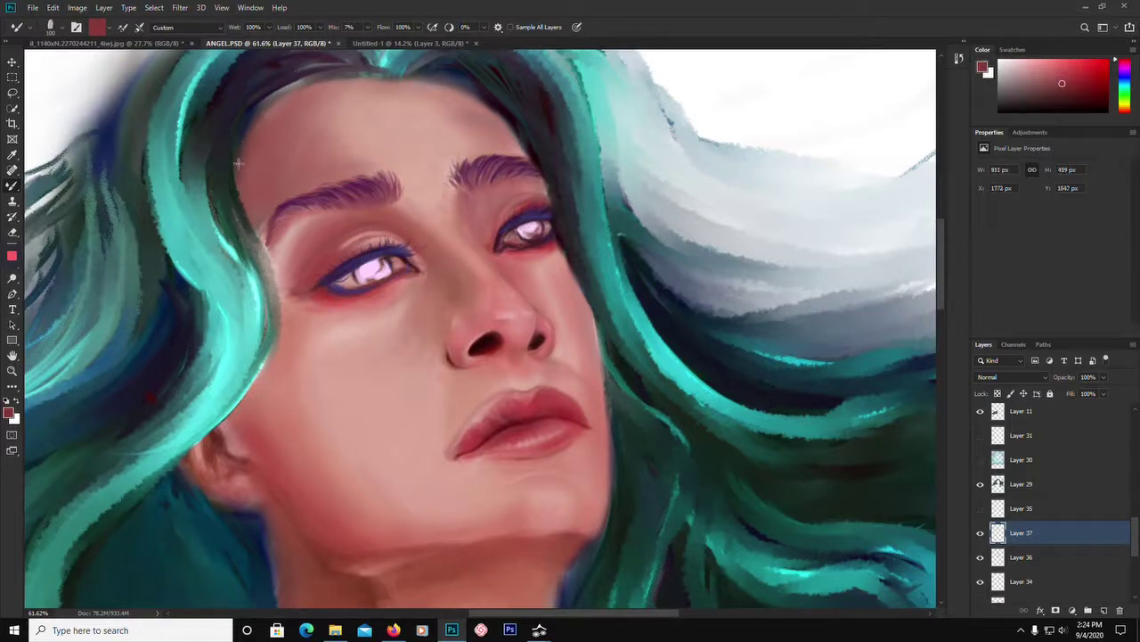
{"action": "left_click_drag", "start_coordinate": [261, 111], "coordinate": [280, 89]}
{"action": "left_click_drag", "start_coordinate": [242, 175], "coordinate": [247, 132]}
{"action": "left_click_drag", "start_coordinate": [241, 199], "coordinate": [238, 187]}
Sample dark tones around the far hairline and blend them along the forehead's edge above the far eyebrow.
{"action": "mouse_move", "coordinate": [470, 83]}
{"action": "left_mouse_down"}
{"action": "mouse_move", "coordinate": [425, 76]}
{"action": "mouse_move", "coordinate": [470, 88]}
{"action": "mouse_move", "coordinate": [447, 79]}
{"action": "mouse_move", "coordinate": [509, 108]}
{"action": "left_mouse_up"}
{"action": "left_click", "coordinate": [490, 99], "text": "alt"}
{"action": "left_click", "coordinate": [489, 99], "text": "alt"}
{"action": "left_click", "coordinate": [515, 93], "text": "alt"}
{"action": "left_click", "coordinate": [487, 97], "text": "alt"}
{"action": "left_click", "coordinate": [491, 92], "text": "alt"}
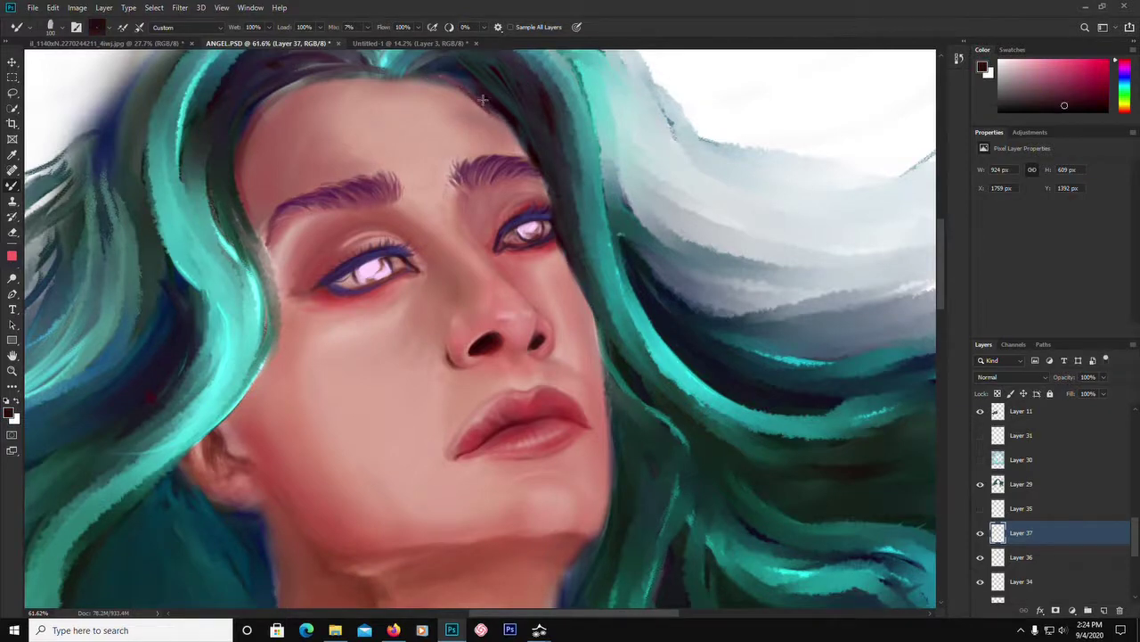
{"action": "left_click_drag", "start_coordinate": [497, 110], "coordinate": [523, 148]}
Soften the top of the forehead beneath the hair parting with a sampled dusty pink.
{"action": "left_click", "coordinate": [486, 150], "text": "alt"}
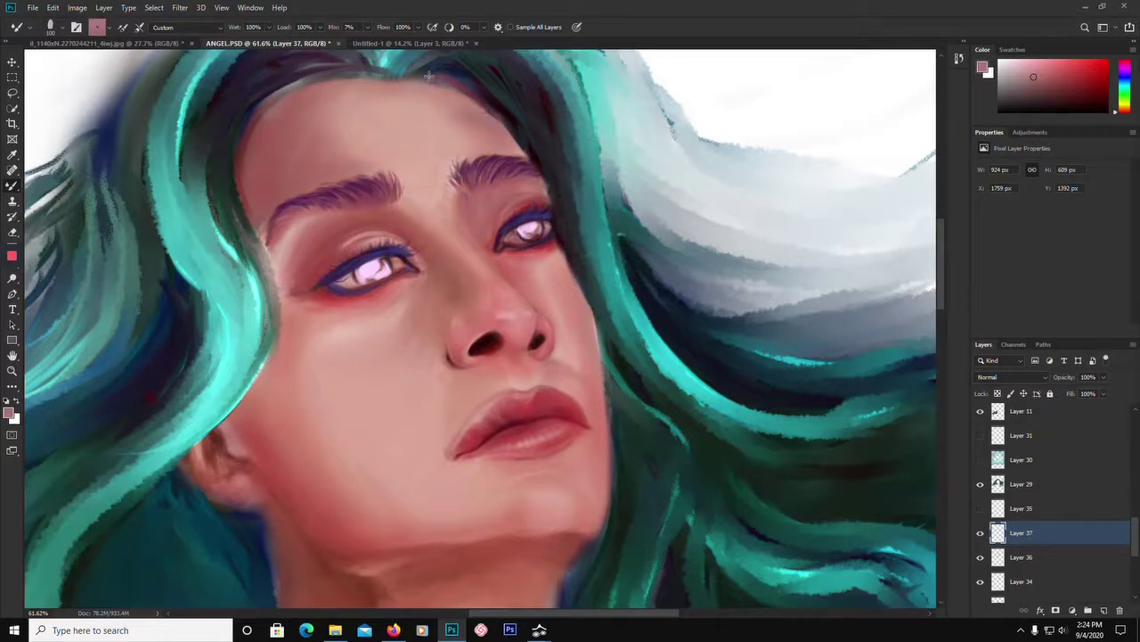
{"action": "left_click_drag", "start_coordinate": [430, 77], "coordinate": [473, 102]}
{"action": "left_click_drag", "start_coordinate": [401, 87], "coordinate": [439, 89]}
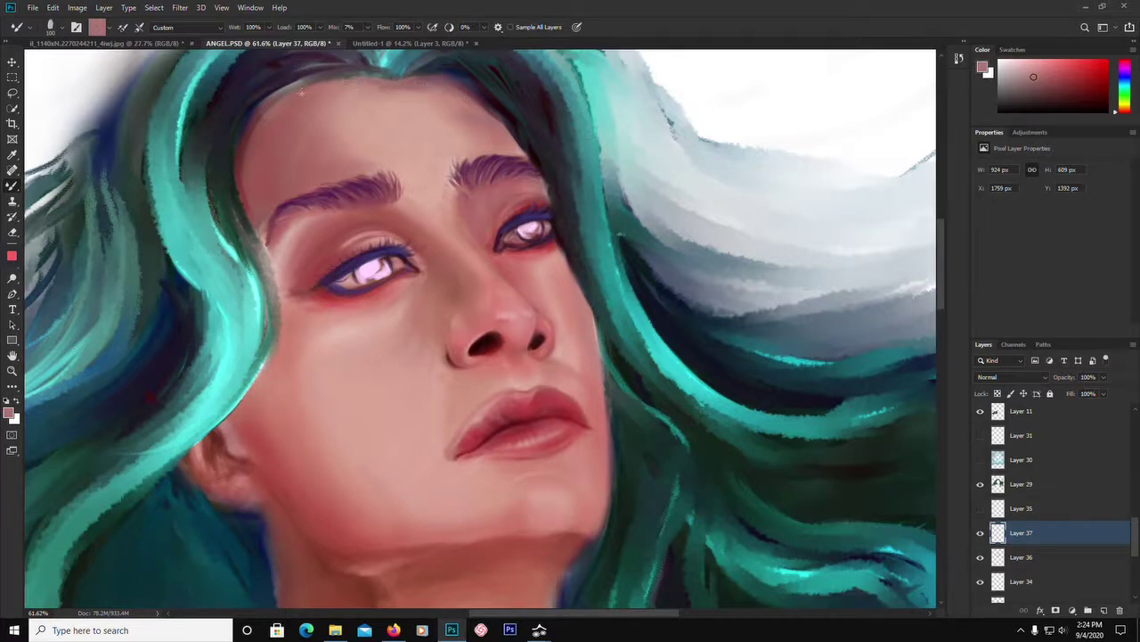
Sample skin reds at the near temple and blend them along the forehead's edge down to the near eyebrow's tail.
{"action": "left_click", "coordinate": [267, 157], "text": "alt"}
{"action": "left_click_drag", "start_coordinate": [262, 115], "coordinate": [263, 126]}
{"action": "left_click", "coordinate": [250, 131], "text": "alt"}
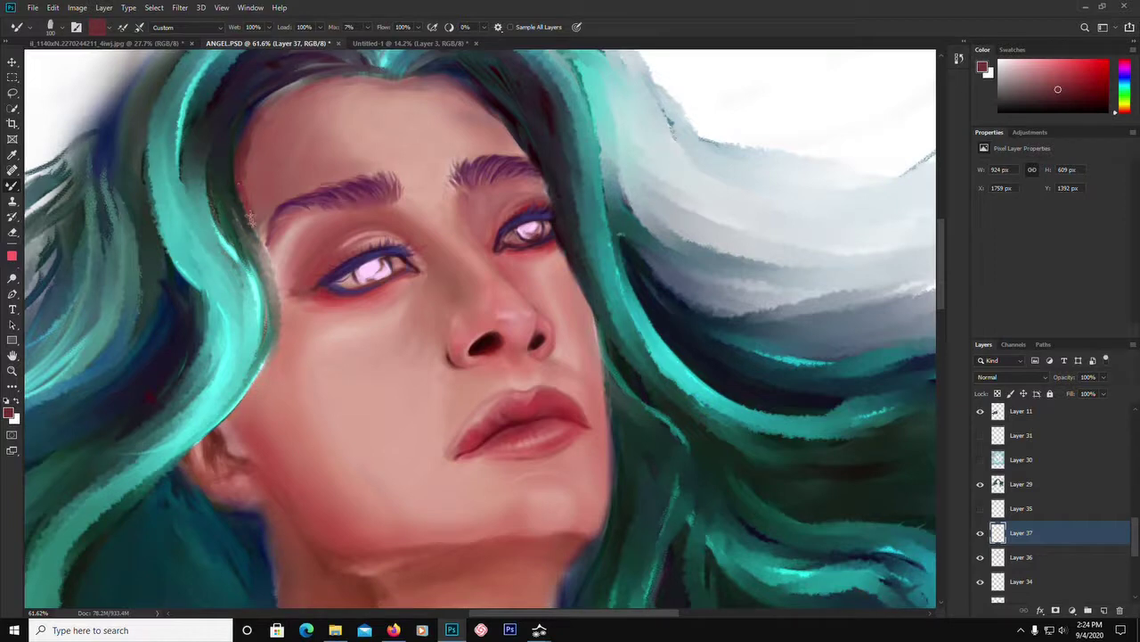
{"action": "mouse_move", "coordinate": [260, 214]}
{"action": "left_mouse_down"}
{"action": "mouse_move", "coordinate": [266, 241]}
{"action": "mouse_move", "coordinate": [251, 198]}
{"action": "mouse_move", "coordinate": [261, 219]}
{"action": "left_mouse_up"}
{"action": "left_click", "coordinate": [259, 236], "text": "alt"}
{"action": "mouse_move", "coordinate": [240, 172]}
{"action": "left_mouse_down"}
{"action": "mouse_move", "coordinate": [258, 197]}
{"action": "mouse_move", "coordinate": [247, 156]}
{"action": "mouse_move", "coordinate": [268, 106]}
{"action": "mouse_move", "coordinate": [242, 171]}
{"action": "mouse_move", "coordinate": [259, 202]}
{"action": "mouse_move", "coordinate": [259, 180]}
{"action": "mouse_move", "coordinate": [262, 208]}
{"action": "left_mouse_up"}
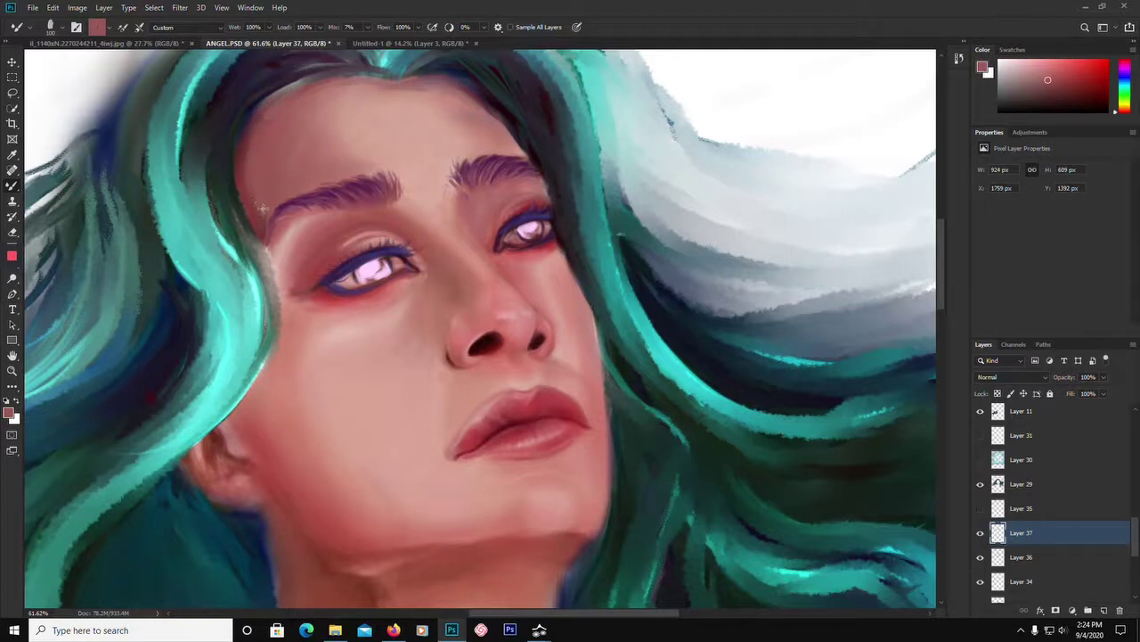
{"action": "left_click_drag", "start_coordinate": [272, 111], "coordinate": [245, 171]}
{"action": "left_click", "coordinate": [366, 96], "text": "alt"}
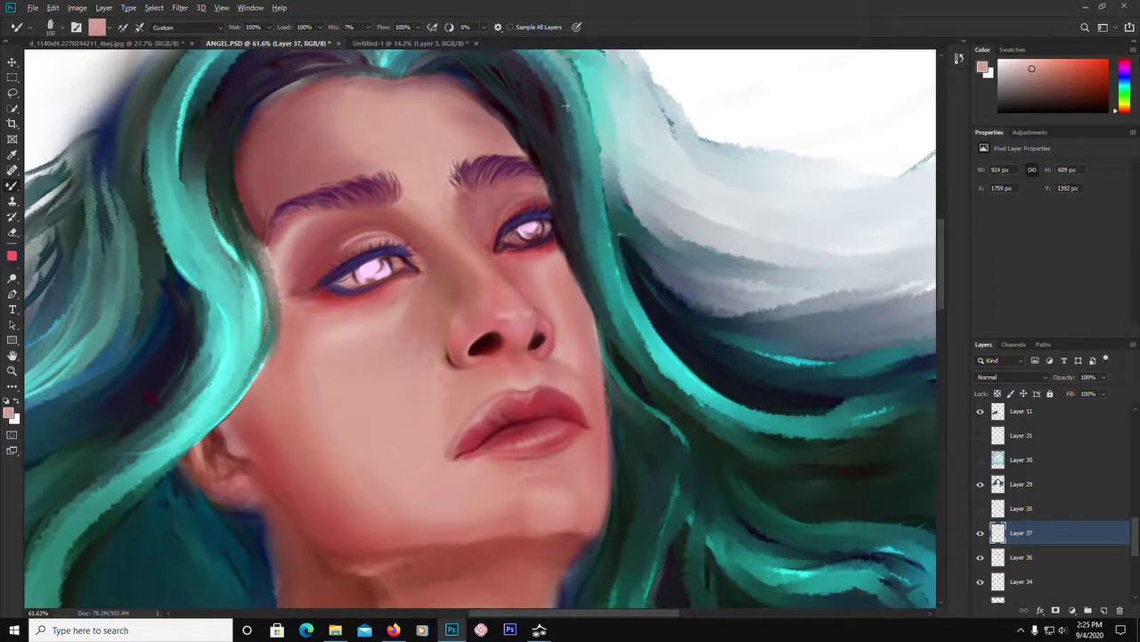
On Layer 29, reduce the brush to 62 px and paint fine hair strands along the hairline with a sampled dark red.
{"action": "left_click_drag", "start_coordinate": [946, 256], "coordinate": [943, 240]}
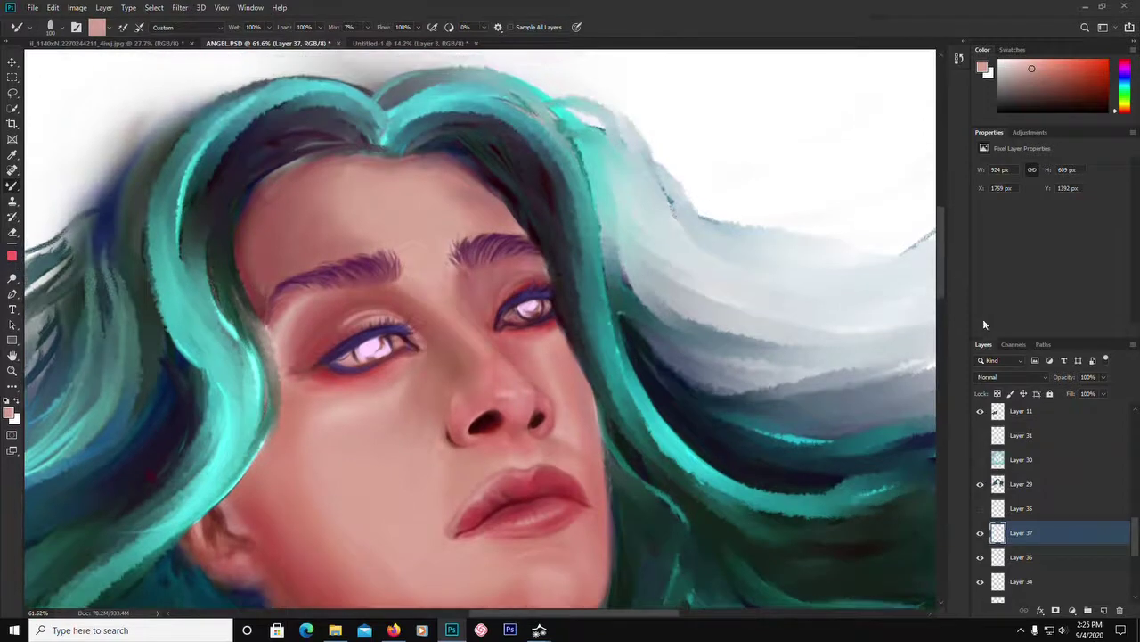
{"action": "left_click", "coordinate": [1030, 486]}
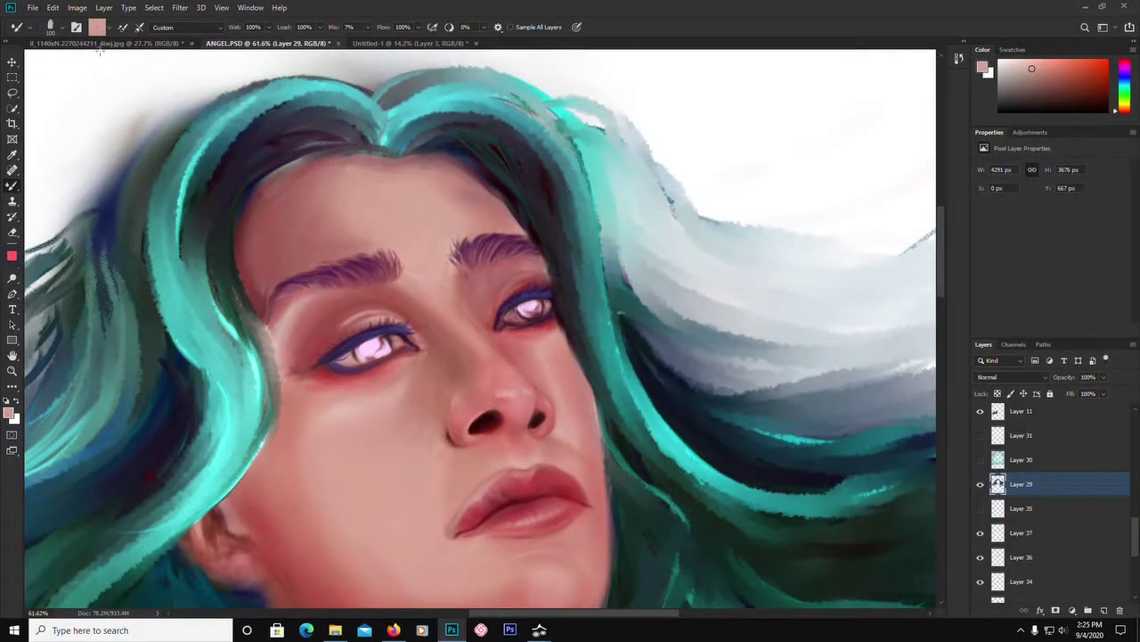
{"action": "left_click", "coordinate": [57, 27]}
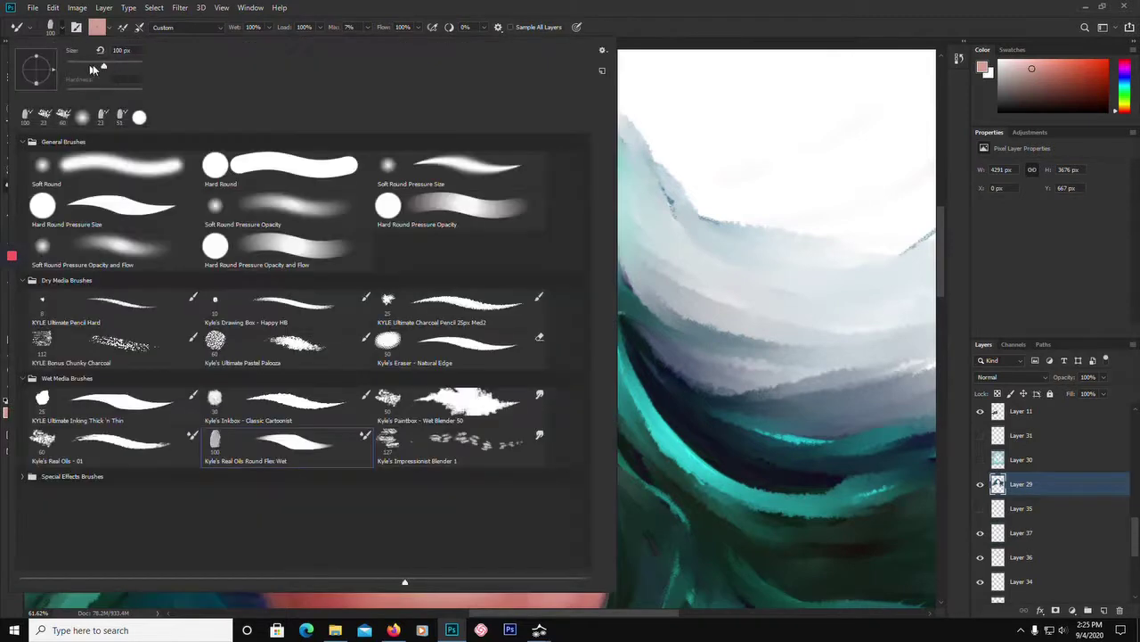
{"action": "left_click", "coordinate": [628, 13]}
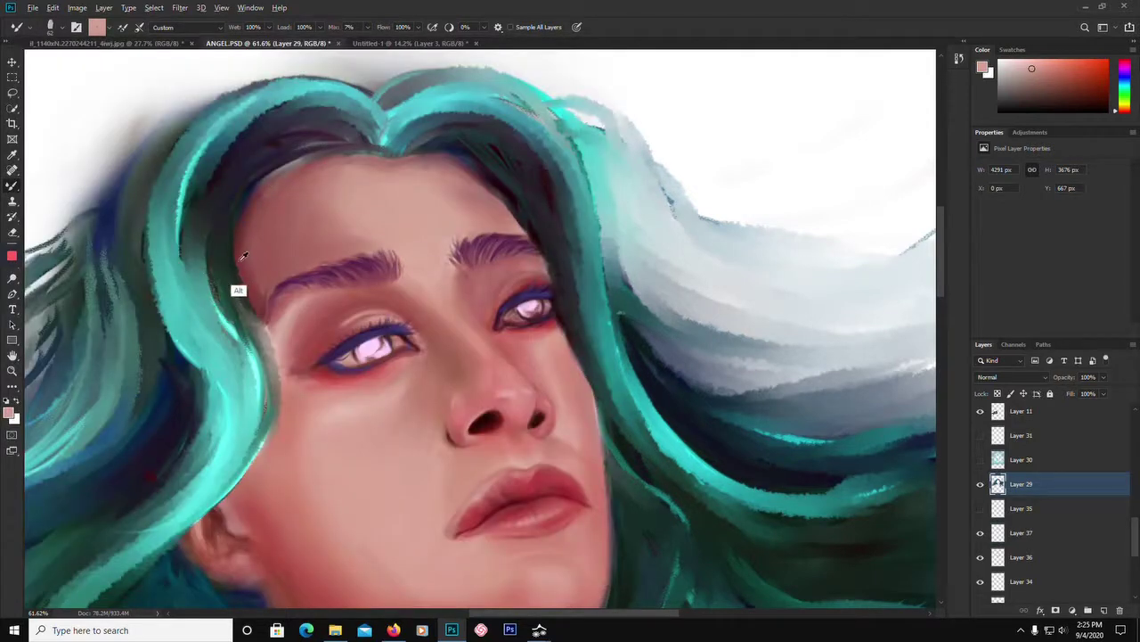
{"action": "left_click", "coordinate": [270, 224], "text": "alt"}
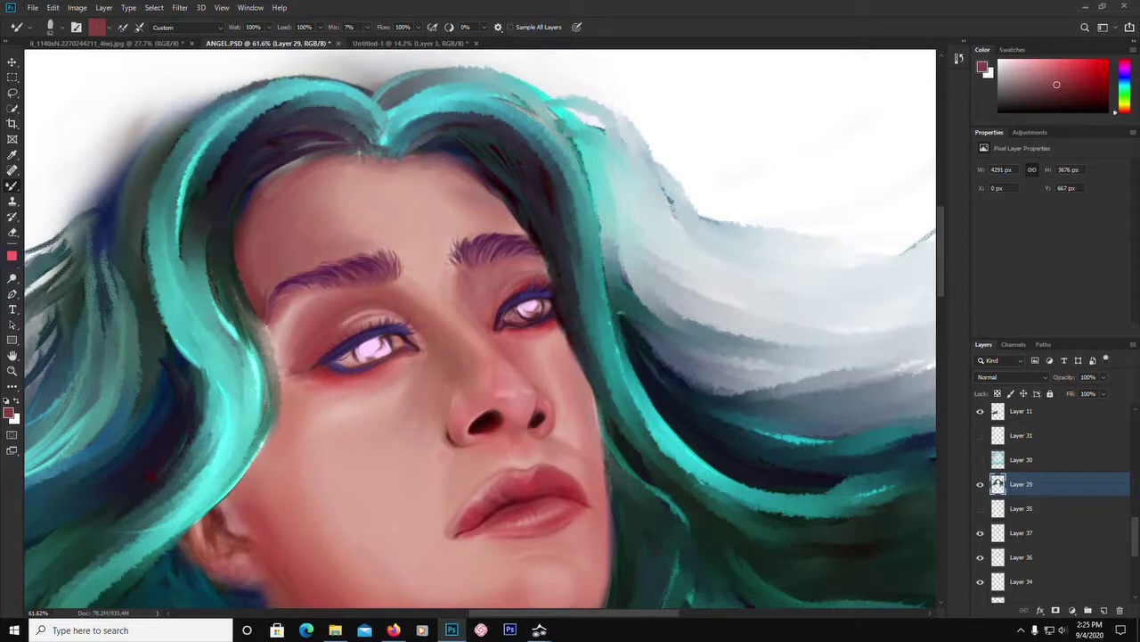
{"action": "mouse_move", "coordinate": [362, 152]}
{"action": "left_mouse_down"}
{"action": "mouse_move", "coordinate": [408, 123]}
{"action": "mouse_move", "coordinate": [389, 153]}
{"action": "mouse_move", "coordinate": [430, 132]}
{"action": "mouse_move", "coordinate": [409, 161]}
{"action": "mouse_move", "coordinate": [439, 134]}
{"action": "mouse_move", "coordinate": [404, 163]}
{"action": "mouse_move", "coordinate": [445, 136]}
{"action": "mouse_move", "coordinate": [428, 161]}
{"action": "mouse_move", "coordinate": [454, 155]}
{"action": "mouse_move", "coordinate": [437, 161]}
{"action": "mouse_move", "coordinate": [459, 158]}
{"action": "mouse_move", "coordinate": [439, 159]}
{"action": "mouse_move", "coordinate": [481, 178]}
{"action": "mouse_move", "coordinate": [430, 163]}
{"action": "mouse_move", "coordinate": [456, 157]}
{"action": "mouse_move", "coordinate": [420, 166]}
{"action": "mouse_move", "coordinate": [434, 158]}
{"action": "mouse_move", "coordinate": [498, 192]}
{"action": "left_mouse_up"}
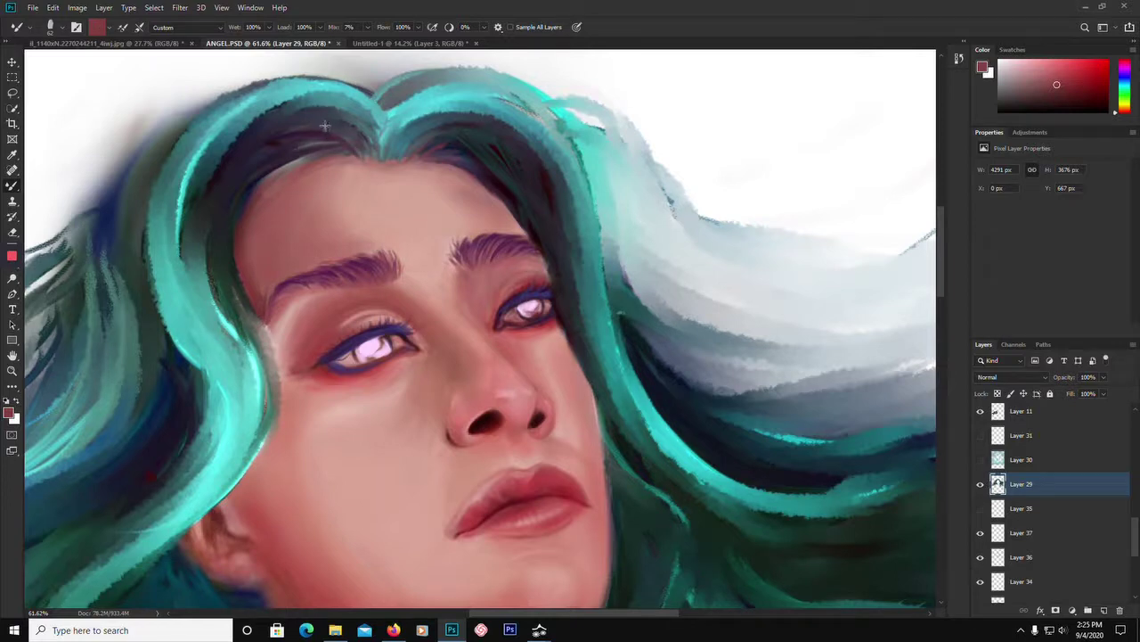
{"action": "mouse_move", "coordinate": [325, 126]}
{"action": "left_mouse_down"}
{"action": "mouse_move", "coordinate": [365, 162]}
{"action": "mouse_move", "coordinate": [340, 126]}
{"action": "mouse_move", "coordinate": [373, 154]}
{"action": "mouse_move", "coordinate": [350, 126]}
{"action": "mouse_move", "coordinate": [378, 158]}
{"action": "mouse_move", "coordinate": [365, 140]}
{"action": "mouse_move", "coordinate": [376, 154]}
{"action": "mouse_move", "coordinate": [310, 163]}
{"action": "mouse_move", "coordinate": [335, 152]}
{"action": "mouse_move", "coordinate": [314, 132]}
{"action": "mouse_move", "coordinate": [299, 135]}
{"action": "mouse_move", "coordinate": [345, 158]}
{"action": "mouse_move", "coordinate": [297, 154]}
{"action": "mouse_move", "coordinate": [345, 159]}
{"action": "mouse_move", "coordinate": [293, 155]}
{"action": "mouse_move", "coordinate": [326, 148]}
{"action": "mouse_move", "coordinate": [290, 160]}
{"action": "mouse_move", "coordinate": [337, 155]}
{"action": "mouse_move", "coordinate": [284, 166]}
{"action": "mouse_move", "coordinate": [365, 171]}
{"action": "mouse_move", "coordinate": [397, 130]}
{"action": "mouse_move", "coordinate": [314, 112]}
{"action": "mouse_move", "coordinate": [327, 137]}
{"action": "mouse_move", "coordinate": [298, 166]}
{"action": "mouse_move", "coordinate": [359, 166]}
{"action": "mouse_move", "coordinate": [347, 157]}
{"action": "mouse_move", "coordinate": [364, 154]}
{"action": "mouse_move", "coordinate": [387, 162]}
{"action": "mouse_move", "coordinate": [347, 147]}
{"action": "mouse_move", "coordinate": [361, 147]}
{"action": "mouse_move", "coordinate": [259, 183]}
{"action": "mouse_move", "coordinate": [274, 168]}
{"action": "mouse_move", "coordinate": [253, 187]}
{"action": "mouse_move", "coordinate": [304, 171]}
{"action": "mouse_move", "coordinate": [251, 195]}
{"action": "mouse_move", "coordinate": [277, 182]}
{"action": "mouse_move", "coordinate": [255, 193]}
{"action": "mouse_move", "coordinate": [267, 180]}
{"action": "mouse_move", "coordinate": [239, 214]}
{"action": "mouse_move", "coordinate": [258, 200]}
{"action": "mouse_move", "coordinate": [248, 223]}
{"action": "mouse_move", "coordinate": [261, 205]}
{"action": "mouse_move", "coordinate": [246, 211]}
{"action": "mouse_move", "coordinate": [257, 201]}
{"action": "mouse_move", "coordinate": [239, 249]}
{"action": "mouse_move", "coordinate": [243, 211]}
{"action": "mouse_move", "coordinate": [234, 245]}
{"action": "mouse_move", "coordinate": [239, 273]}
{"action": "mouse_move", "coordinate": [249, 246]}
{"action": "mouse_move", "coordinate": [240, 271]}
{"action": "mouse_move", "coordinate": [254, 303]}
{"action": "mouse_move", "coordinate": [259, 278]}
{"action": "mouse_move", "coordinate": [252, 299]}
{"action": "mouse_move", "coordinate": [242, 283]}
{"action": "mouse_move", "coordinate": [258, 318]}
{"action": "mouse_move", "coordinate": [240, 261]}
{"action": "mouse_move", "coordinate": [258, 321]}
{"action": "left_mouse_up"}
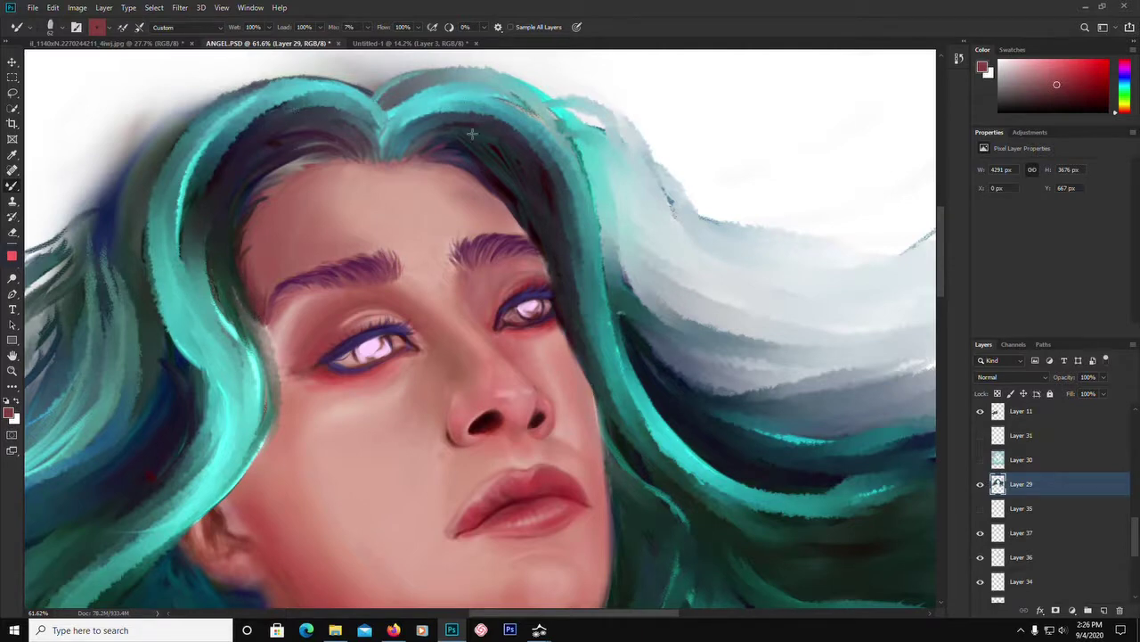
{"action": "mouse_move", "coordinate": [481, 173]}
{"action": "left_mouse_down"}
{"action": "mouse_move", "coordinate": [494, 192]}
{"action": "mouse_move", "coordinate": [476, 177]}
{"action": "left_mouse_up"}
On Layer 37, blend sampled dark red and greyish purple into the forehead along the hairline and beneath the parting.
{"action": "left_click", "coordinate": [1038, 534]}
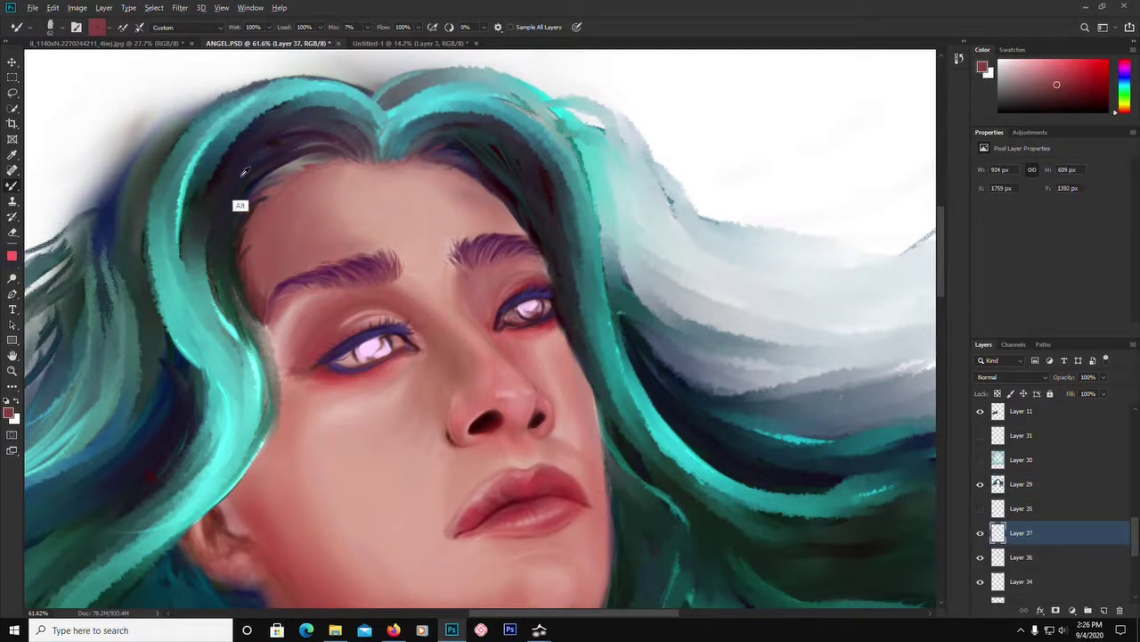
{"action": "left_click", "coordinate": [266, 301], "text": "alt"}
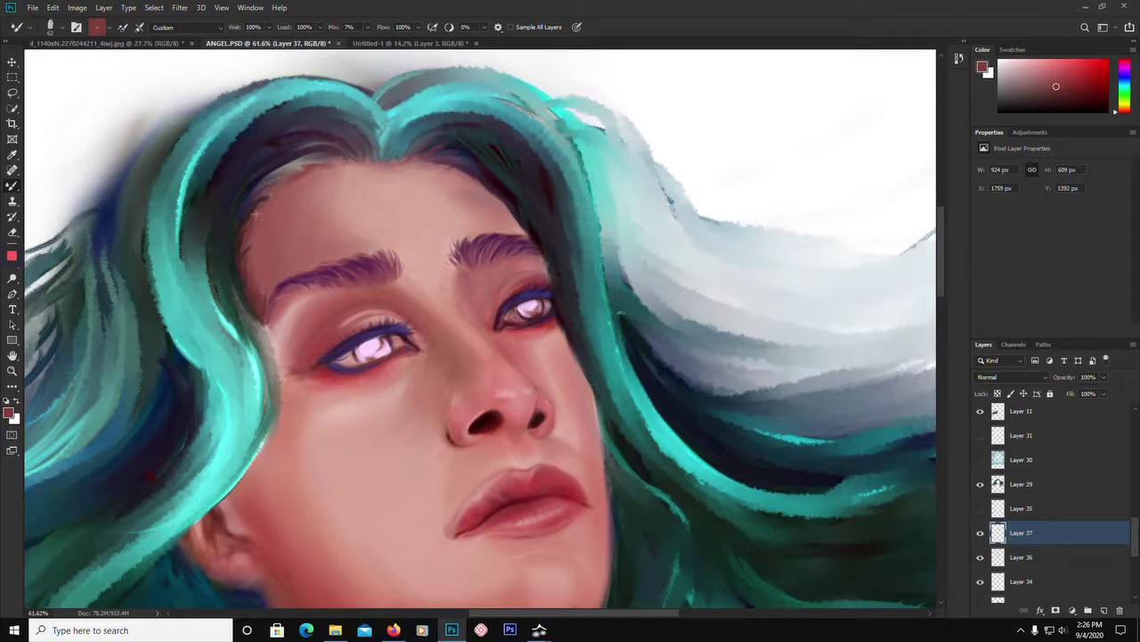
{"action": "mouse_move", "coordinate": [340, 159]}
{"action": "left_mouse_down"}
{"action": "mouse_move", "coordinate": [374, 166]}
{"action": "mouse_move", "coordinate": [368, 153]}
{"action": "mouse_move", "coordinate": [420, 145]}
{"action": "mouse_move", "coordinate": [352, 163]}
{"action": "mouse_move", "coordinate": [391, 164]}
{"action": "mouse_move", "coordinate": [380, 162]}
{"action": "mouse_move", "coordinate": [417, 147]}
{"action": "mouse_move", "coordinate": [447, 163]}
{"action": "mouse_move", "coordinate": [413, 165]}
{"action": "mouse_move", "coordinate": [467, 170]}
{"action": "mouse_move", "coordinate": [435, 166]}
{"action": "mouse_move", "coordinate": [495, 196]}
{"action": "left_mouse_up"}
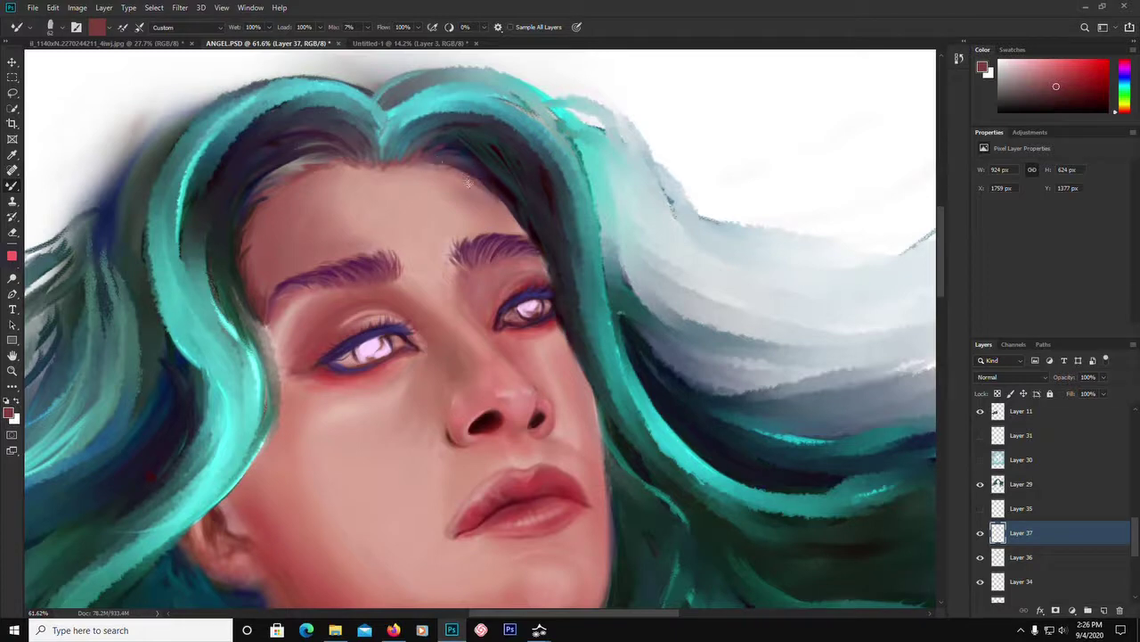
{"action": "left_click", "coordinate": [344, 162], "text": "alt"}
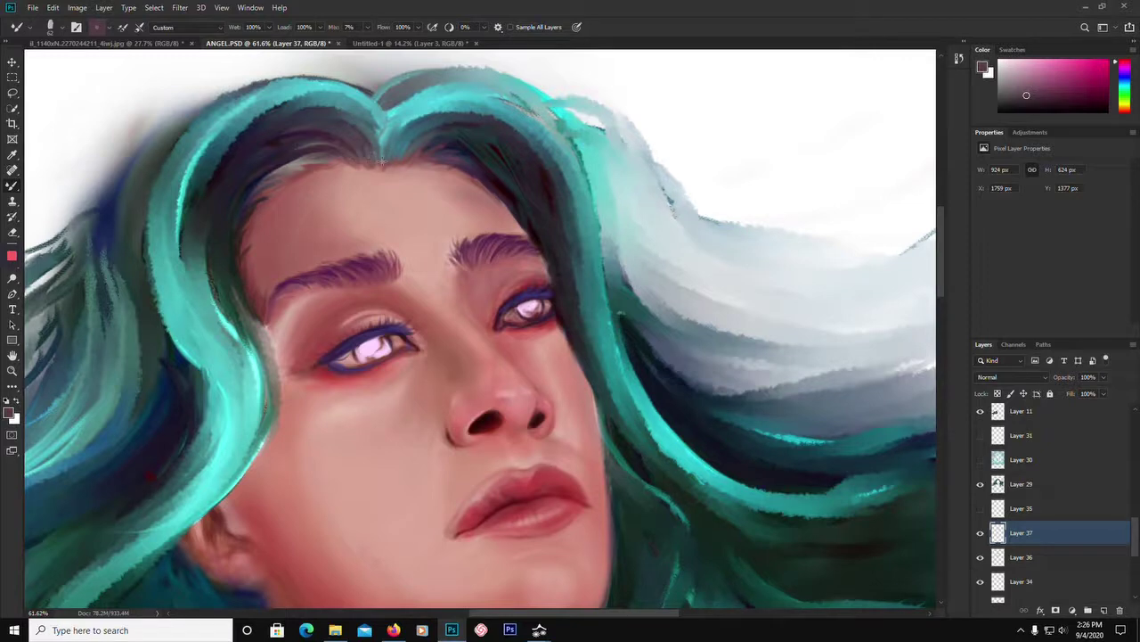
{"action": "mouse_move", "coordinate": [383, 157]}
{"action": "left_mouse_down"}
{"action": "mouse_move", "coordinate": [429, 139]}
{"action": "mouse_move", "coordinate": [416, 156]}
{"action": "mouse_move", "coordinate": [435, 161]}
{"action": "mouse_move", "coordinate": [412, 166]}
{"action": "mouse_move", "coordinate": [443, 164]}
{"action": "left_mouse_up"}
Sample forehead pinks and smooth the skin just below the near side of the hairline.
{"action": "left_click", "coordinate": [308, 182], "text": "alt"}
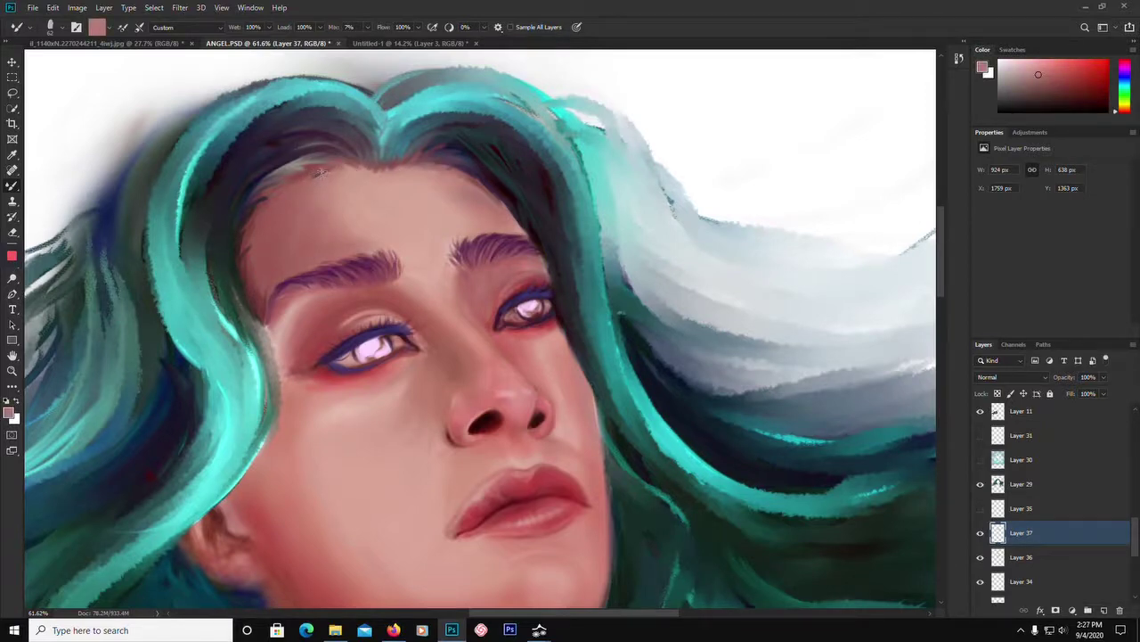
{"action": "left_click", "coordinate": [328, 176], "text": "alt"}
{"action": "left_click_drag", "start_coordinate": [328, 176], "coordinate": [311, 178]}
{"action": "left_click", "coordinate": [297, 192], "text": "alt"}
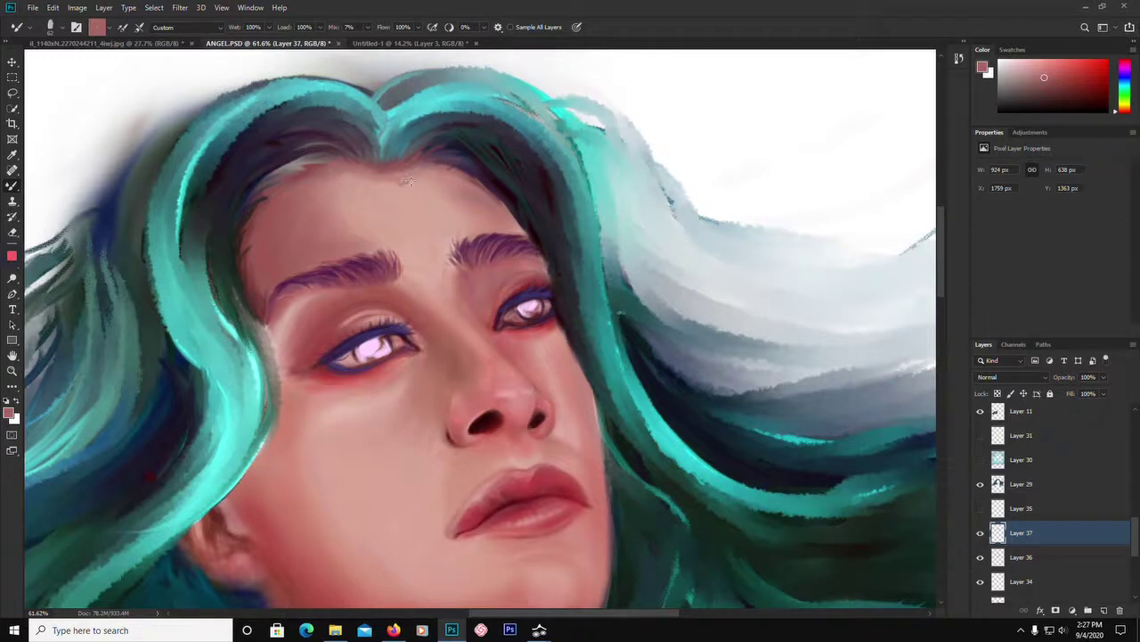
Smooth the upper centre of the forehead with sampled light pinks, using the Soft Round Pressure Opacity and Flow brush.
{"action": "left_click", "coordinate": [397, 187], "text": "alt"}
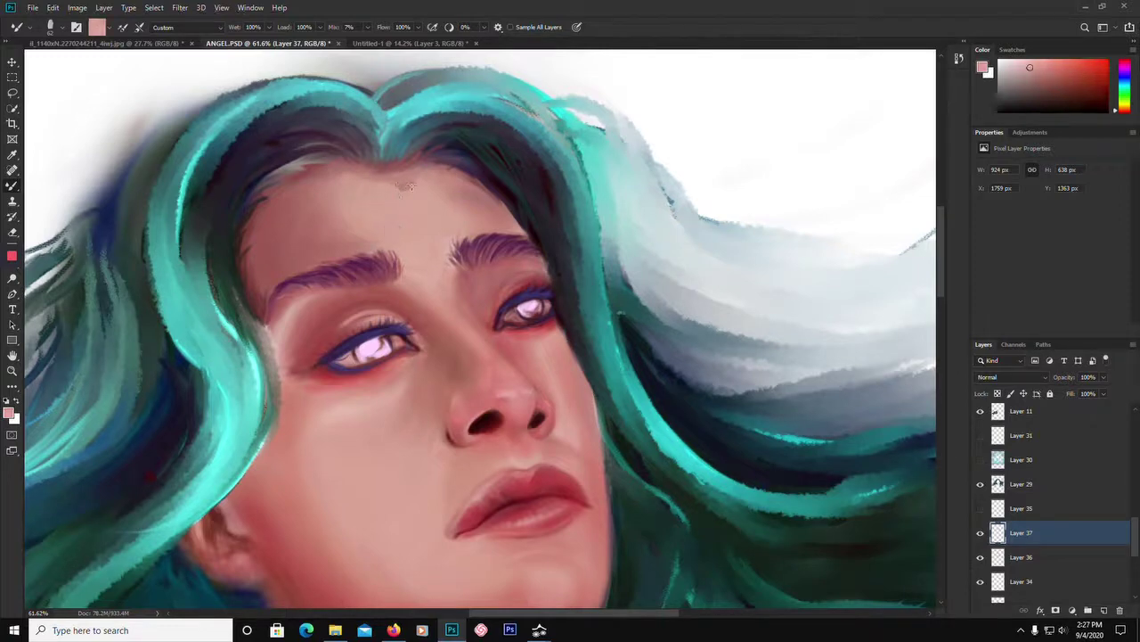
{"action": "left_click", "coordinate": [387, 197], "text": "alt"}
{"action": "left_click", "coordinate": [56, 28]}
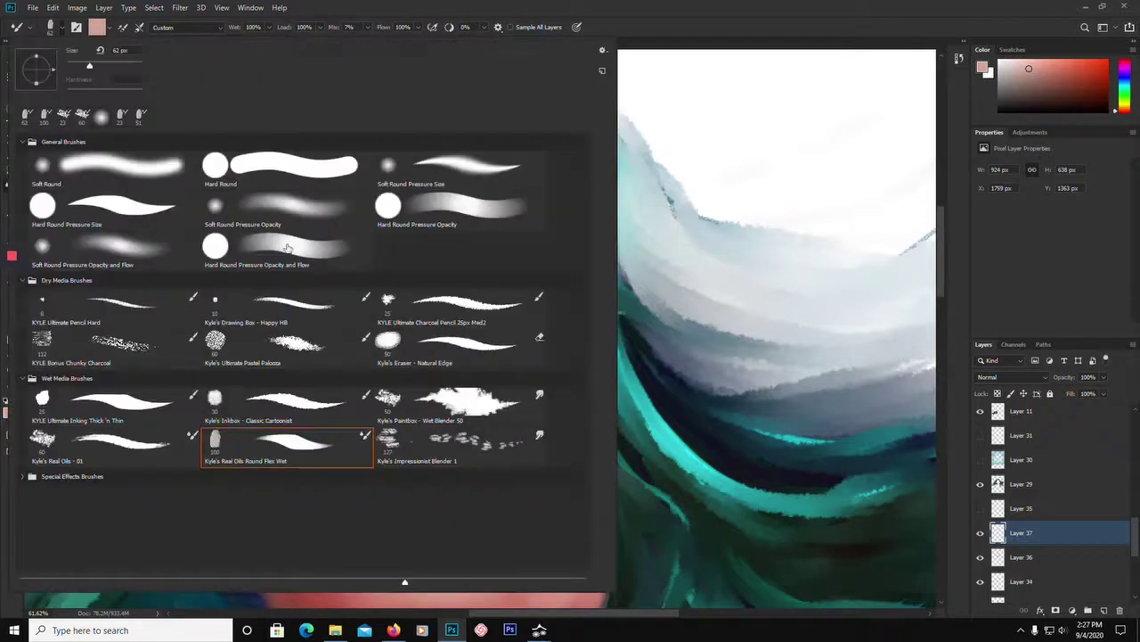
{"action": "left_click", "coordinate": [153, 241]}
{"action": "left_click", "coordinate": [400, 187]}
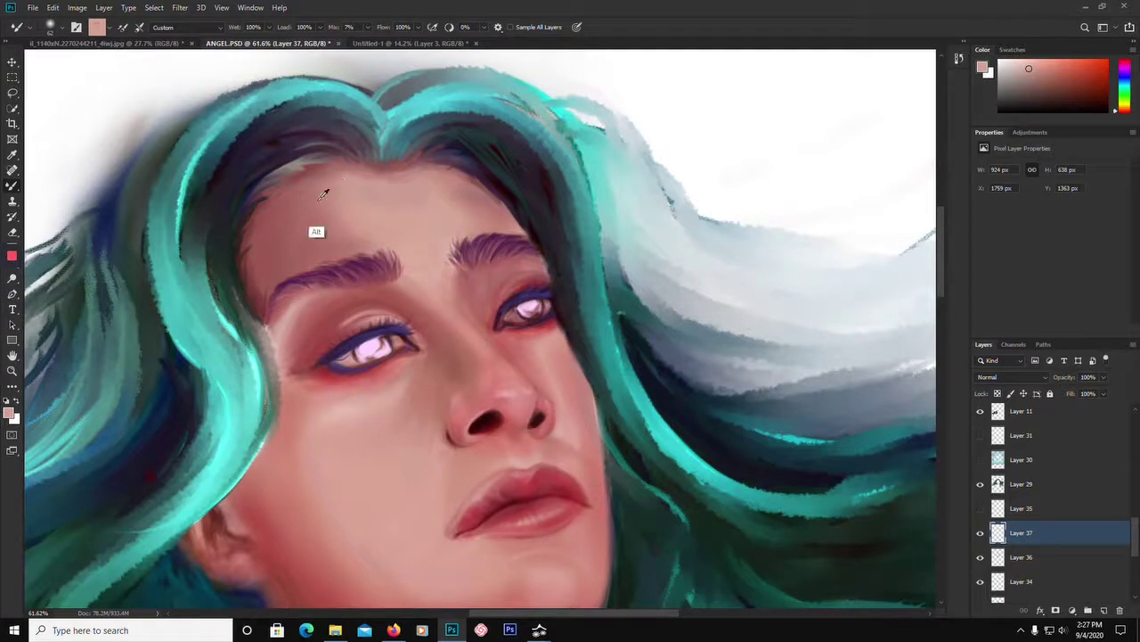
{"action": "left_click", "coordinate": [351, 184], "text": "alt"}
Examine the whole portrait at several zoom levels and compare it with Layer 37 hidden and shown.
{"action": "scroll", "coordinate": [380, 228], "scroll_direction": "down", "scroll_amount": 5}
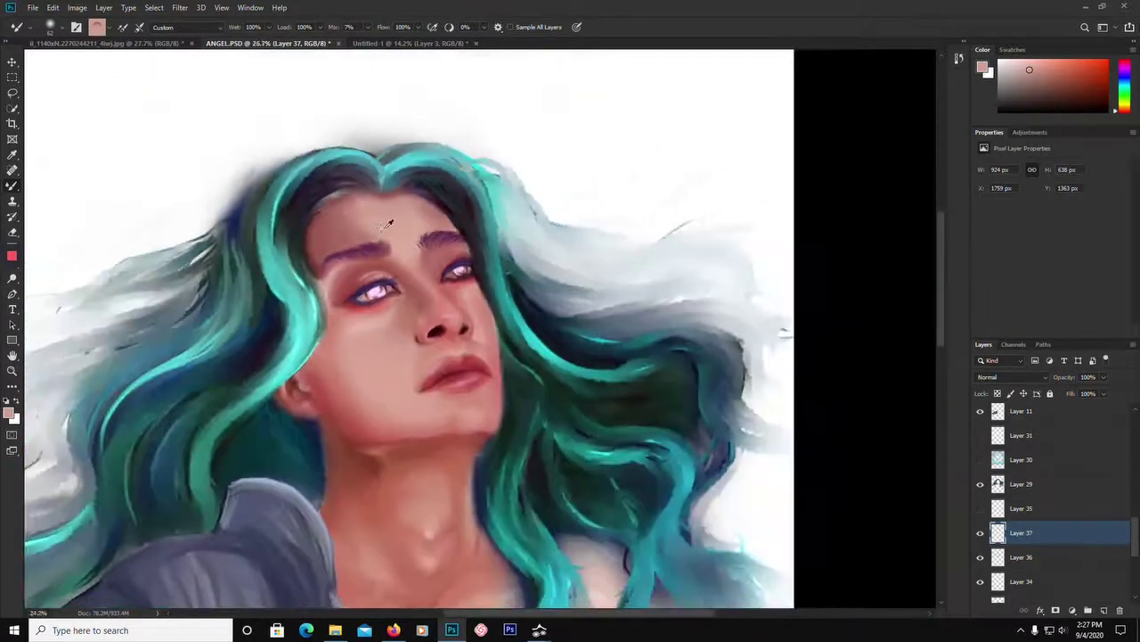
{"action": "scroll", "coordinate": [437, 201], "scroll_direction": "up", "scroll_amount": 4}
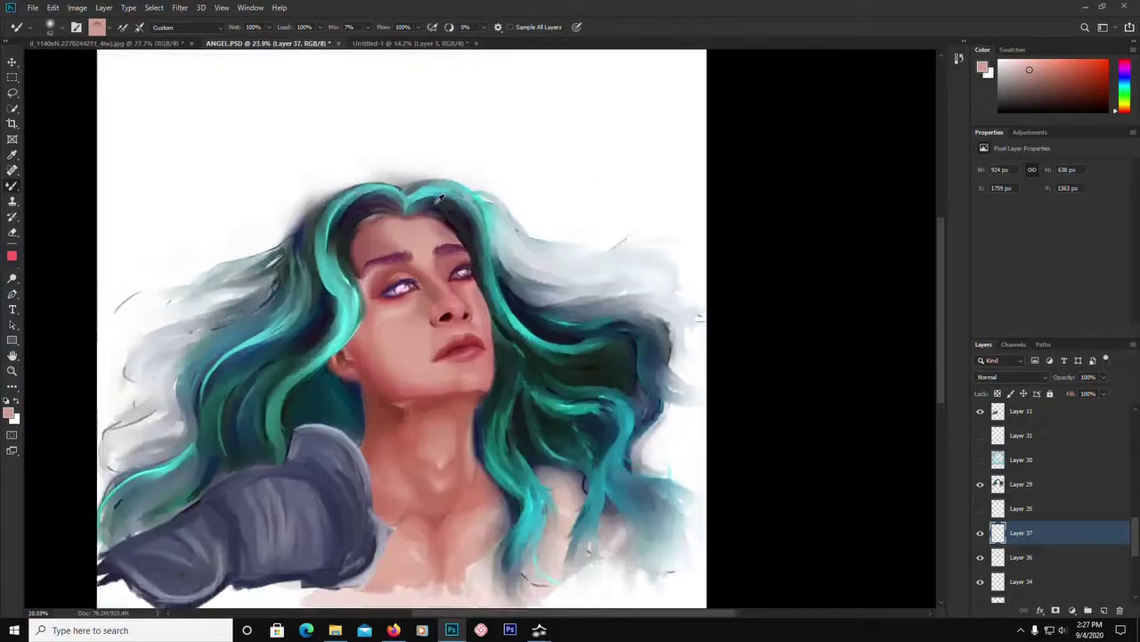
{"action": "scroll", "coordinate": [416, 233], "scroll_direction": "down", "scroll_amount": 2}
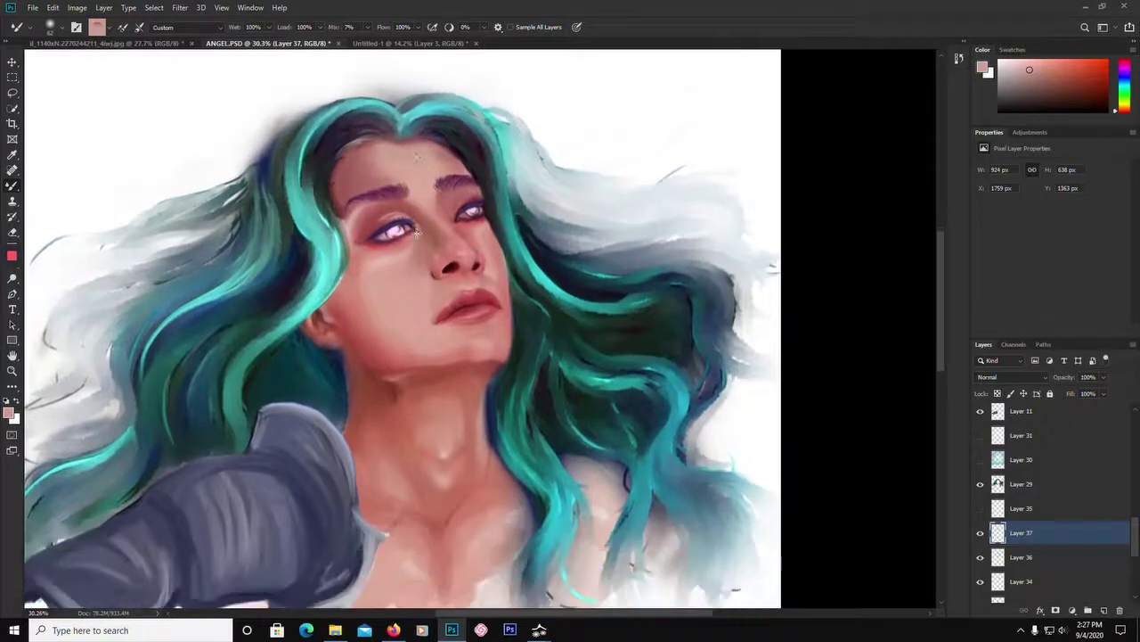
{"action": "scroll", "coordinate": [416, 233], "scroll_direction": "down", "scroll_amount": 1}
{"action": "scroll", "coordinate": [416, 233], "scroll_direction": "down", "scroll_amount": 3}
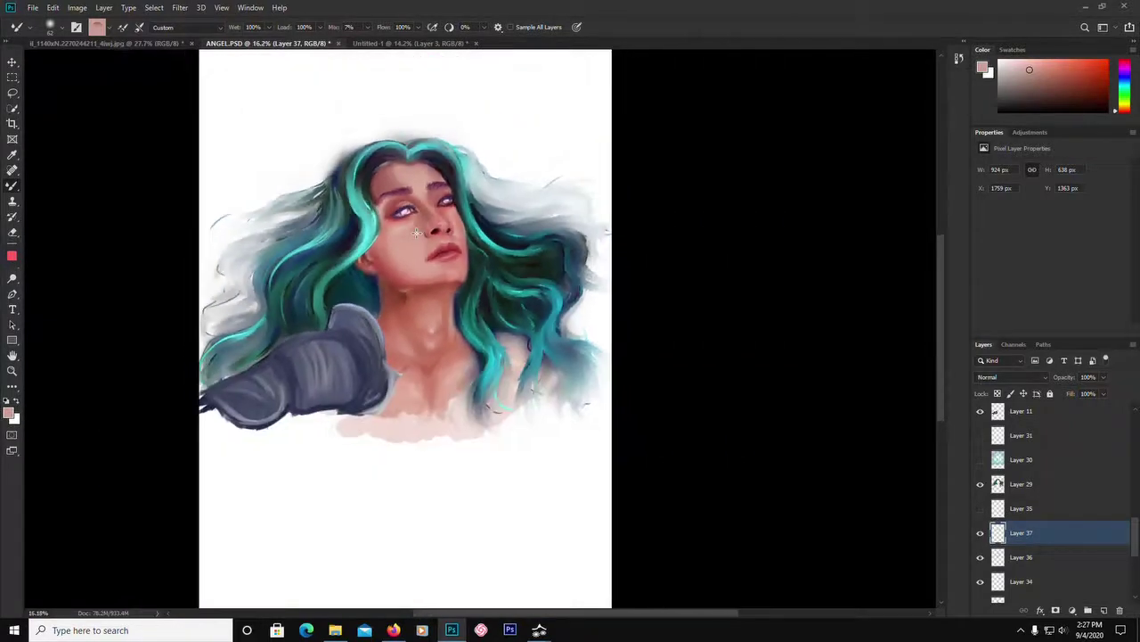
{"action": "scroll", "coordinate": [417, 232], "scroll_direction": "up", "scroll_amount": 2}
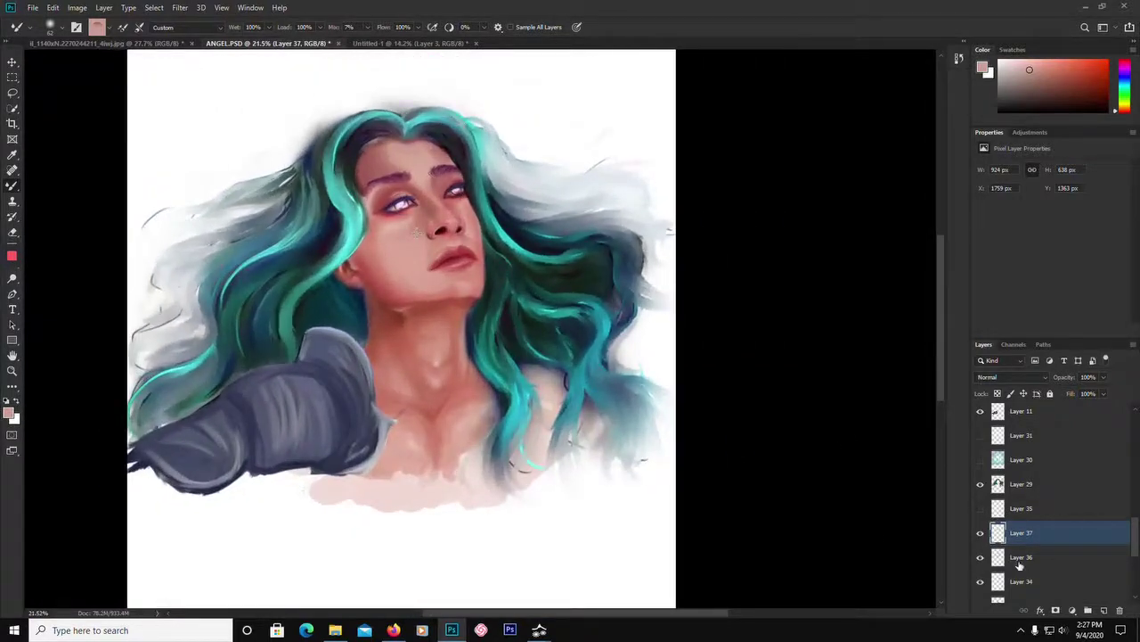
{"action": "left_click", "coordinate": [980, 533]}
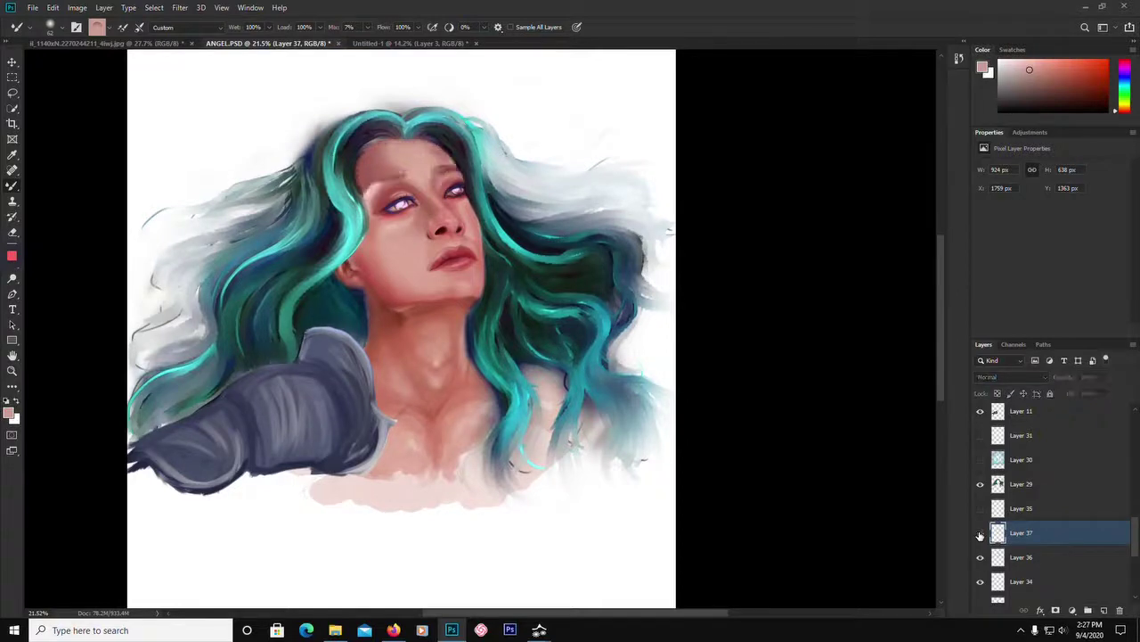
{"action": "left_click", "coordinate": [980, 534]}
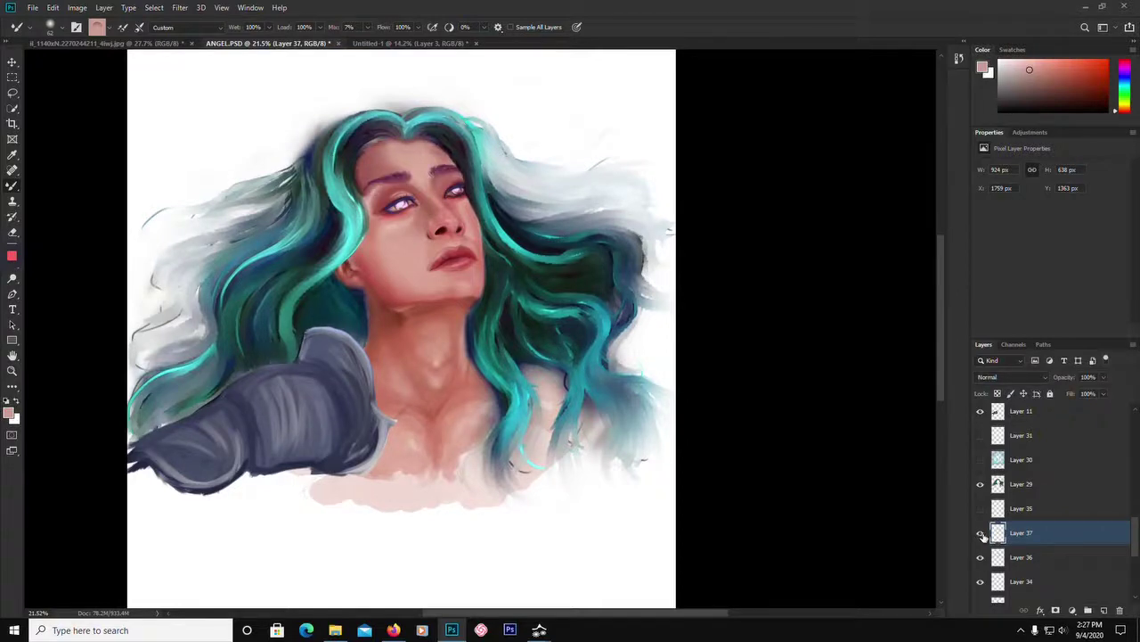